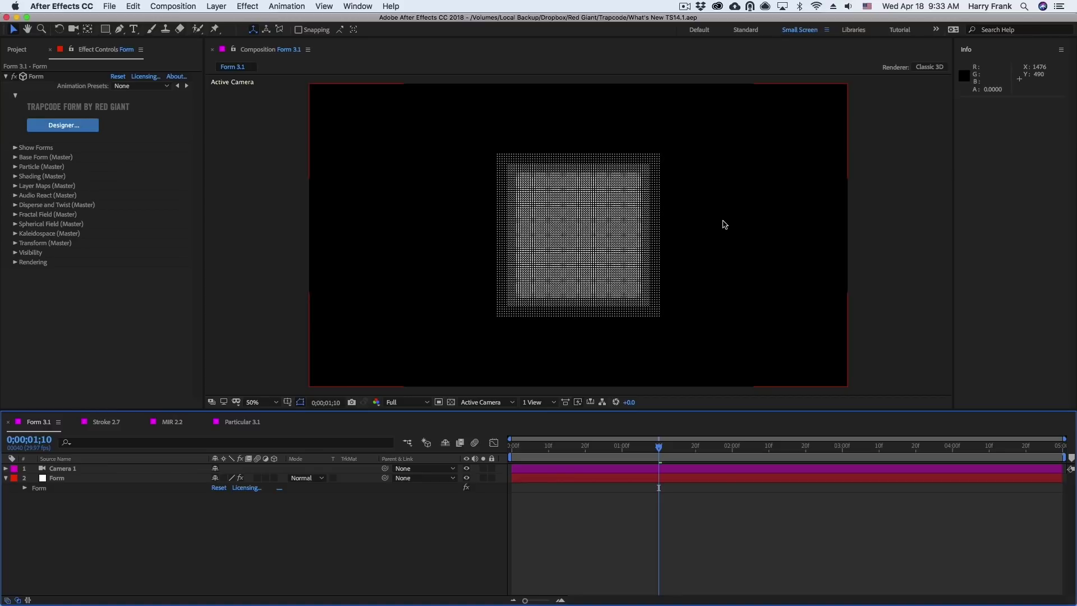
Open the Designer for the Form effect on the Form layer.
click(53, 127)
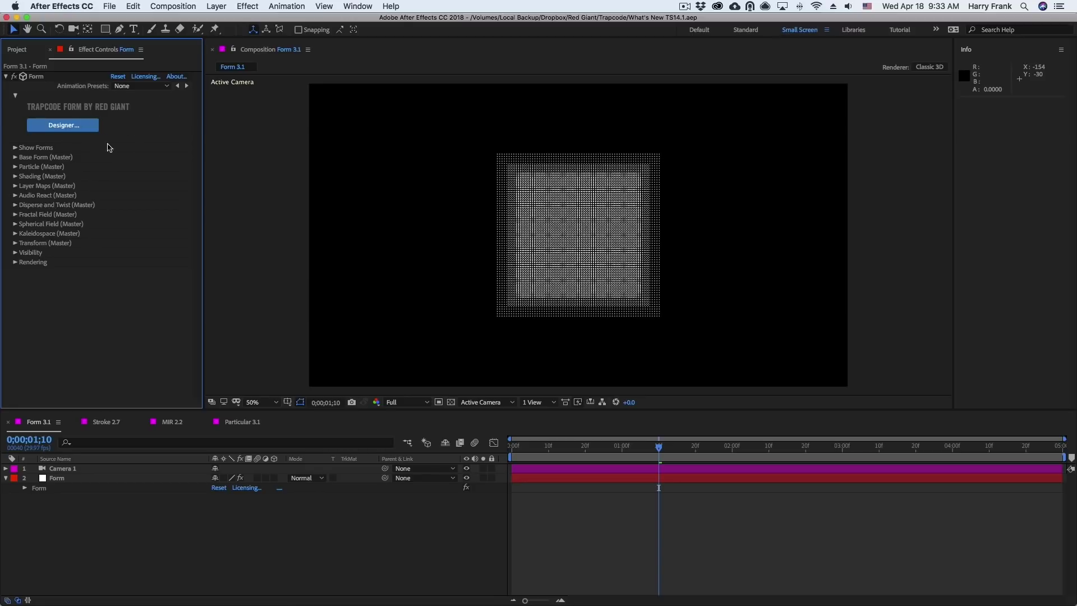
key(z)
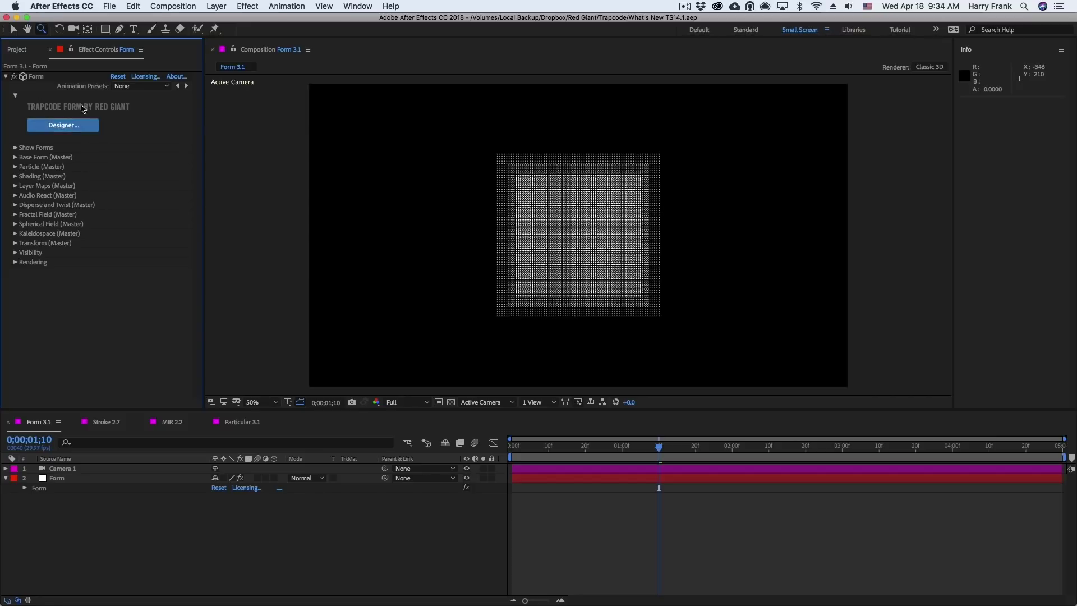
click(70, 128)
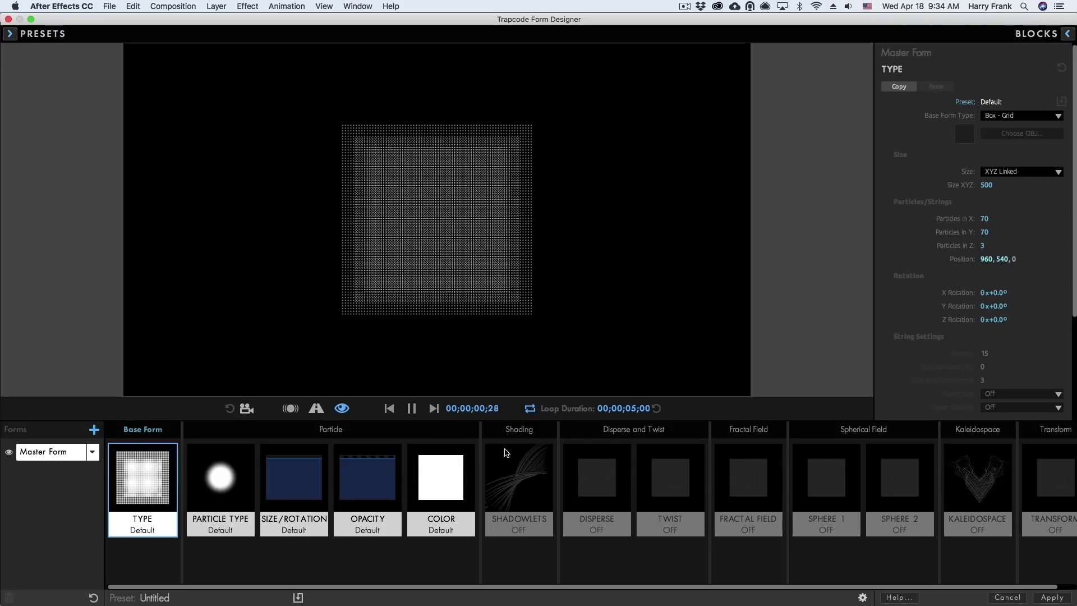
Set the master form's solid particle color to mint green.
click(456, 465)
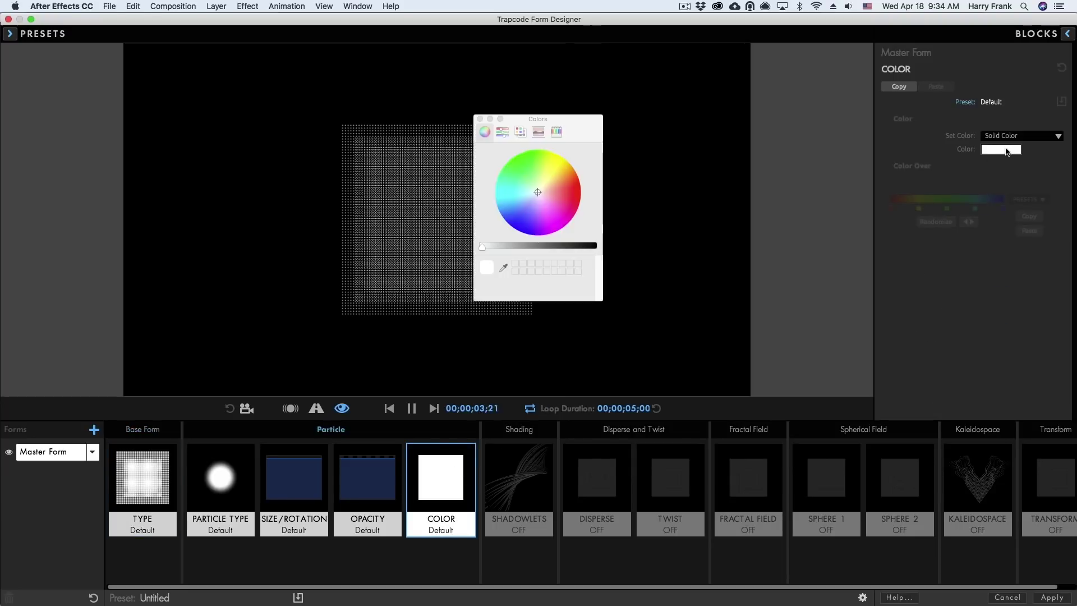
click(1002, 149)
click(569, 167)
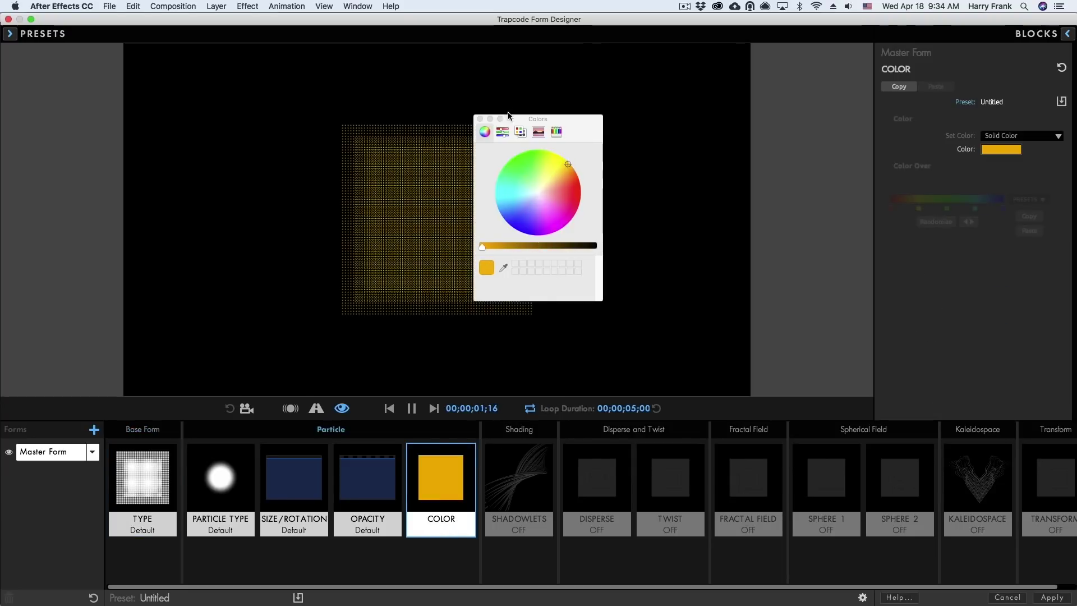
click(499, 176)
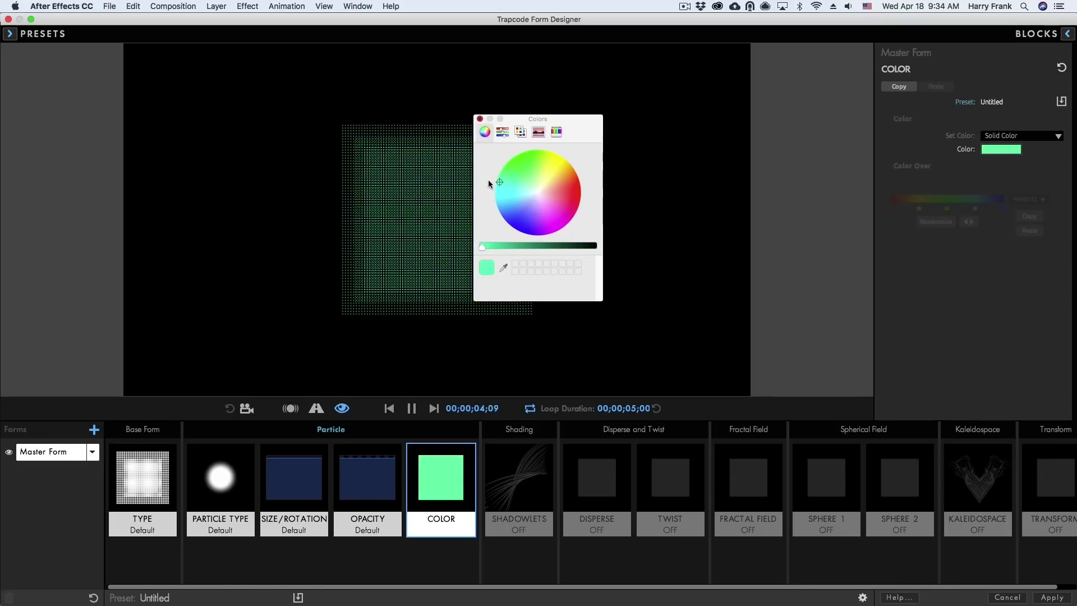
click(479, 119)
Give the master form a fractal field with X Displace 86 and enable Flow Loop.
click(755, 480)
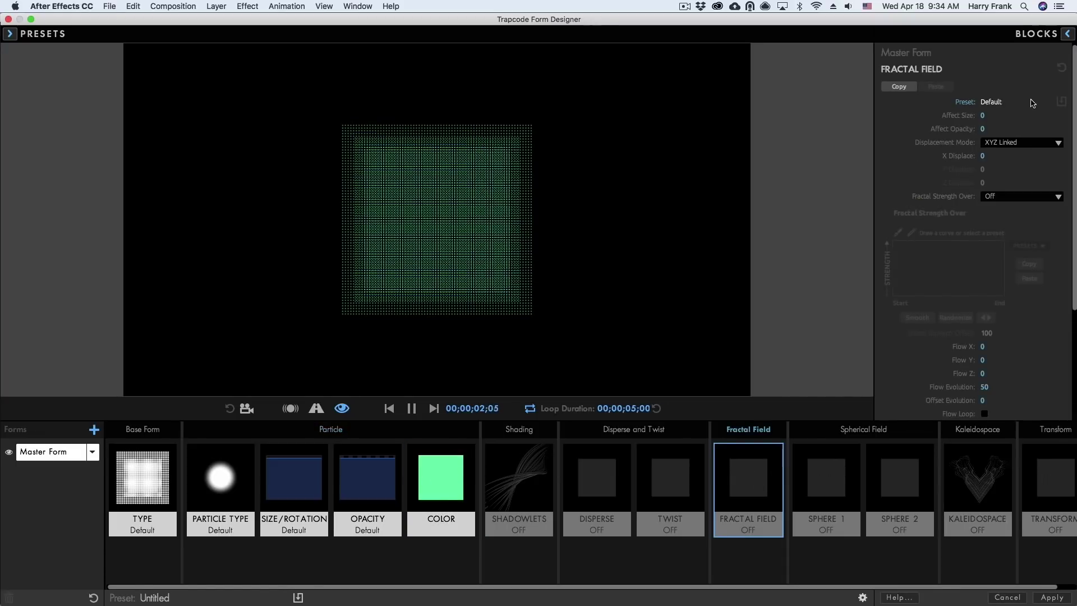
drag(983, 155, 1031, 155)
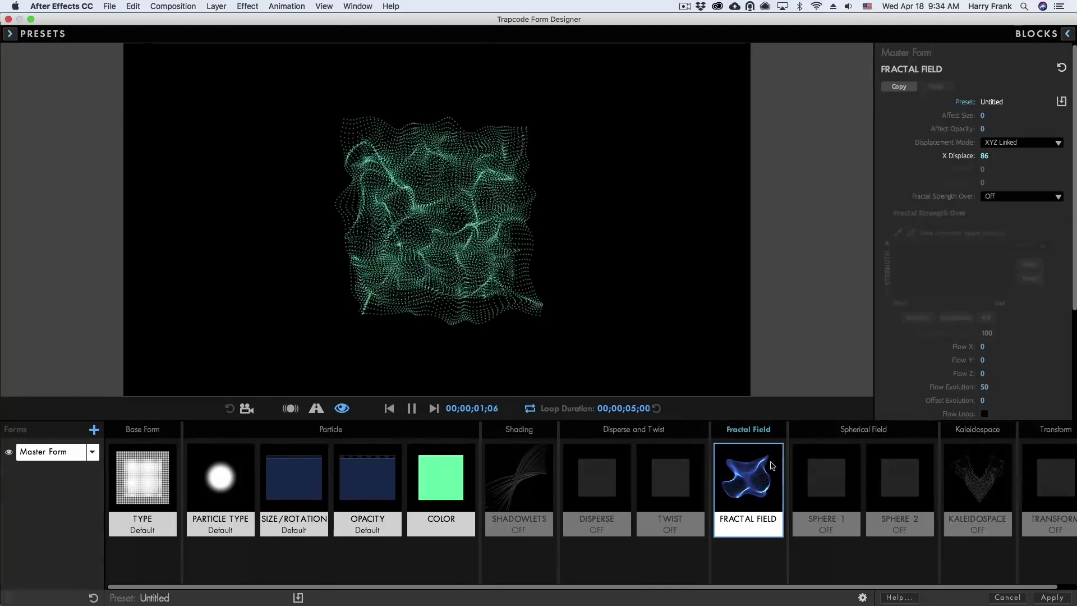
click(986, 413)
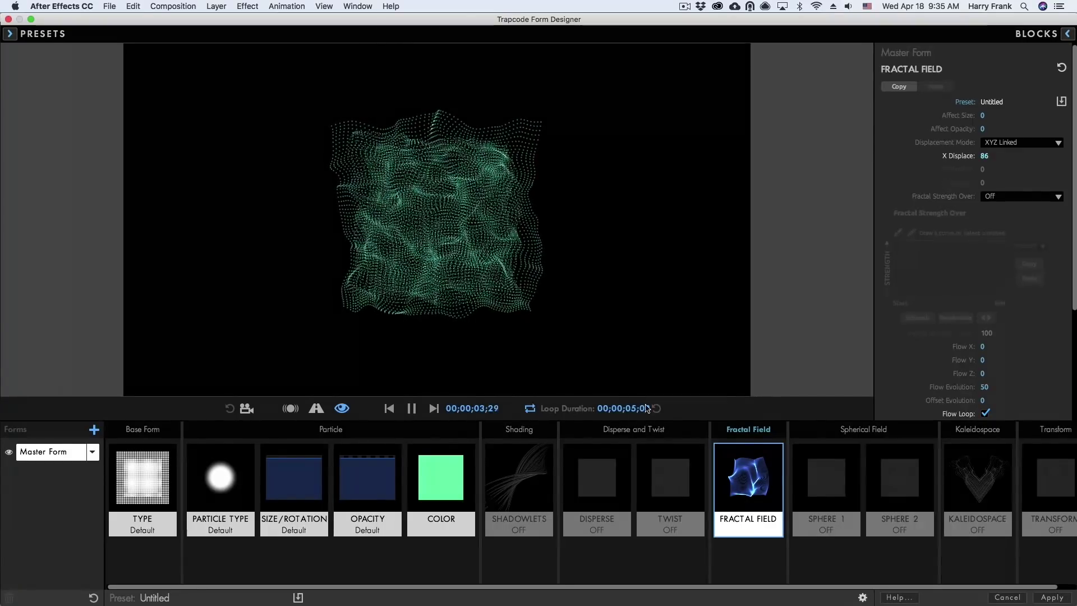
click(411, 405)
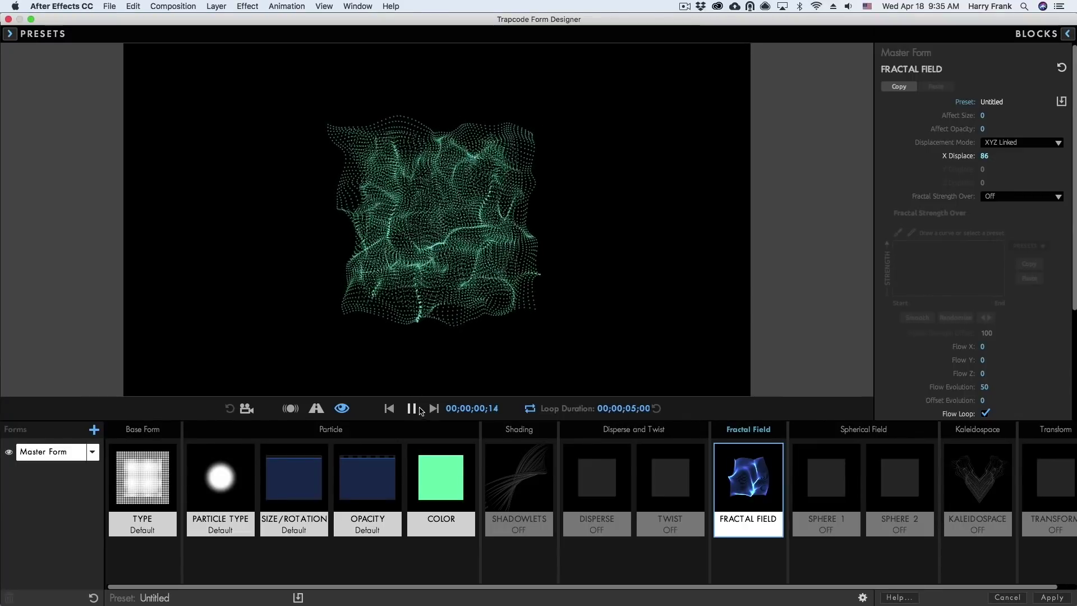
click(412, 408)
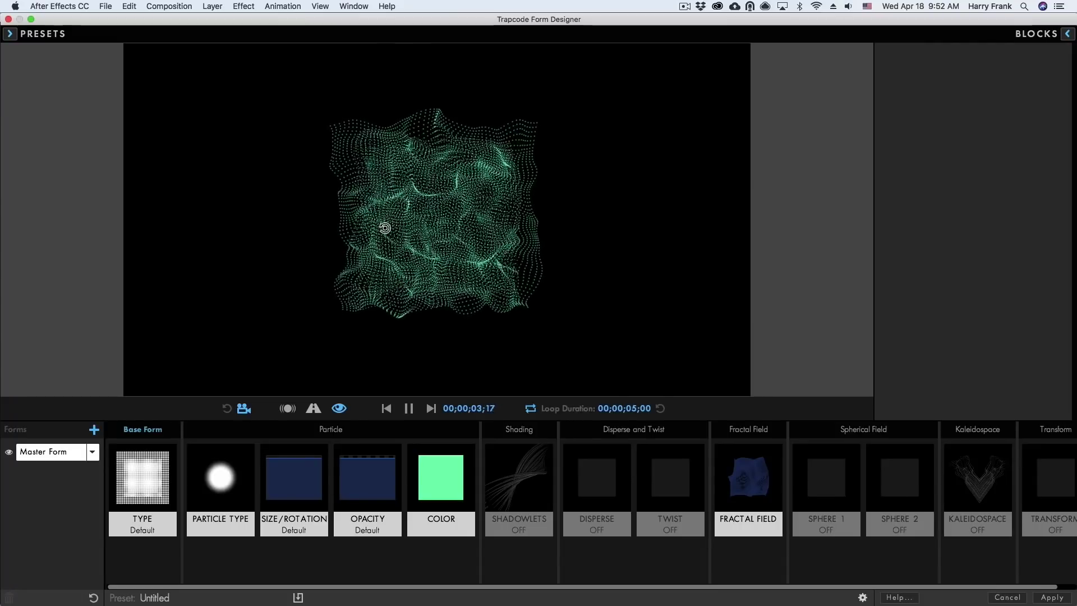
Orbit the preview camera around the displaced form and reset the camera view.
drag(385, 228, 482, 249)
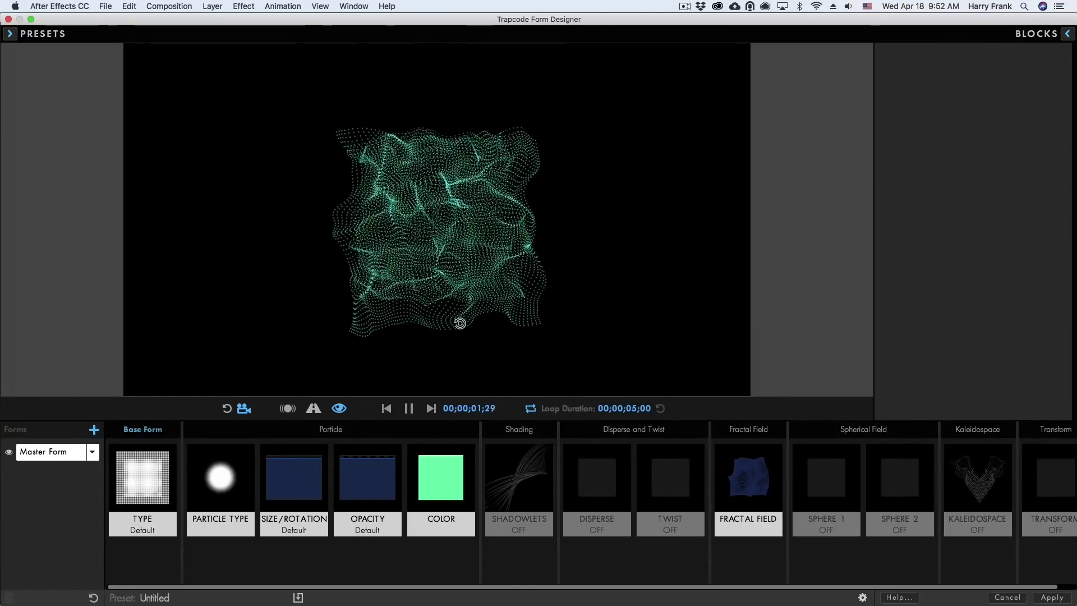
drag(420, 236, 378, 229)
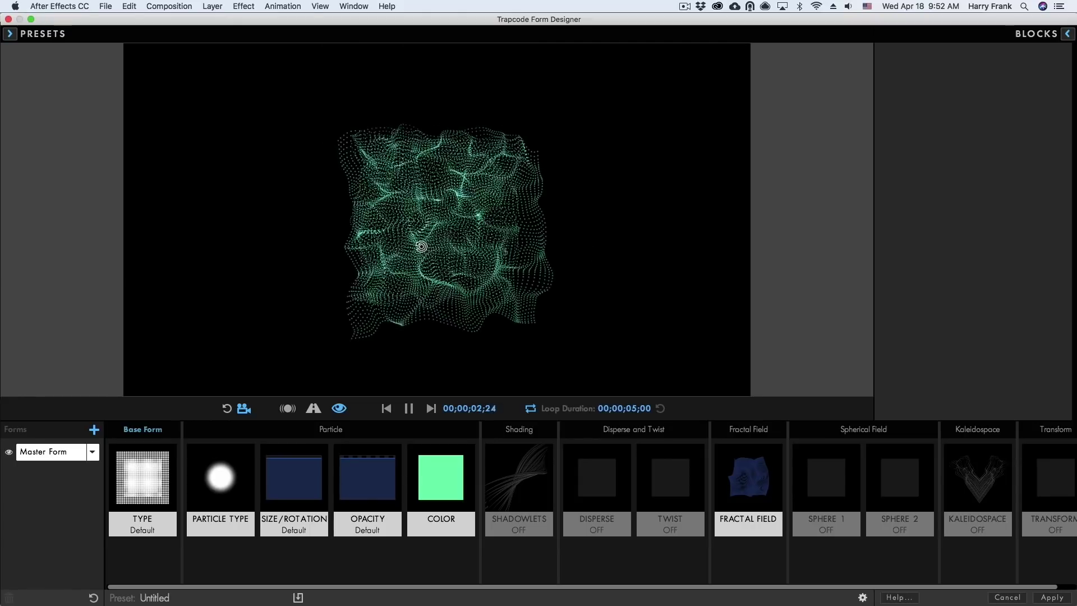
click(227, 408)
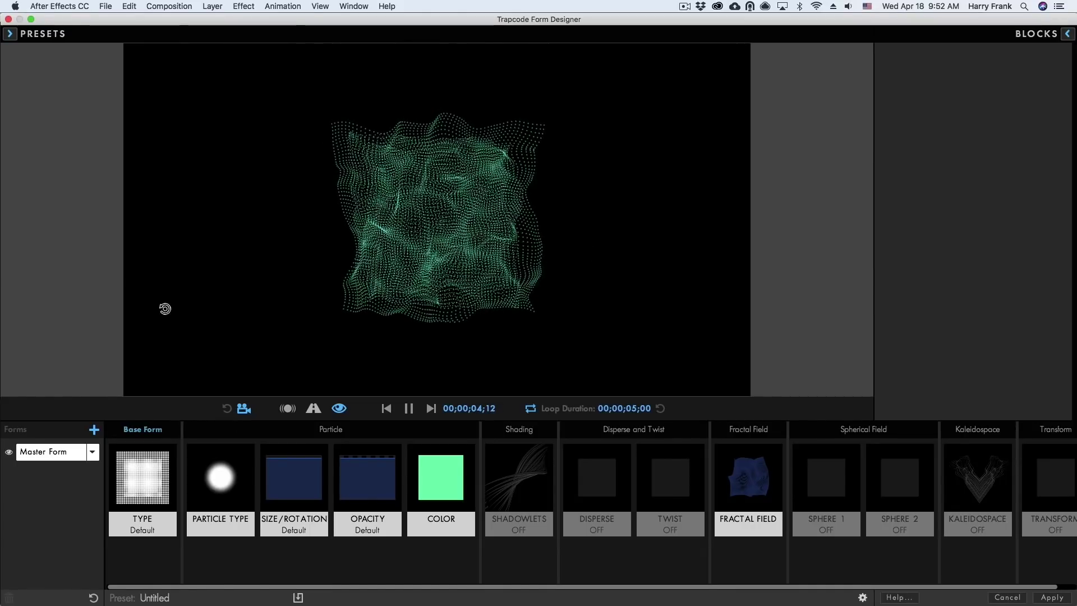
Add a second form, show its base form type settings, and orbit the preview to see both forms at an angle.
click(94, 429)
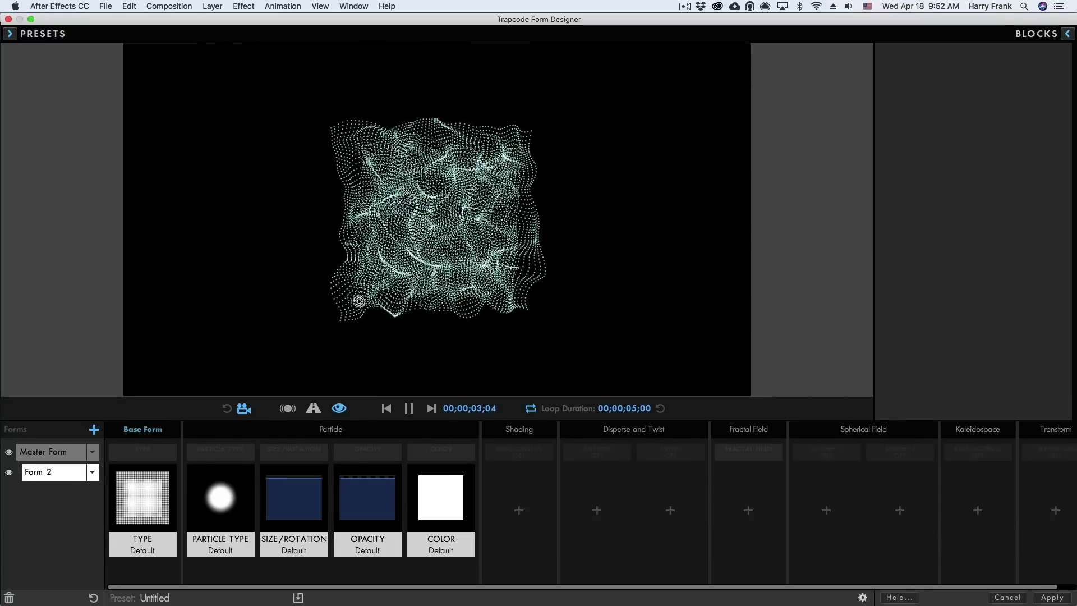
click(133, 495)
drag(599, 231, 391, 285)
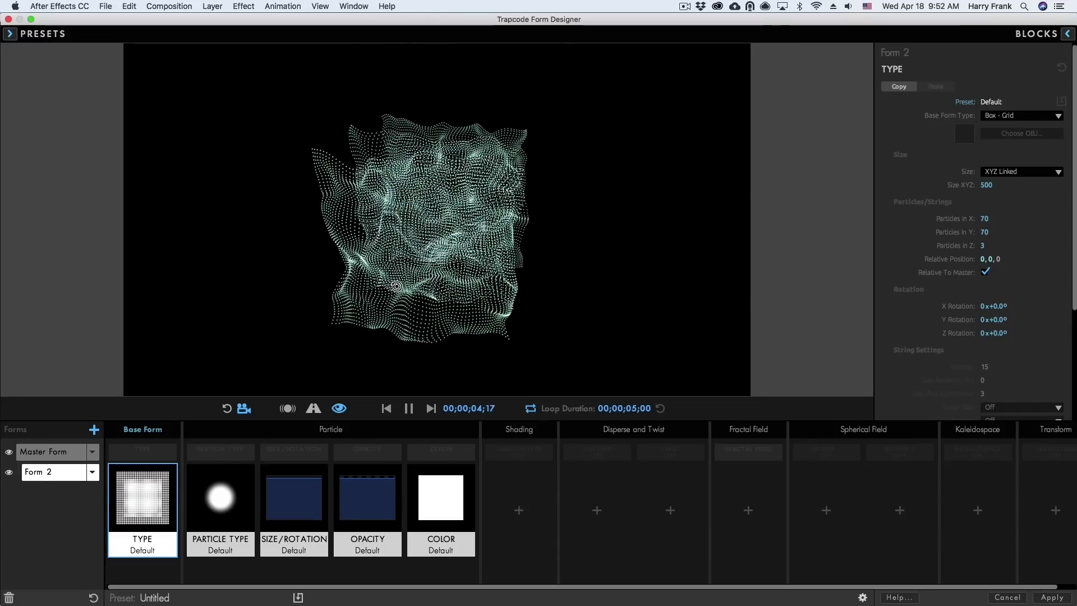
drag(658, 250, 466, 211)
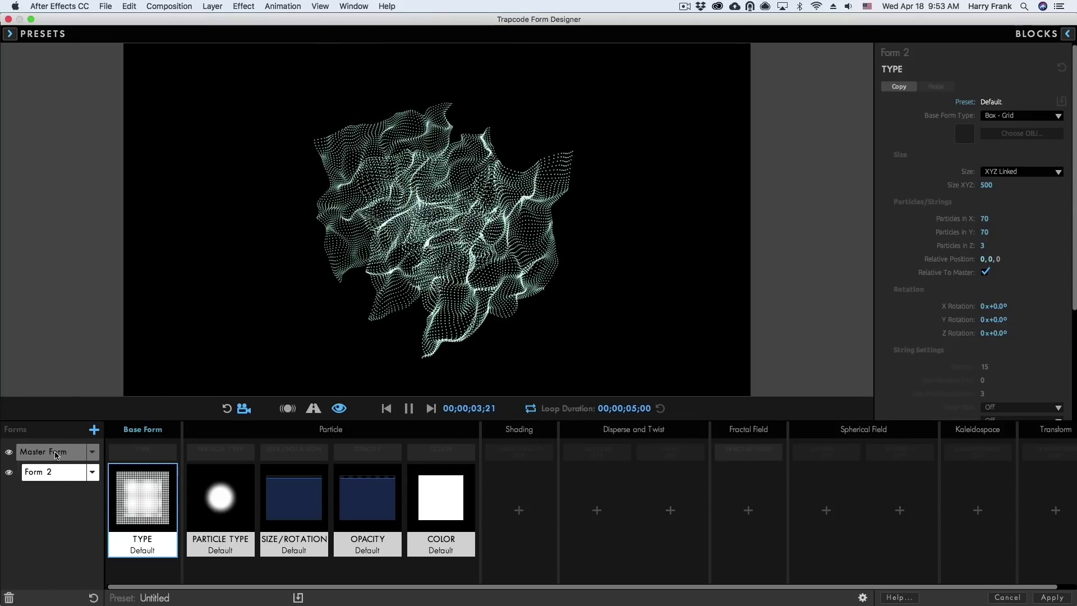
drag(331, 289, 396, 277)
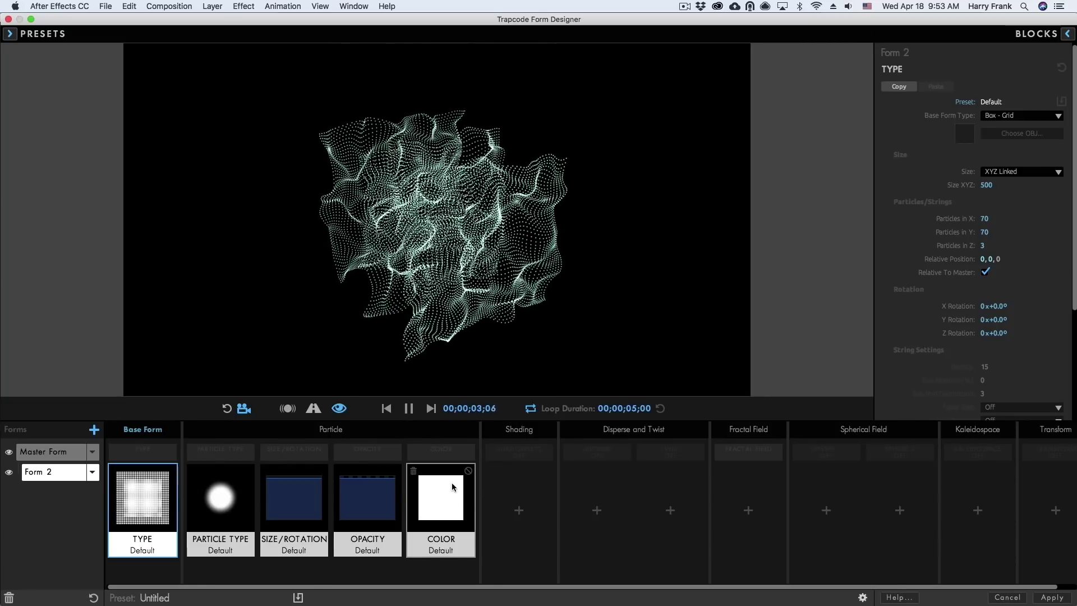
Make Form 2 a Sphere - Layered base form with Size XYZ 1030, 1 sphere layer and 478 particles in X.
click(445, 453)
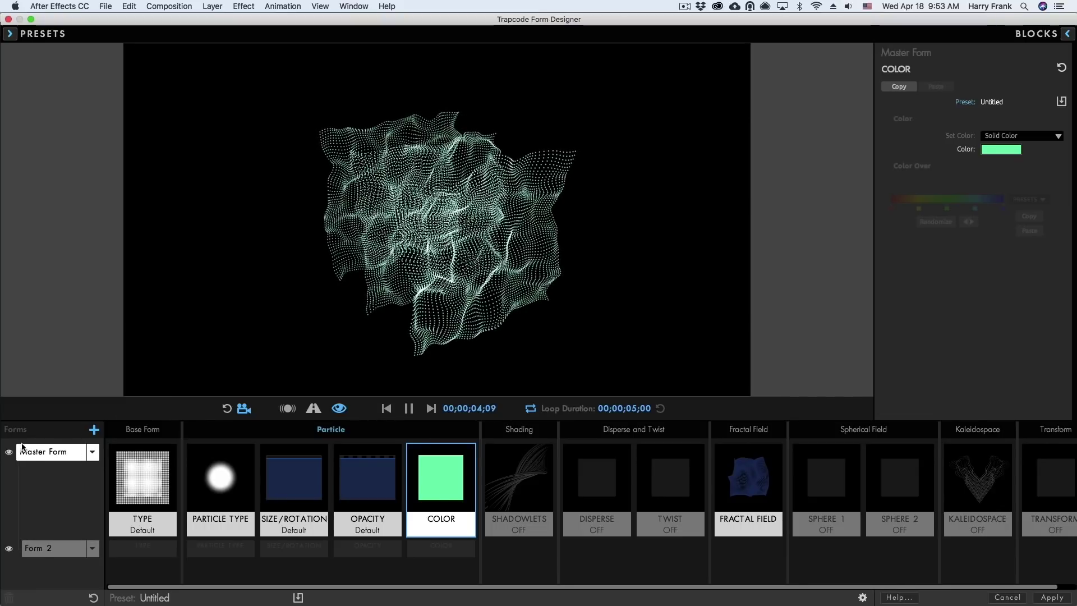
click(49, 548)
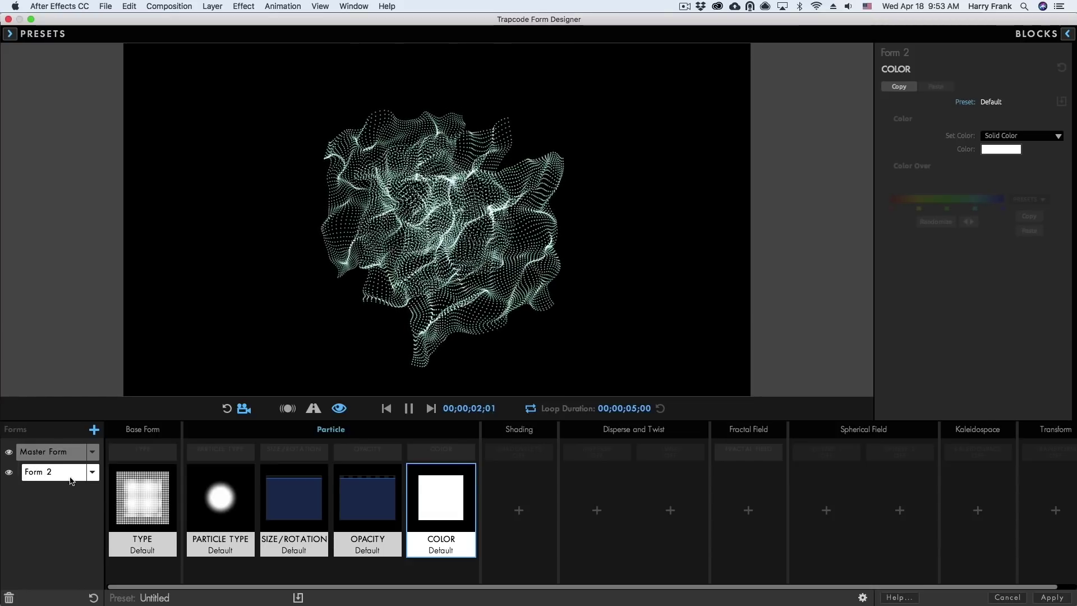
click(140, 503)
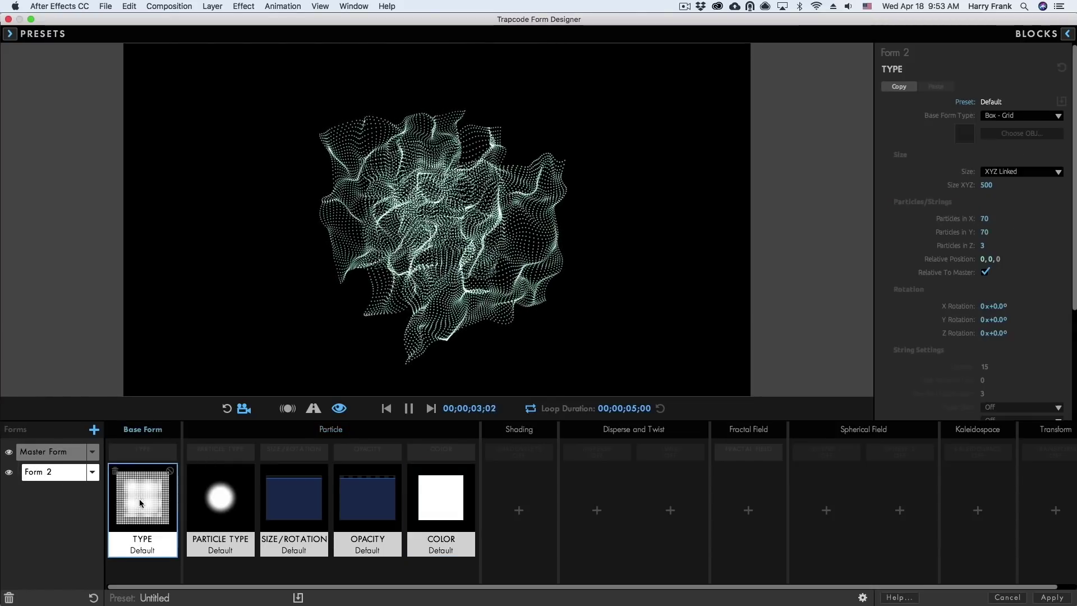
click(990, 117)
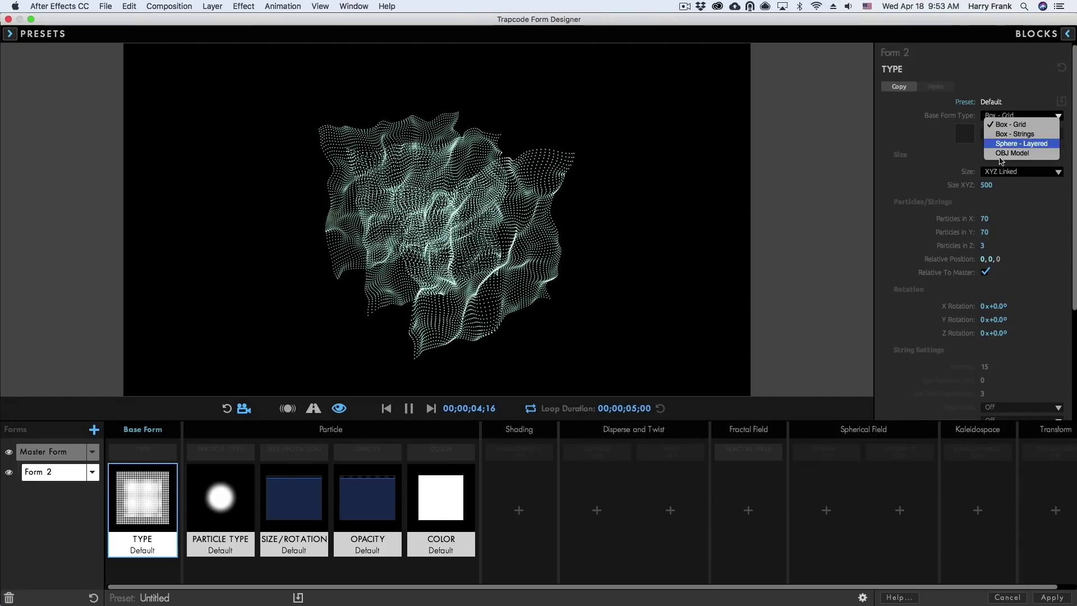
click(997, 144)
drag(987, 185, 1039, 185)
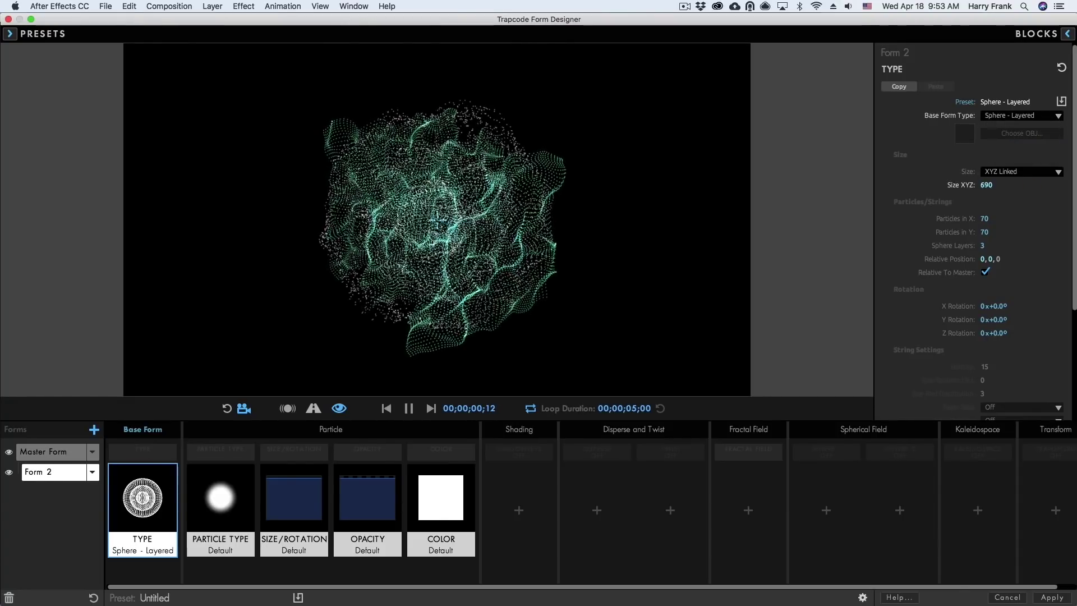
drag(986, 245, 973, 246)
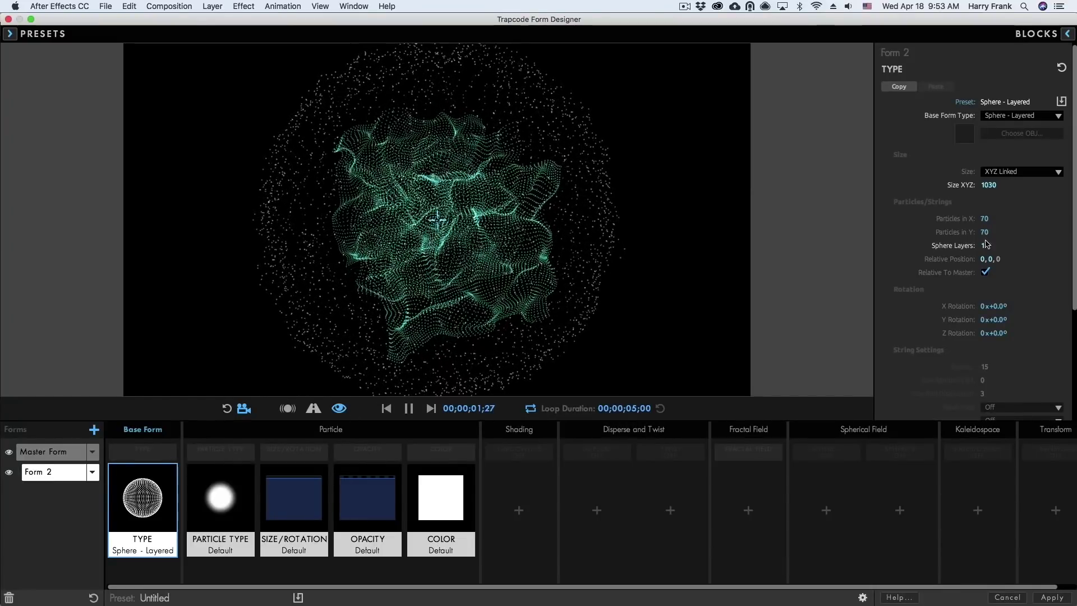
drag(985, 218, 1012, 223)
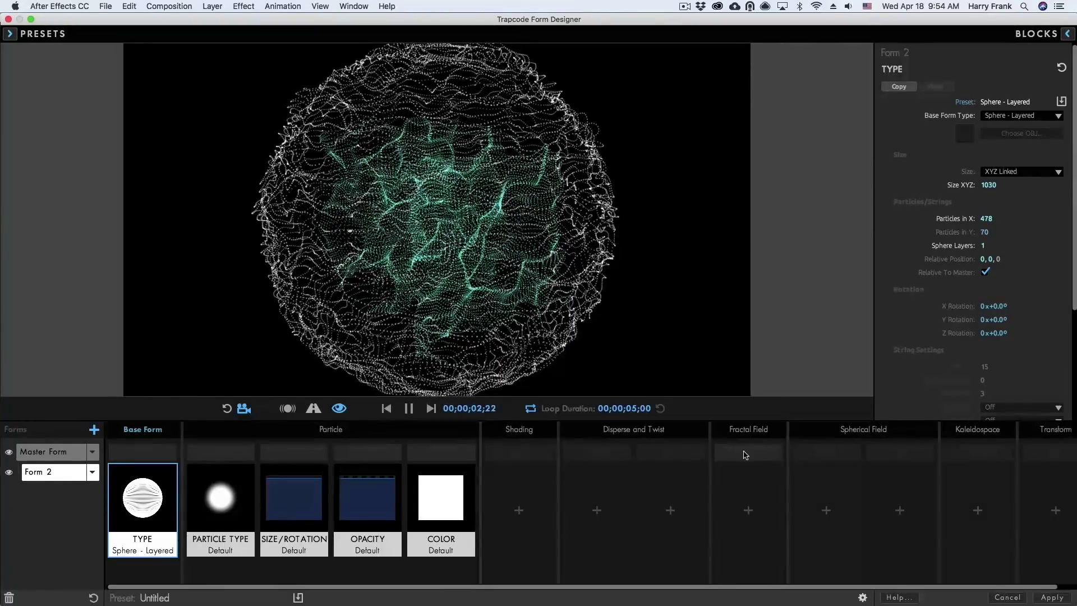
Set the master form's fractal field to X Displace 84 and Affect Size 8.
click(746, 449)
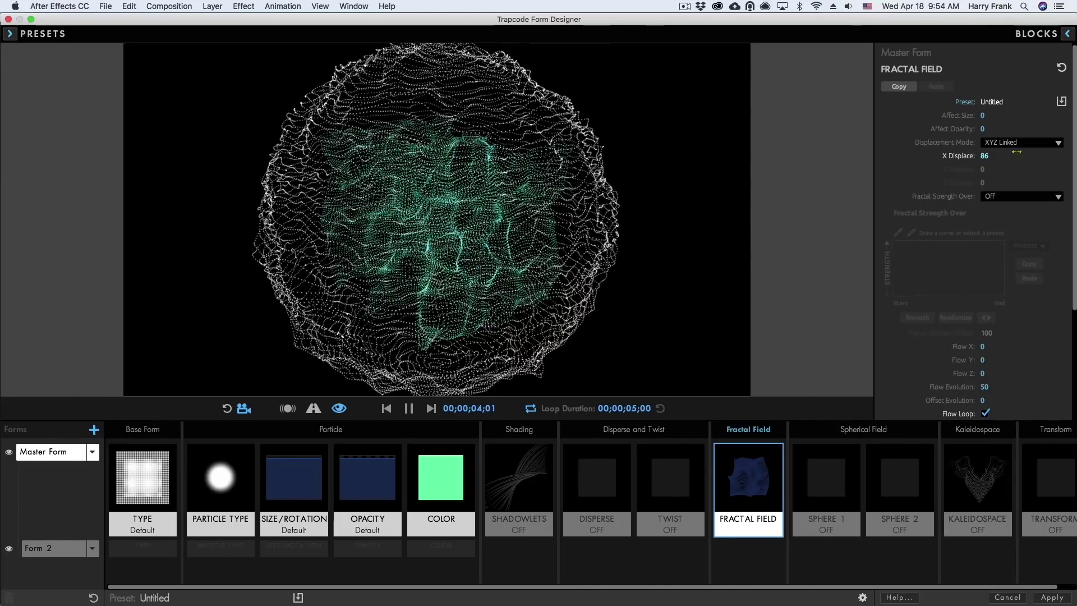
mouse_move(959, 155)
mouse_down()
mouse_move(1004, 155)
mouse_move(975, 155)
mouse_up()
drag(959, 115, 967, 115)
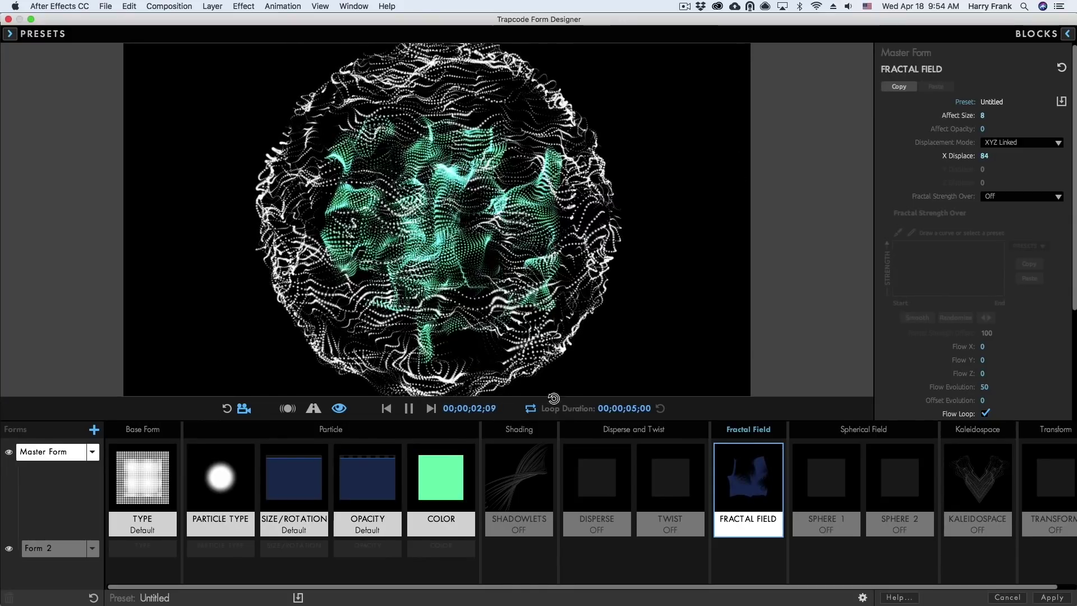
Add a separate Default fractal field block to Form 2 and reset the preview camera.
click(48, 560)
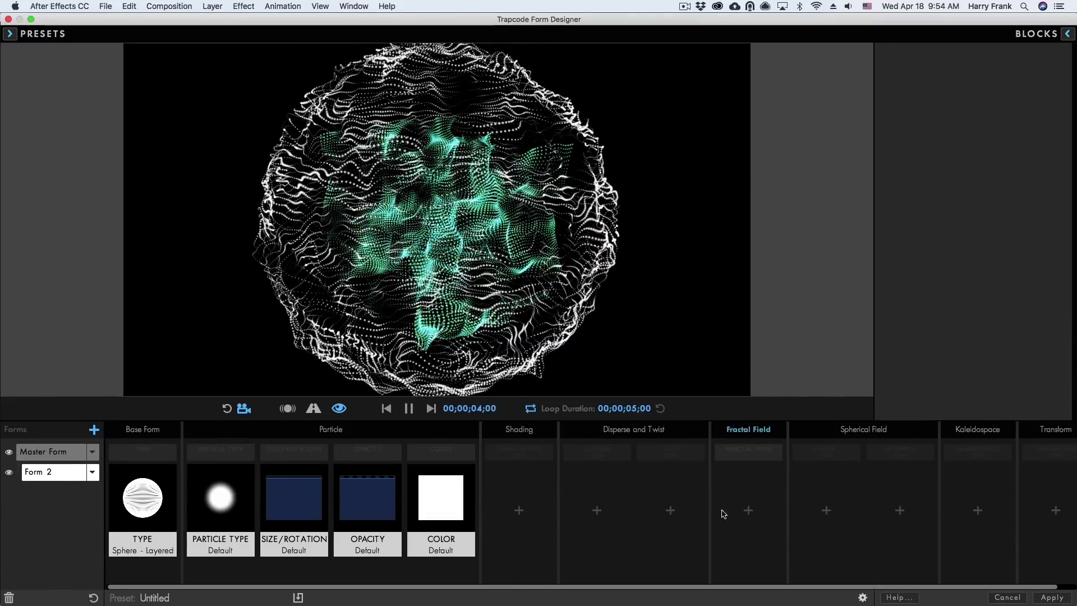
click(748, 511)
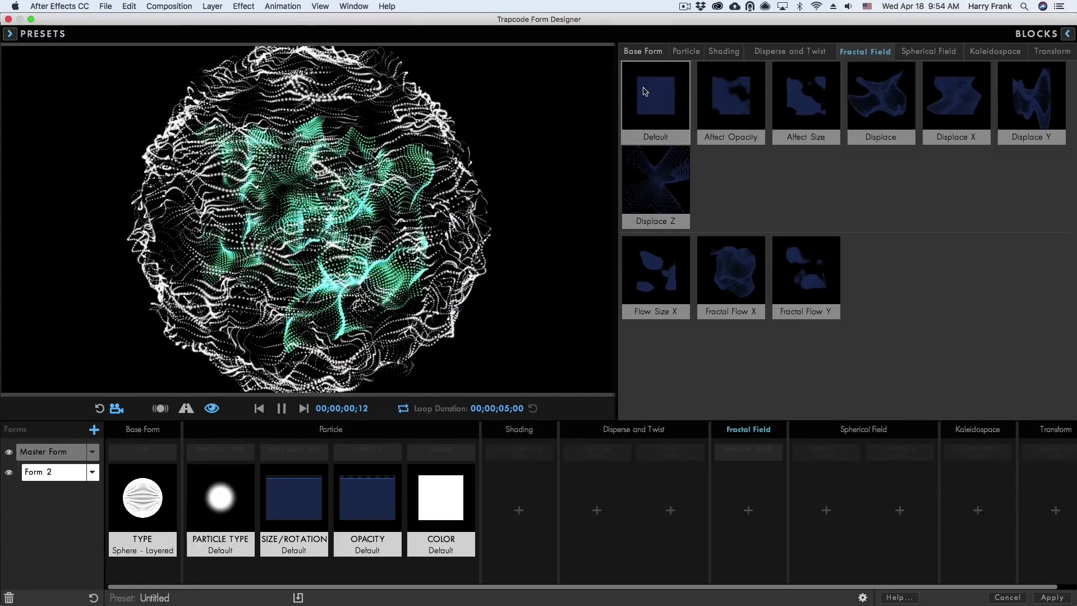
click(641, 94)
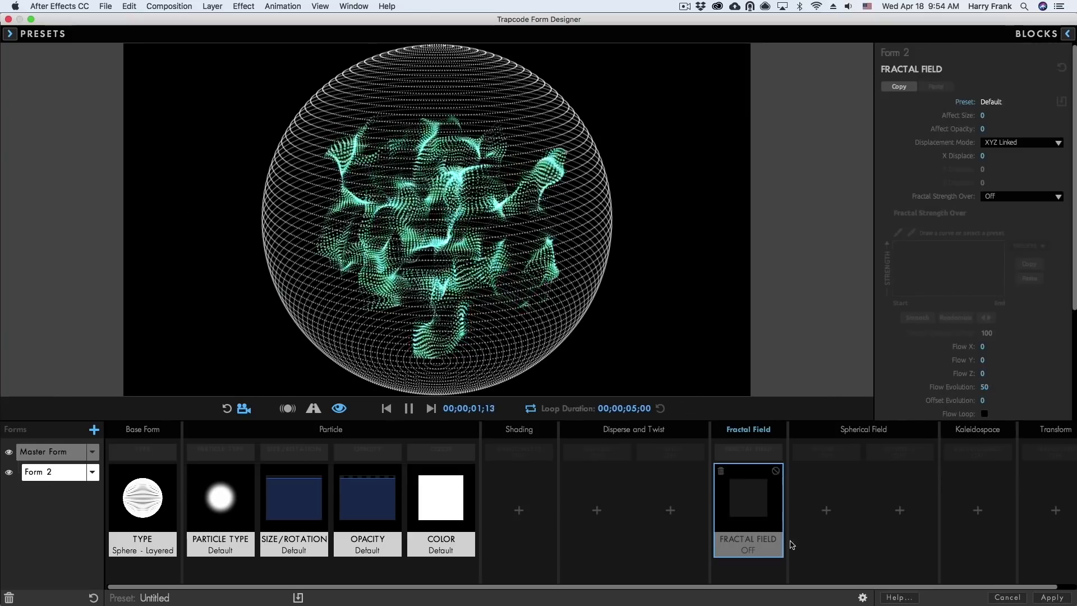
mouse_move(741, 519)
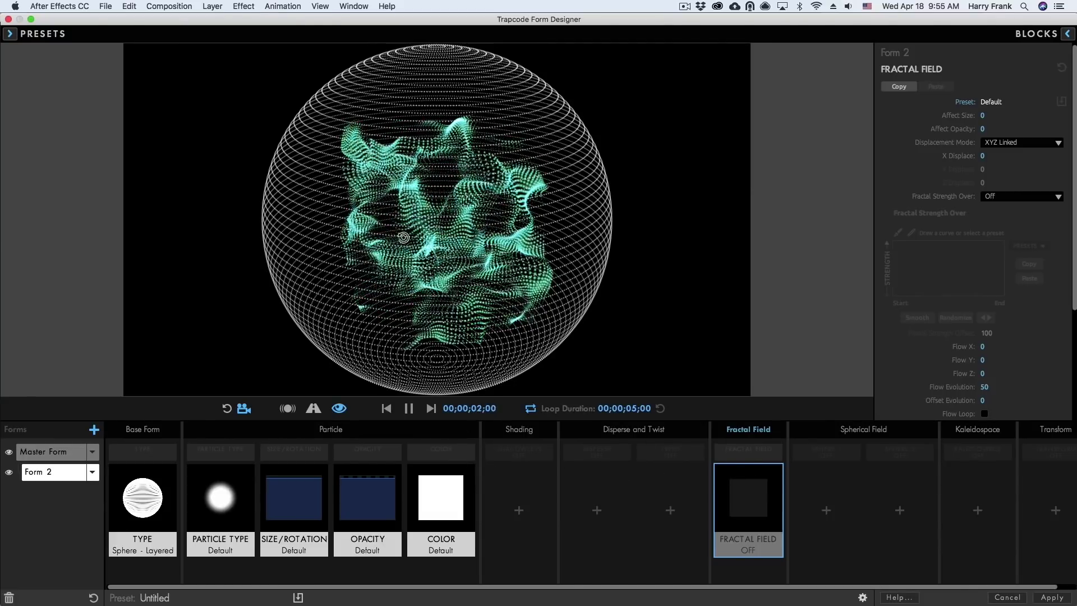
click(227, 409)
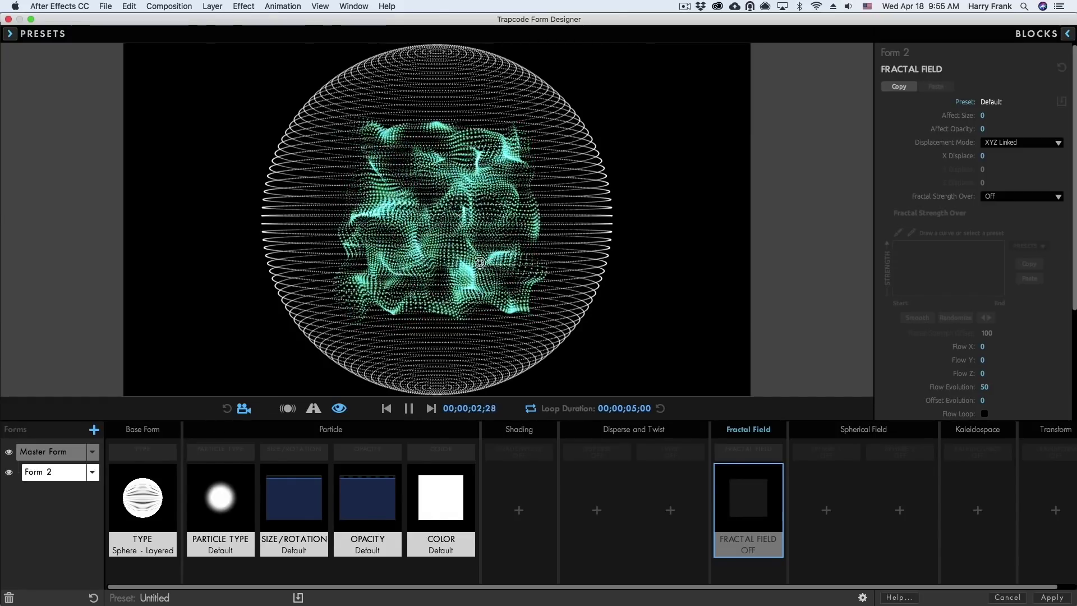
Open the presets library and show the single form presets.
click(26, 37)
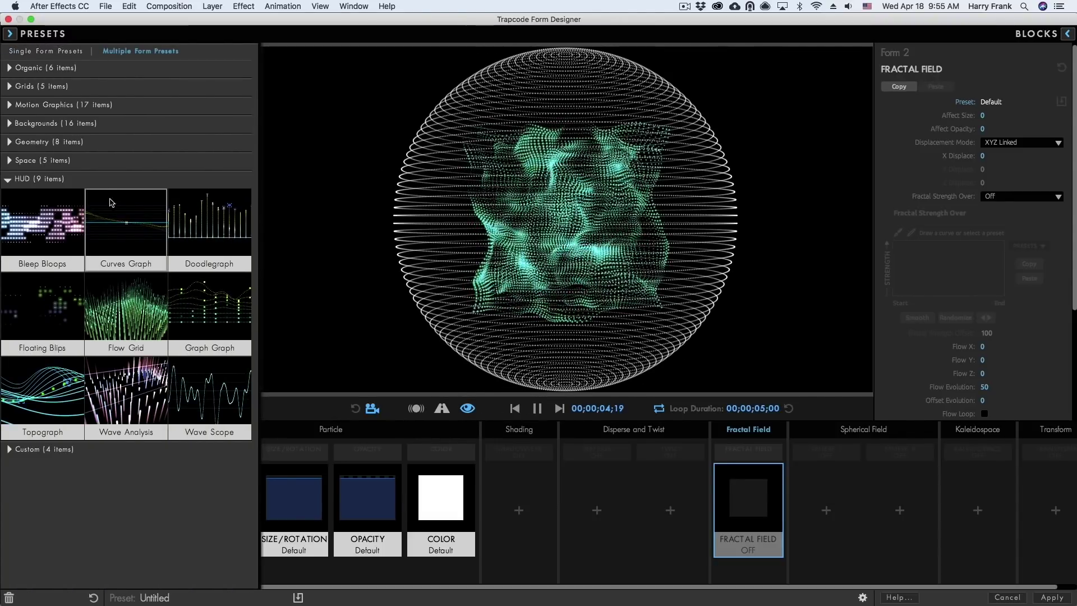
click(10, 34)
click(10, 34)
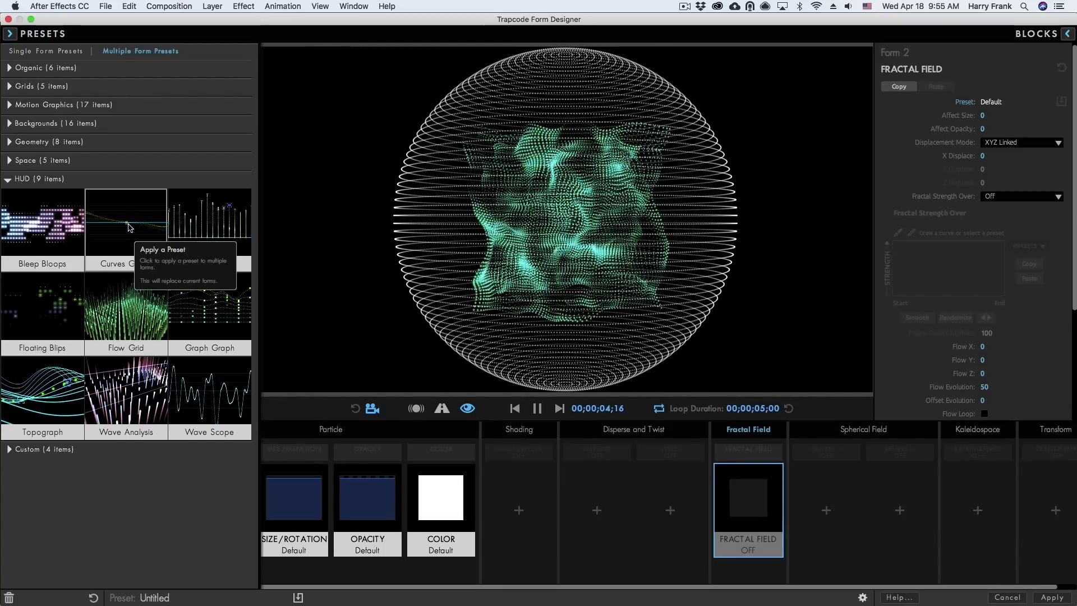
click(58, 55)
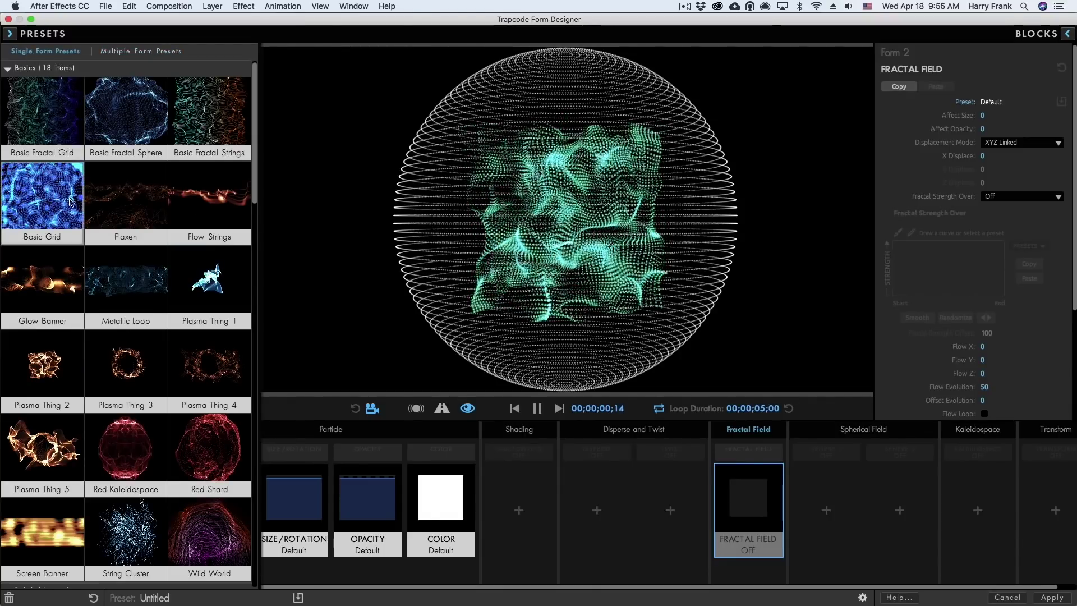
Load the Curves Graph preset from the HUD multiple form presets and solo its master form.
click(134, 52)
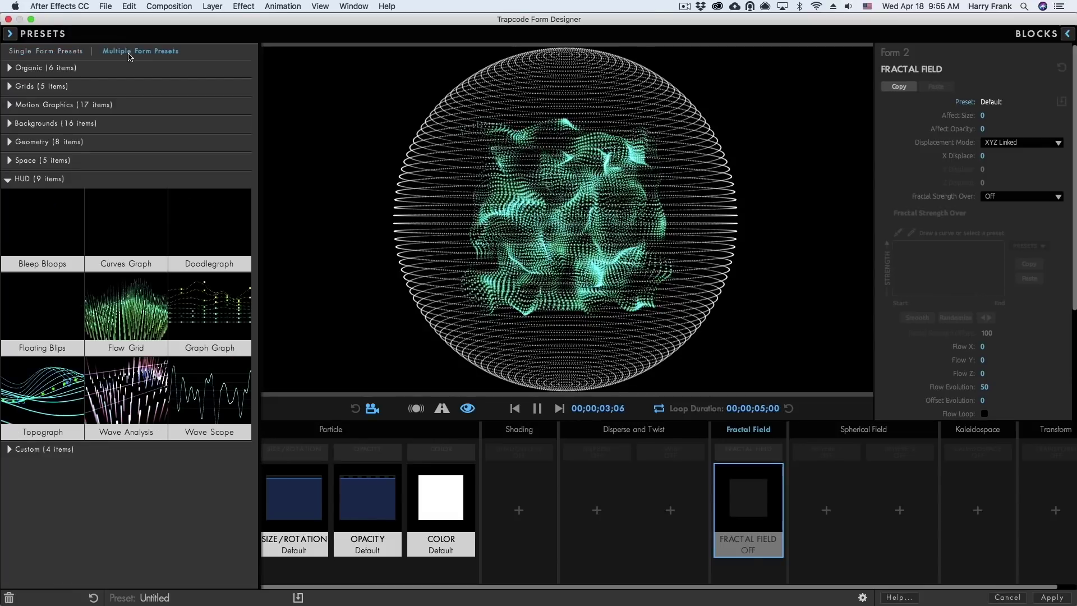
click(130, 208)
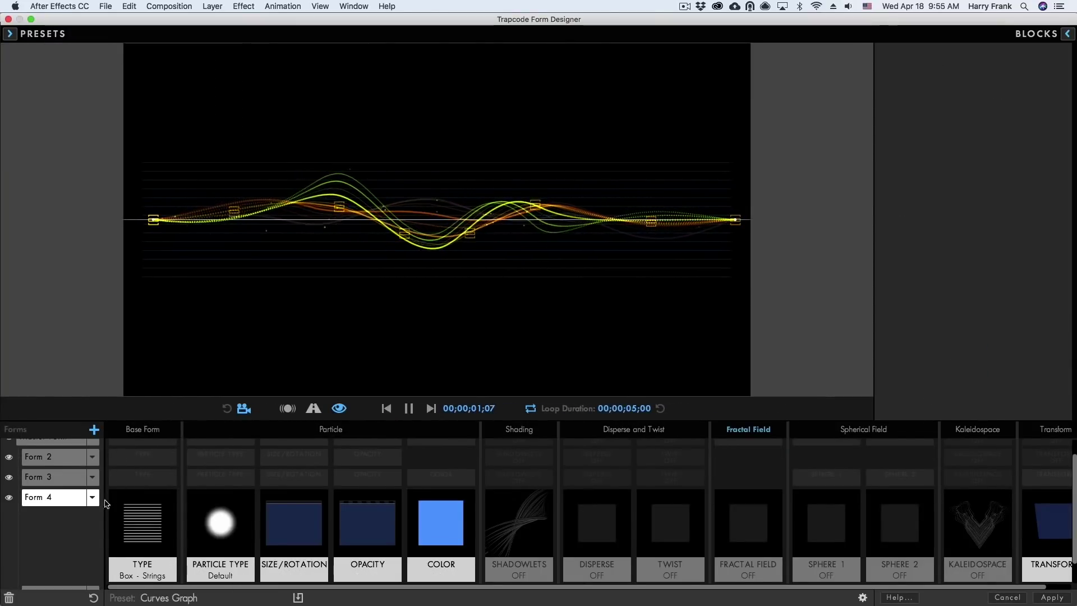
click(37, 456)
click(56, 452)
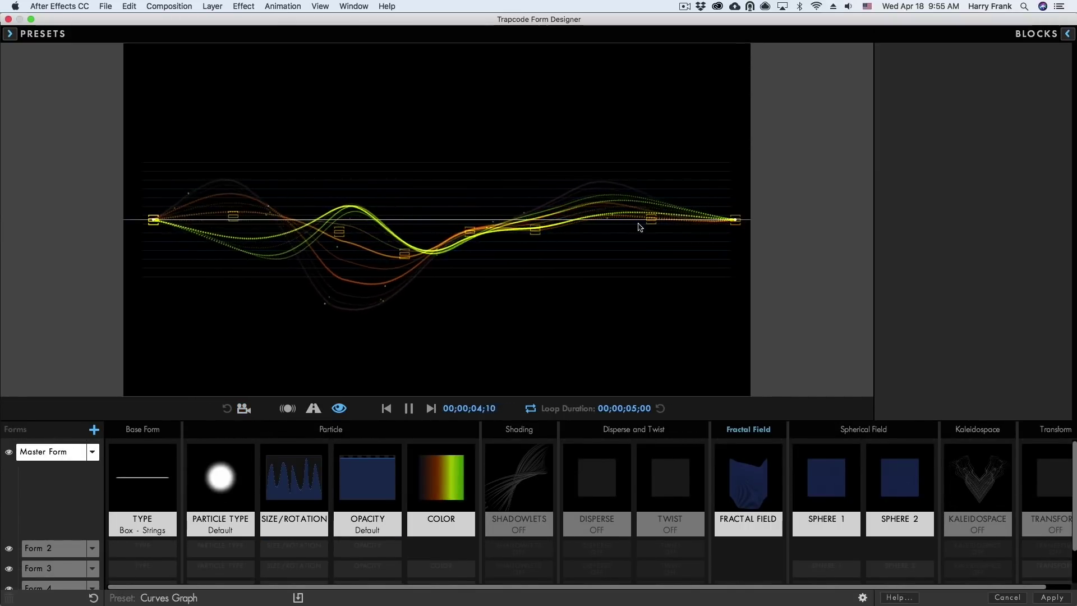
alt+click(10, 453)
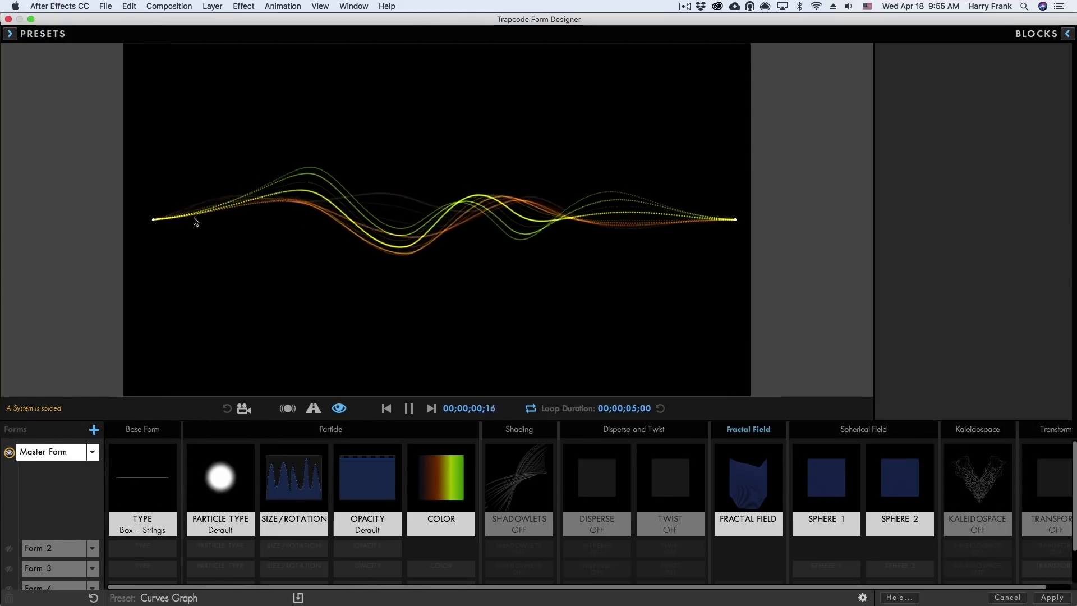
Turn on Flow Loop in the master form's fractal field.
click(755, 464)
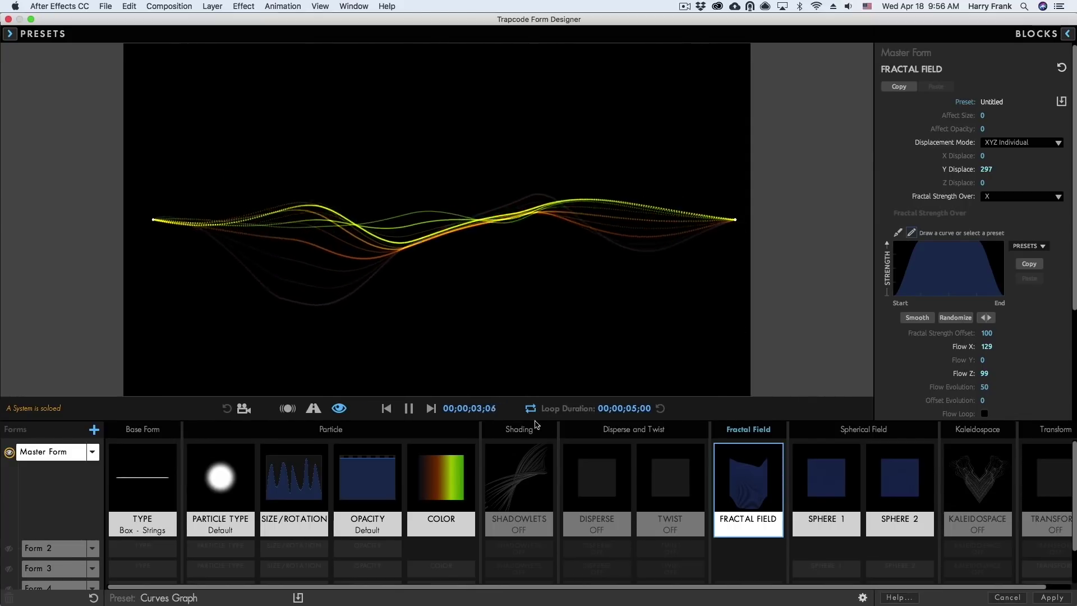
click(985, 414)
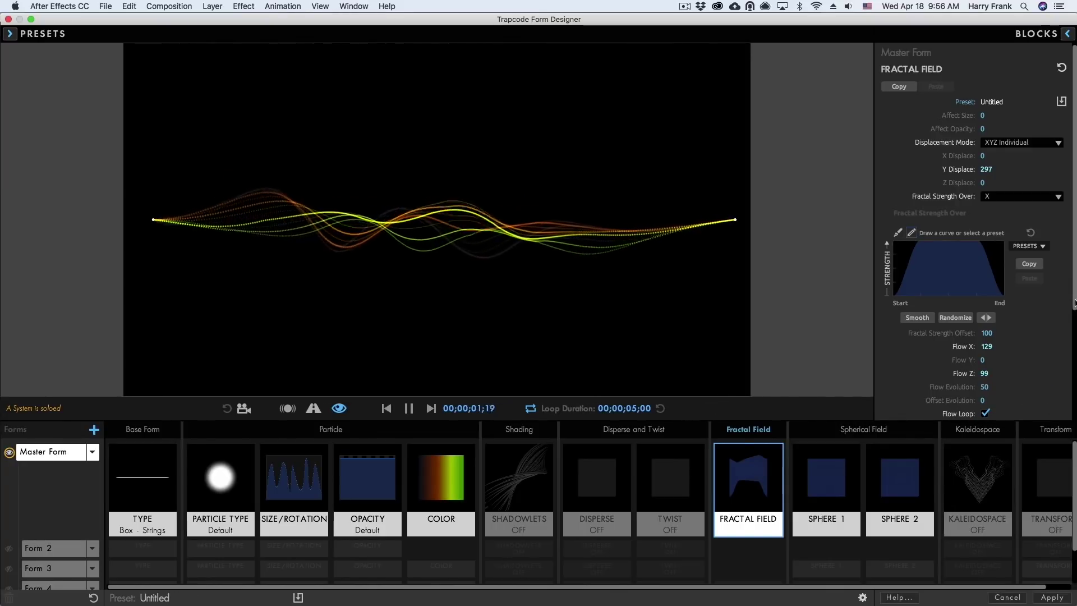
scroll(1075, 303, down, 3)
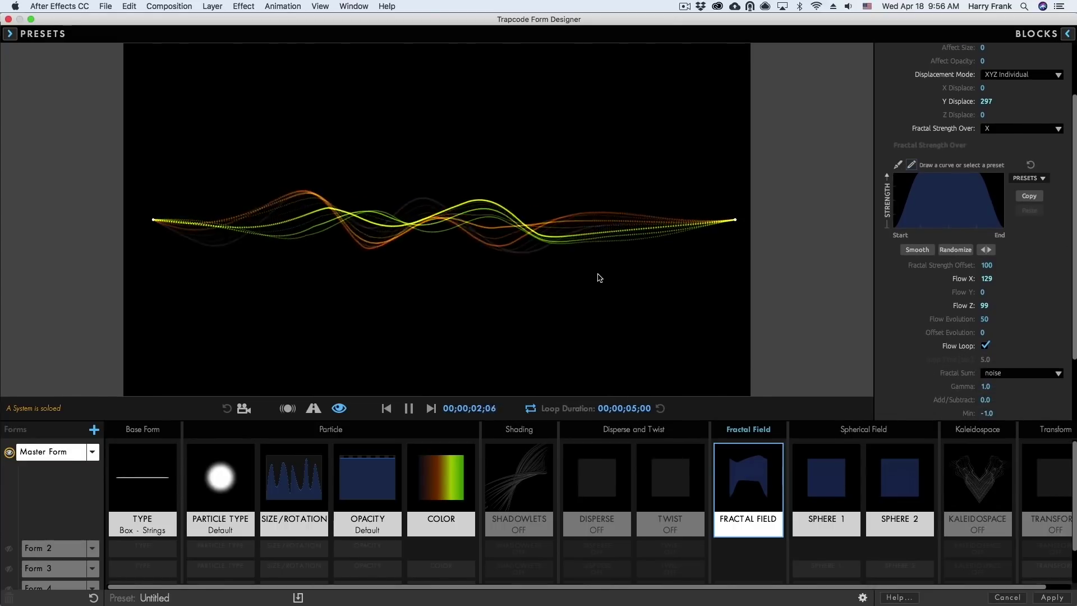
Examine the master form's particle color settings and its base form type settings.
click(443, 476)
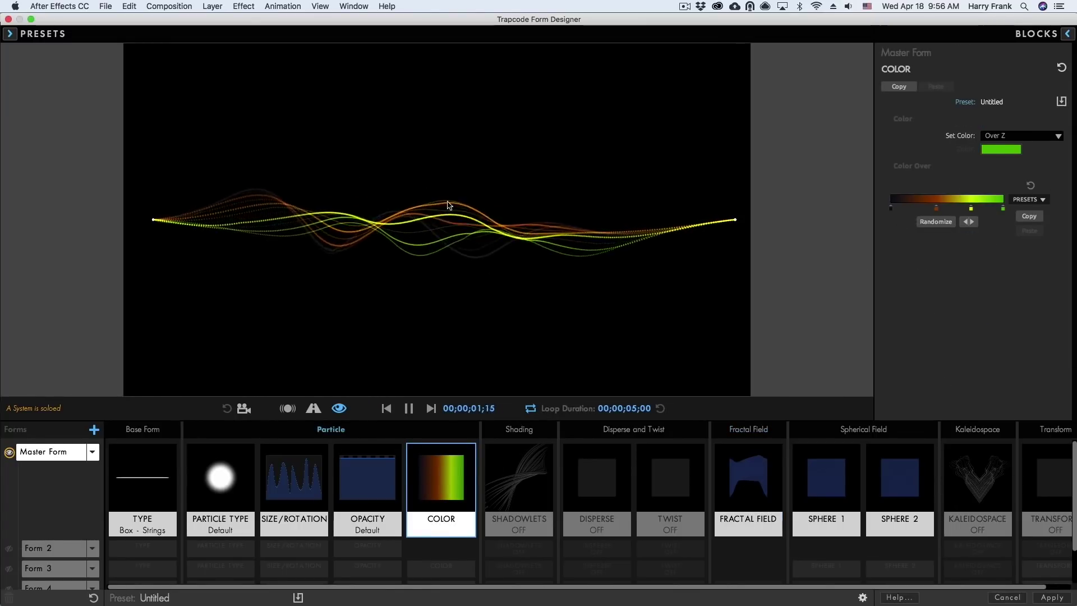
click(122, 468)
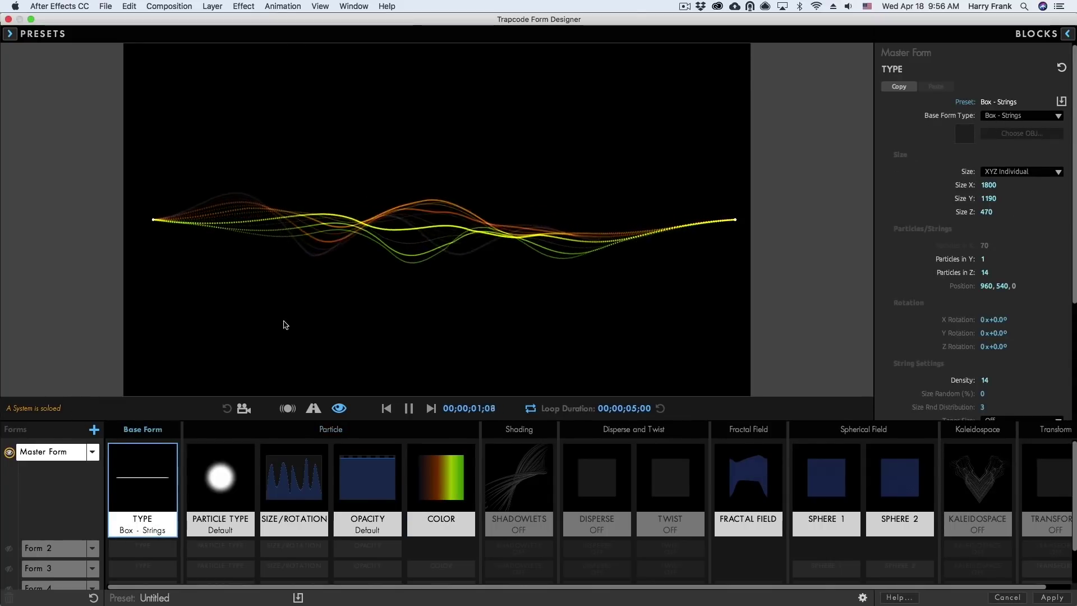
Show Form 2 together with the master form and set the master form's fractal field Y Displace to 240.
click(37, 553)
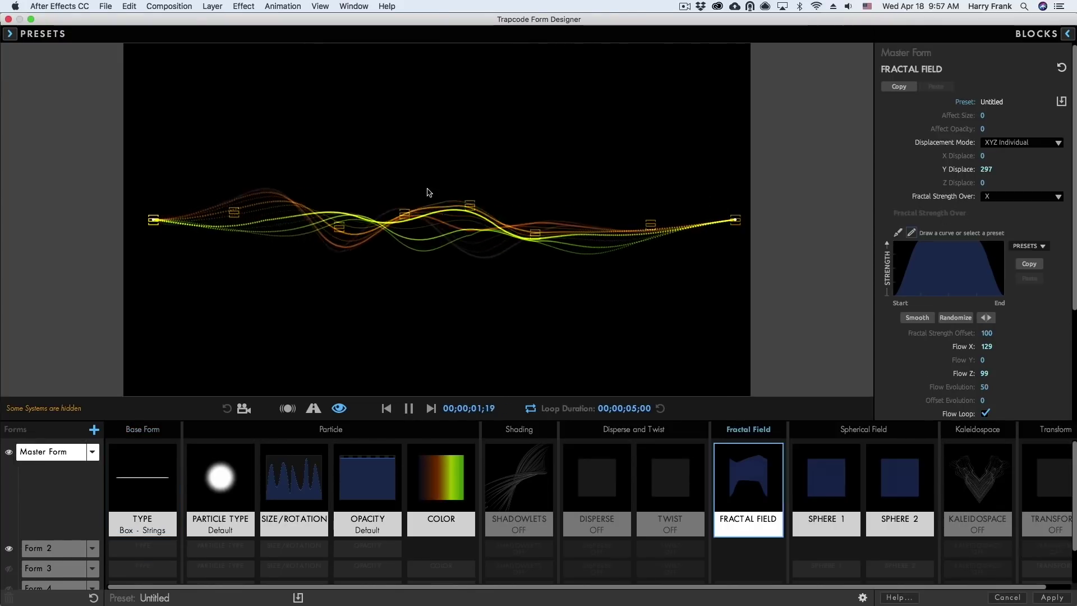
mouse_move(986, 169)
mouse_down()
mouse_move(937, 169)
mouse_move(982, 169)
mouse_up()
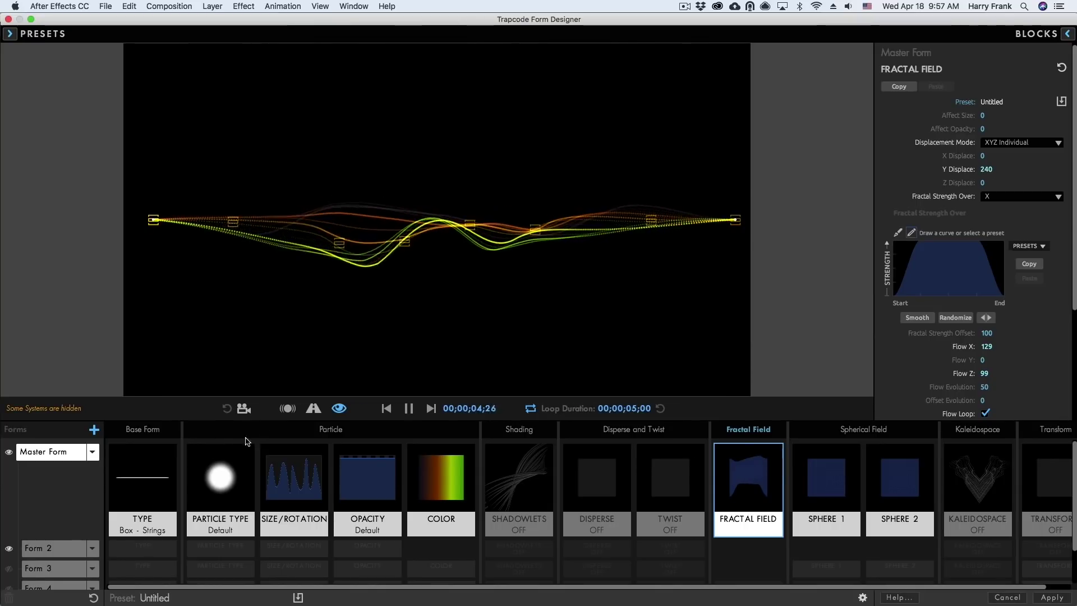
Select Form 3, solo it to view its particles alone, and bring the other visible forms back.
click(48, 569)
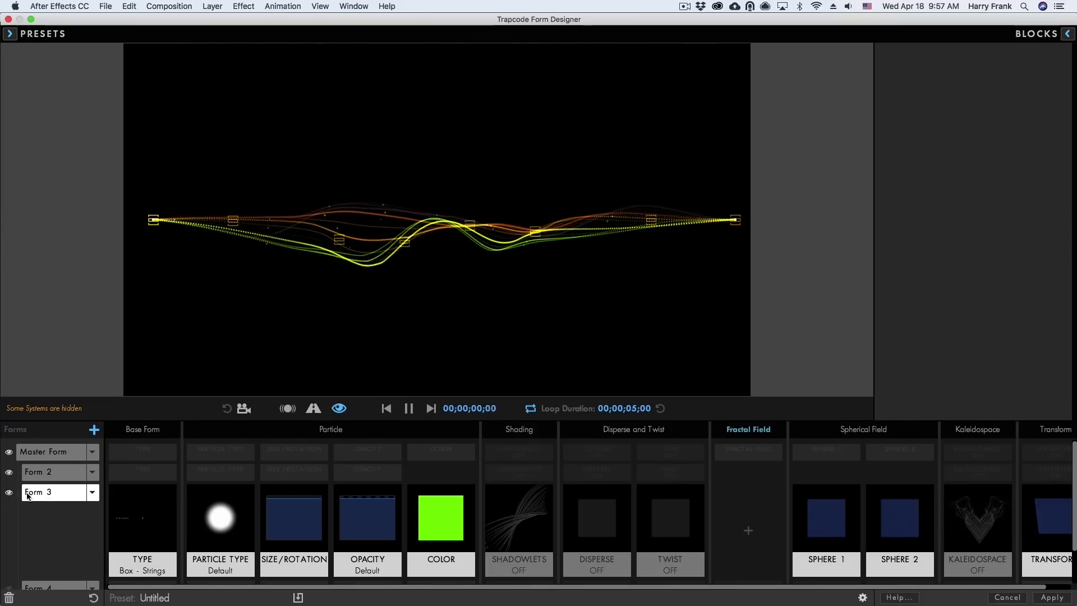
alt+click(9, 494)
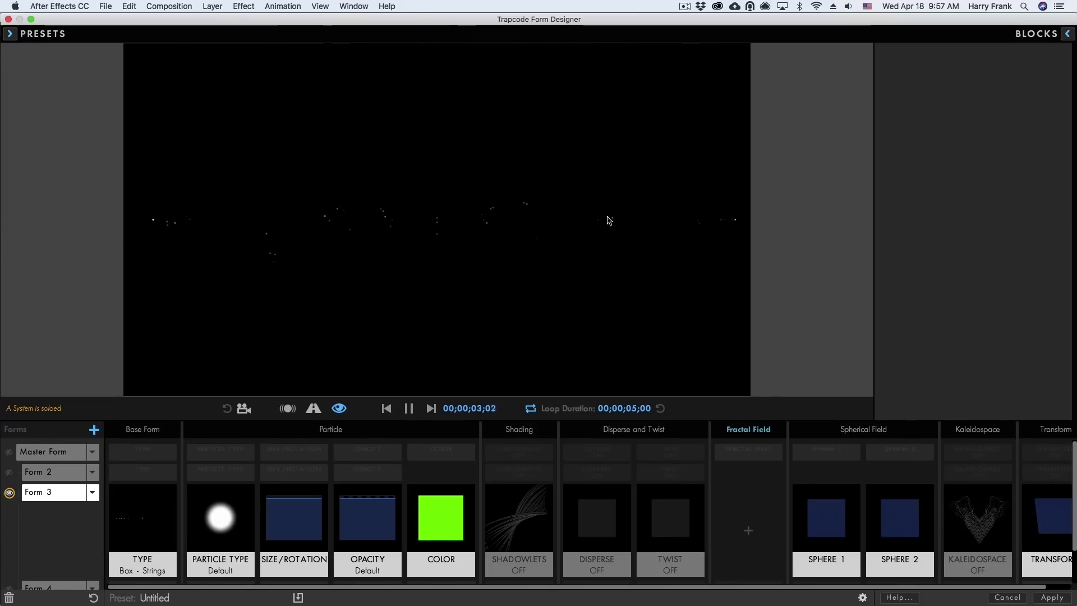
alt+click(9, 494)
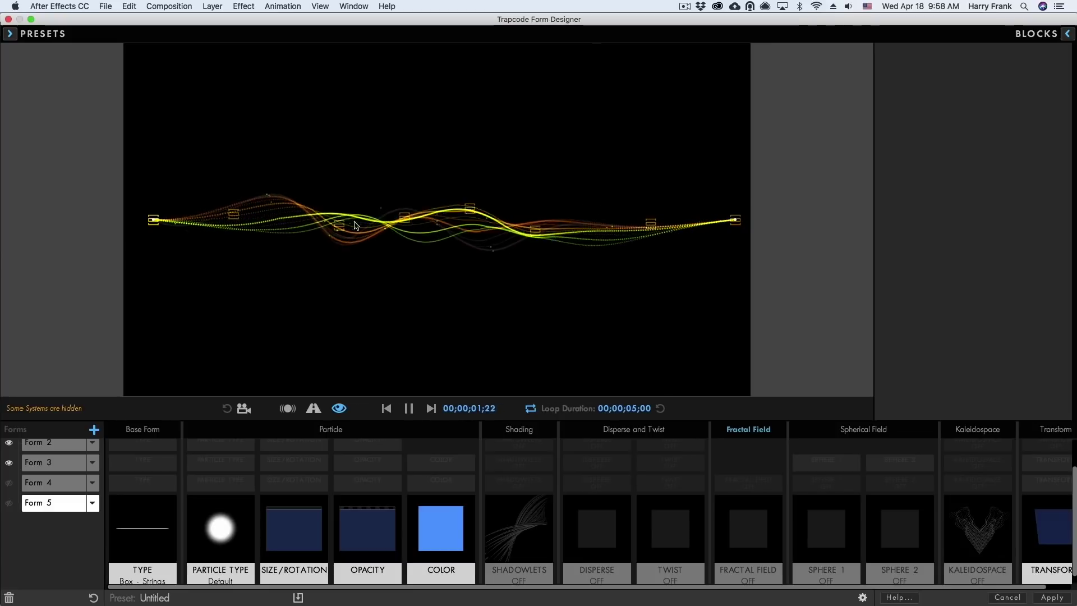
Make Form 4 visible, solo it to examine its lines and color block, and restore the other forms.
click(9, 482)
click(25, 487)
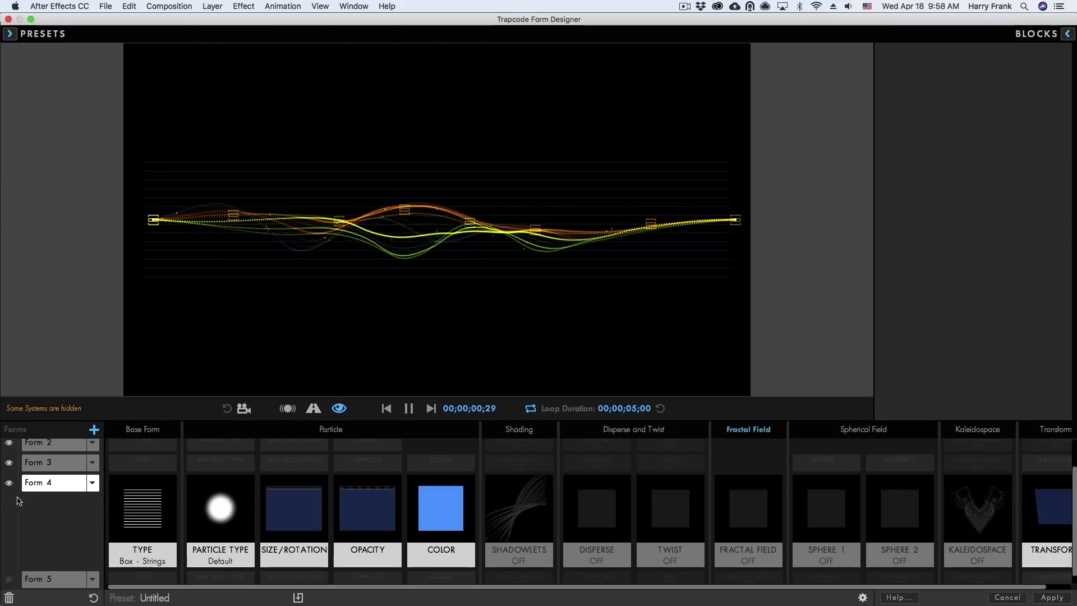
alt+click(9, 482)
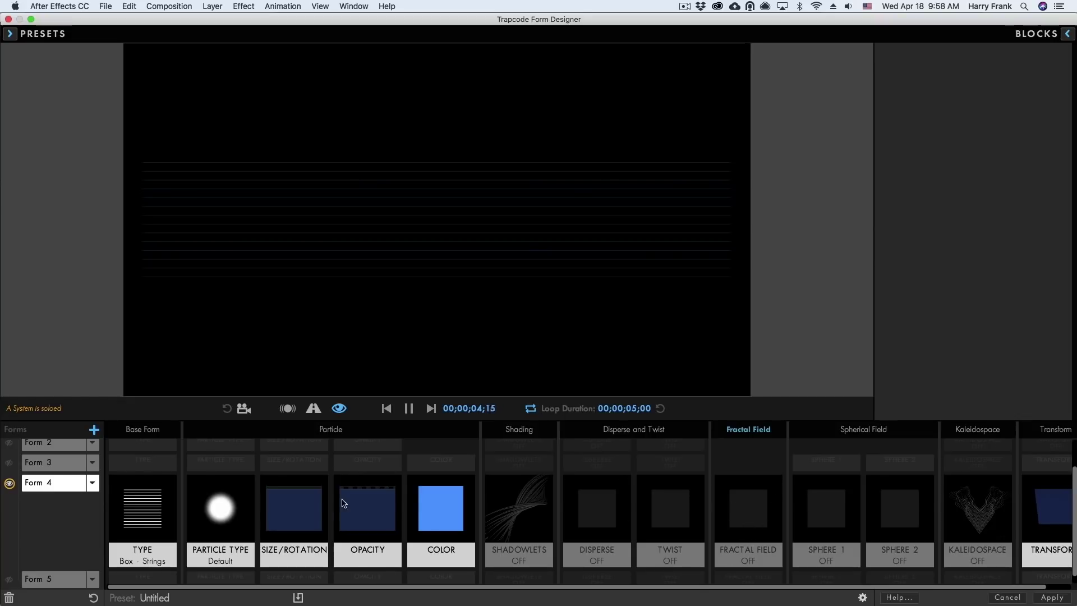
click(456, 495)
click(46, 488)
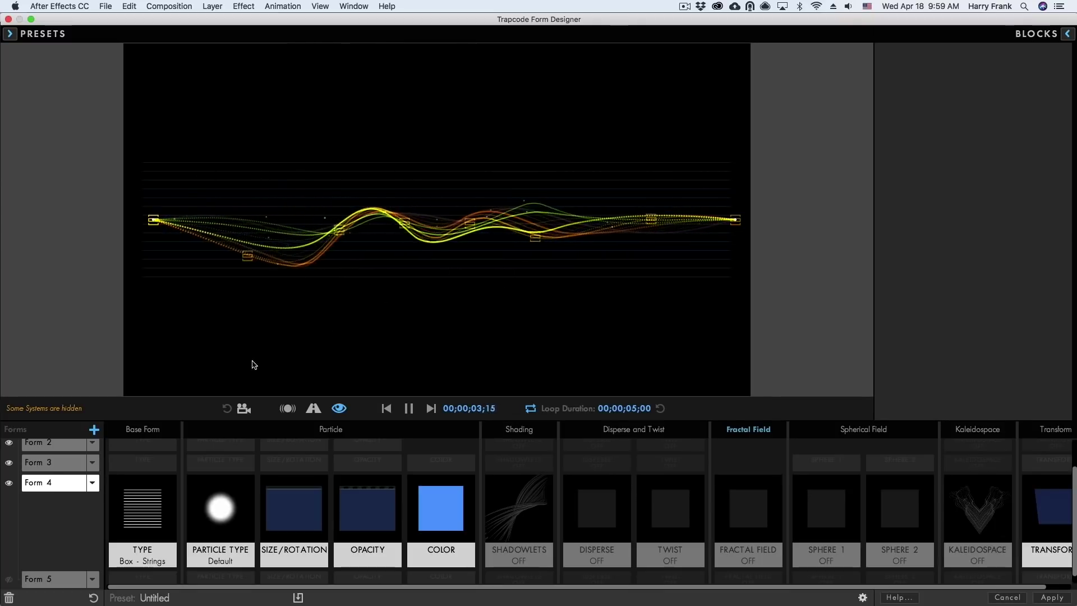
Select Form 5, view it in isolation, and display all five forms together.
click(44, 579)
click(9, 503)
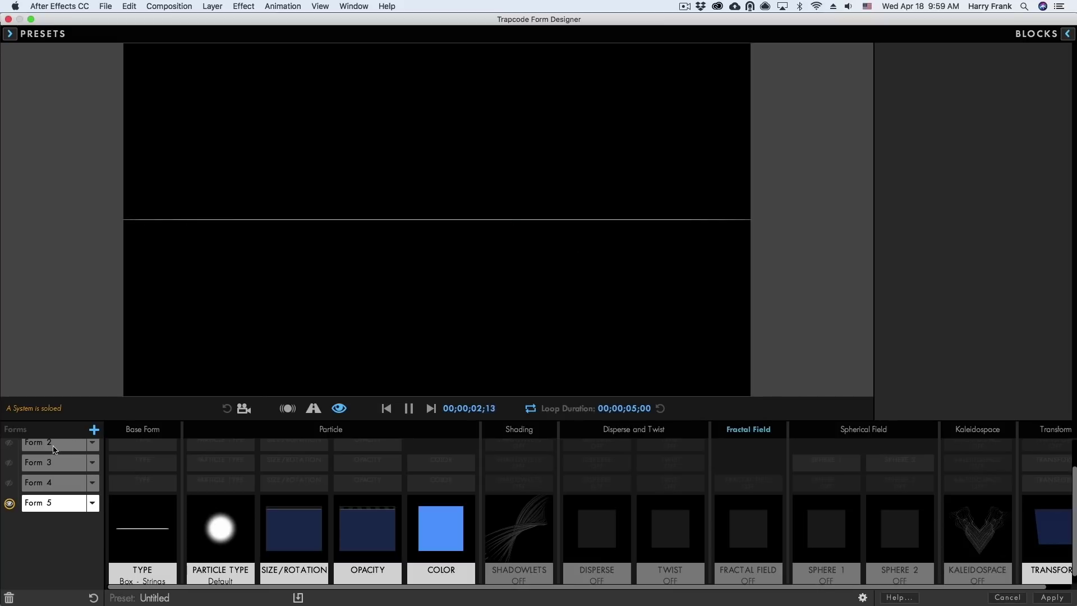
click(10, 502)
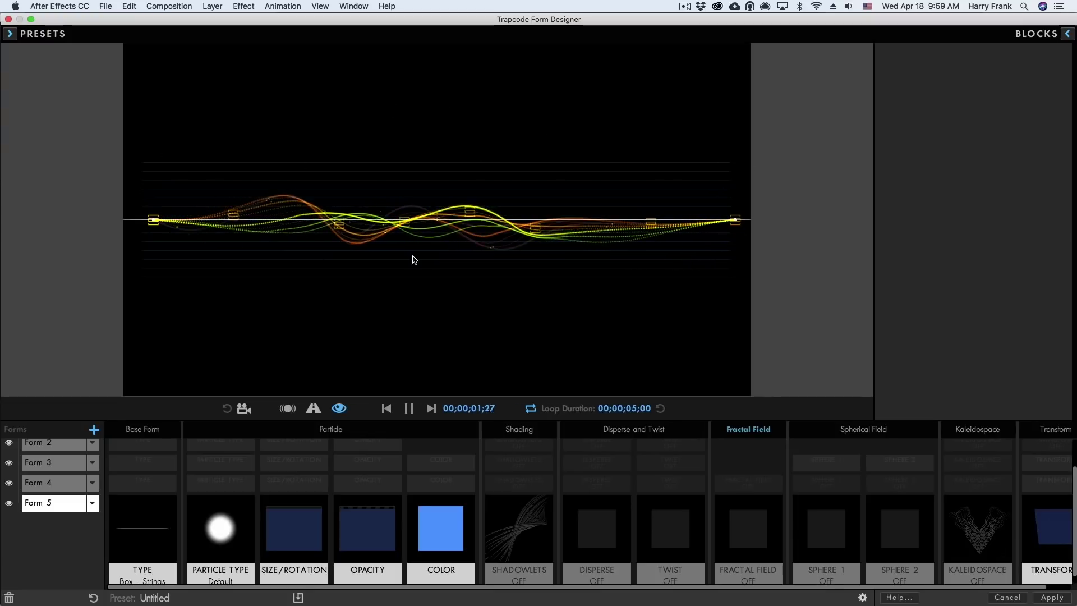
Load the Graph Graph preset from the HUD multiple form presets.
click(35, 34)
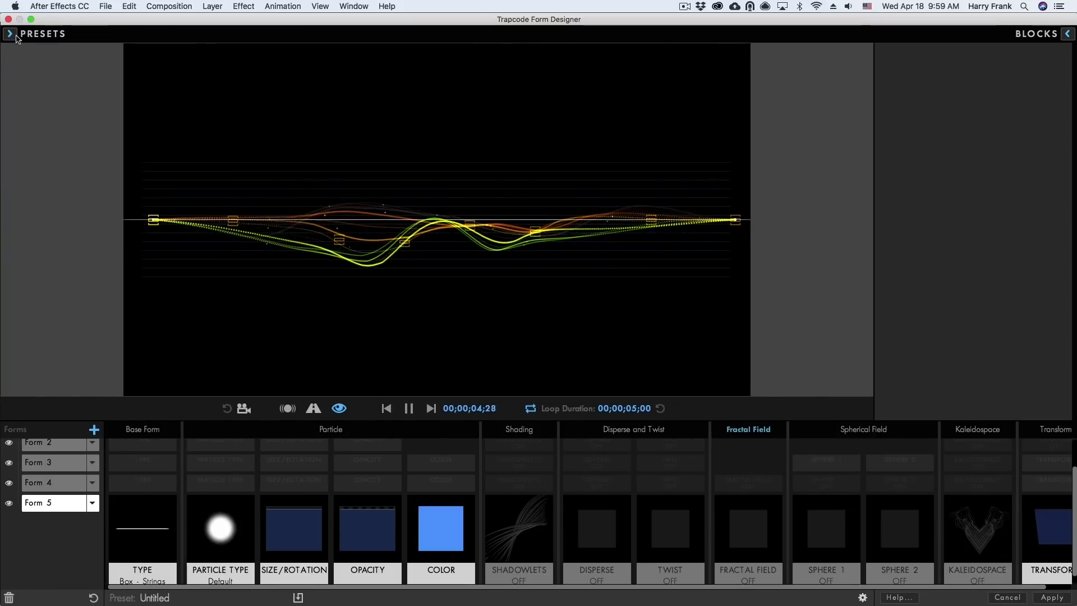
click(39, 33)
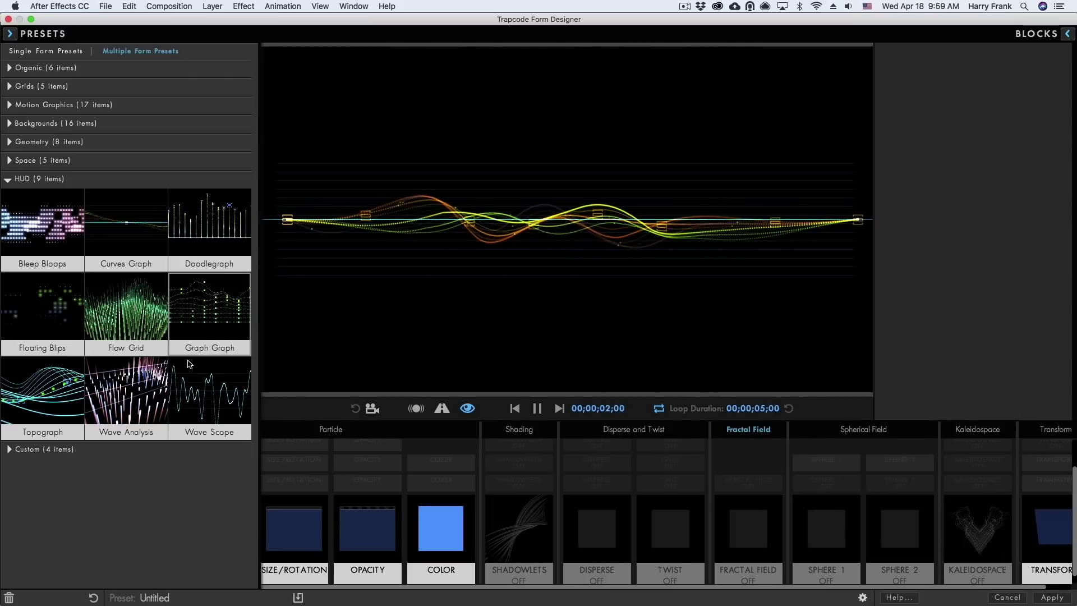
click(211, 315)
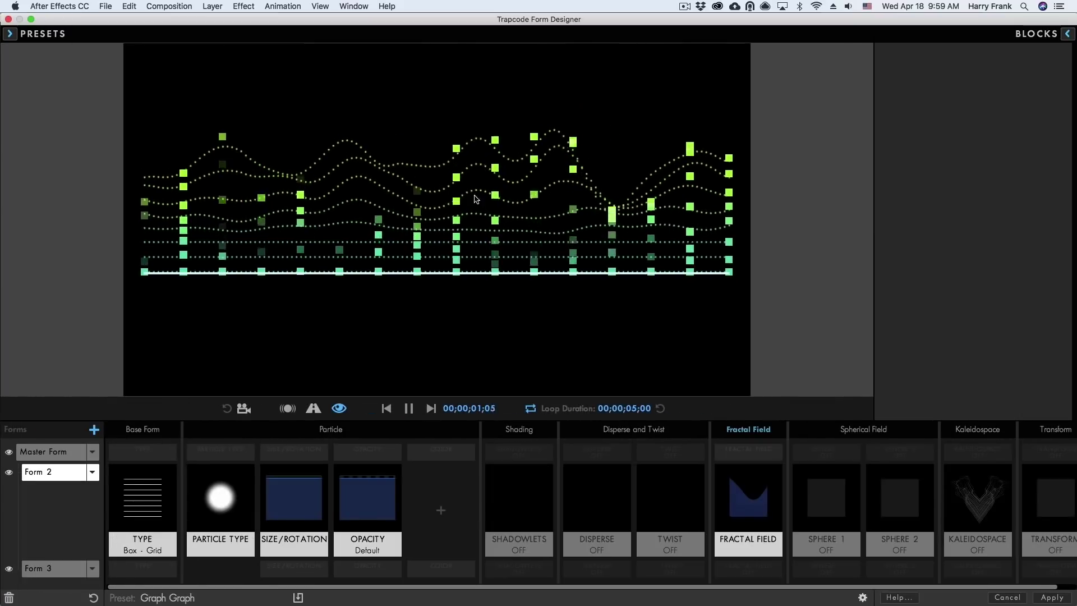
Load the Memphis 1 preset from the Backgrounds category of the multiple form presets.
click(24, 38)
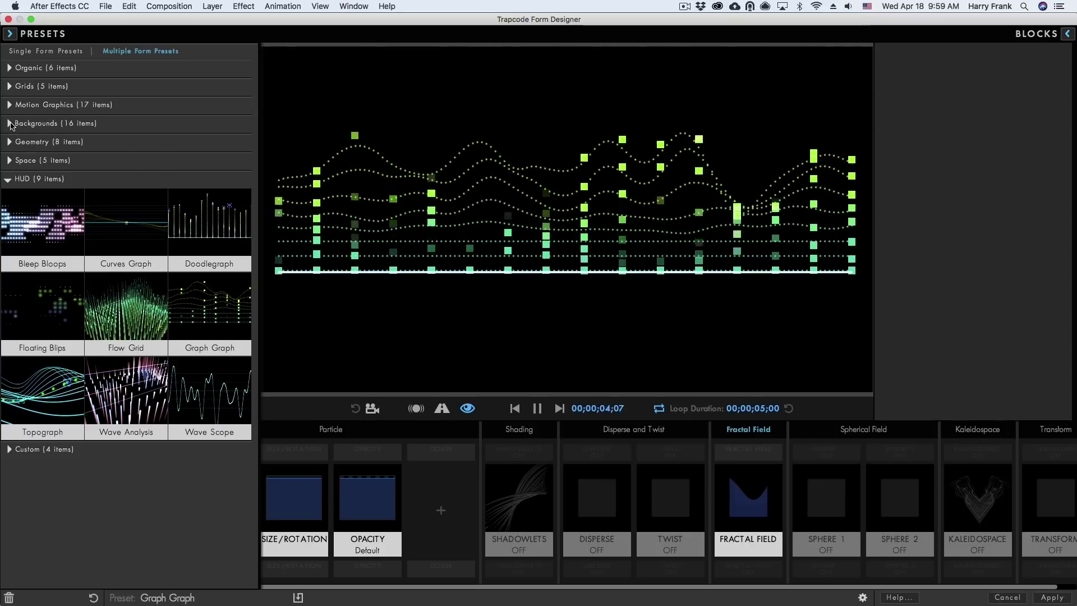
click(23, 38)
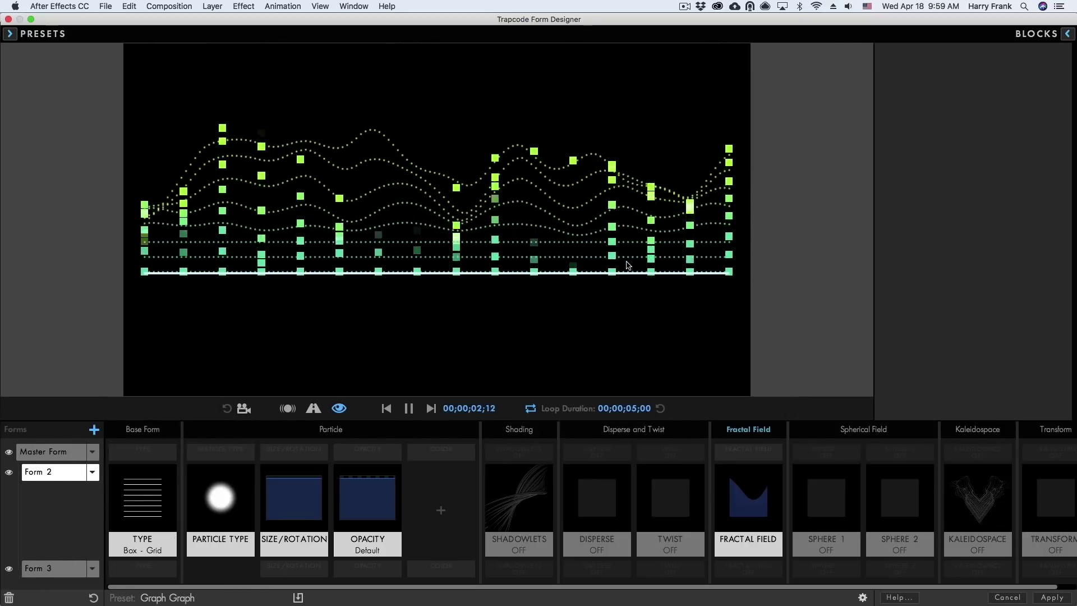
click(11, 34)
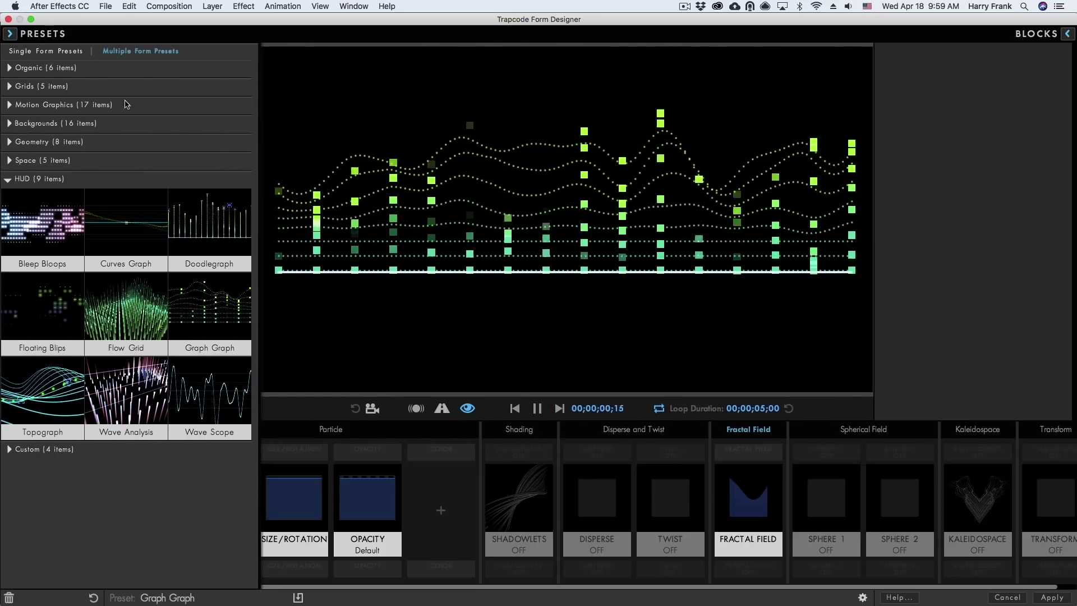
click(10, 124)
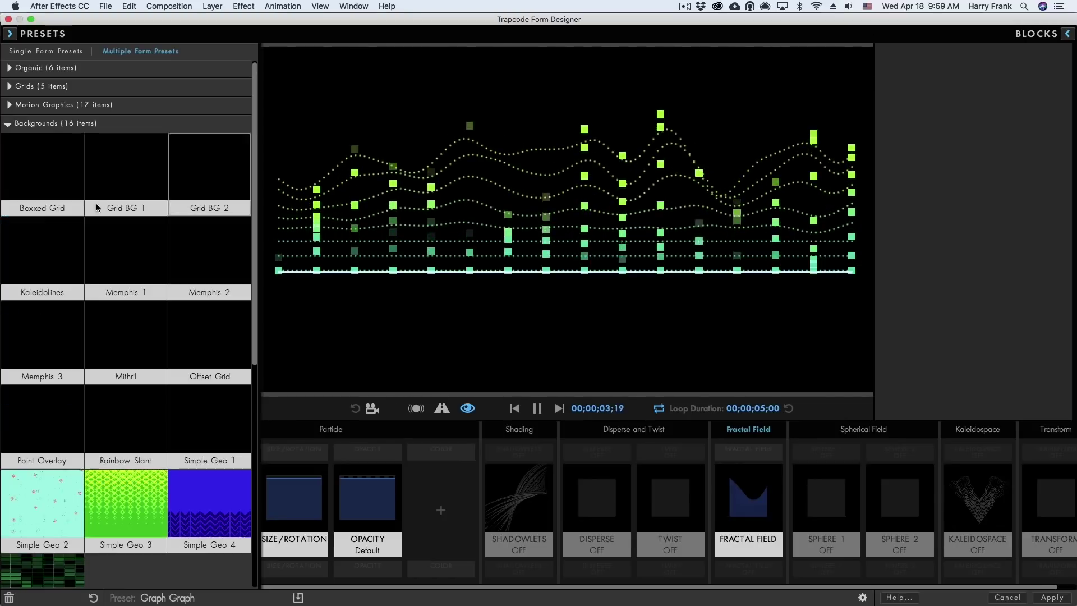
click(125, 258)
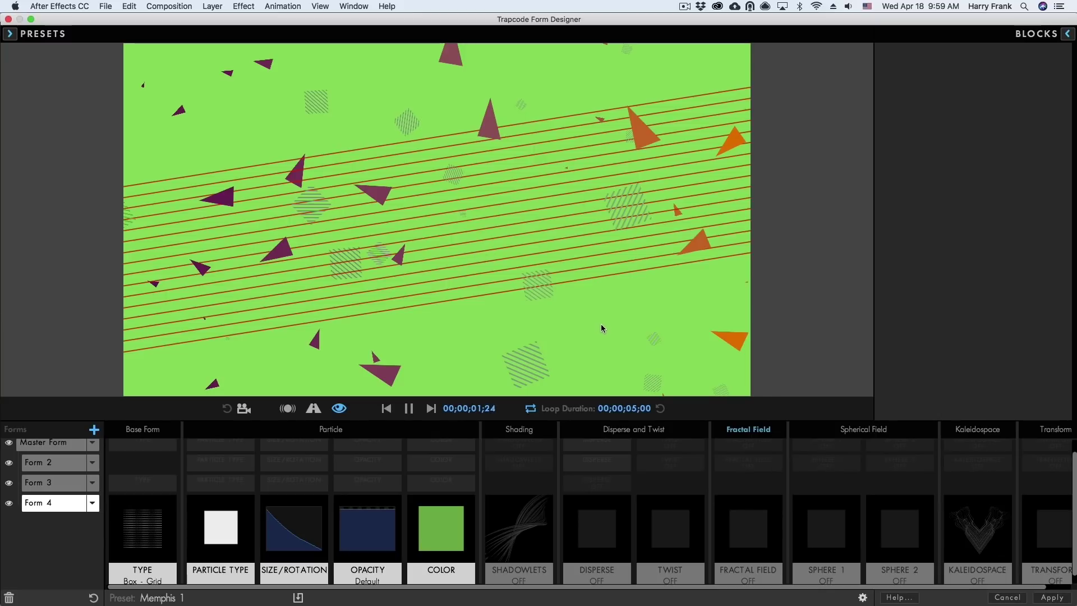
Replace the current setup with the Grid BG 1 preset from the Backgrounds category.
click(24, 38)
click(126, 168)
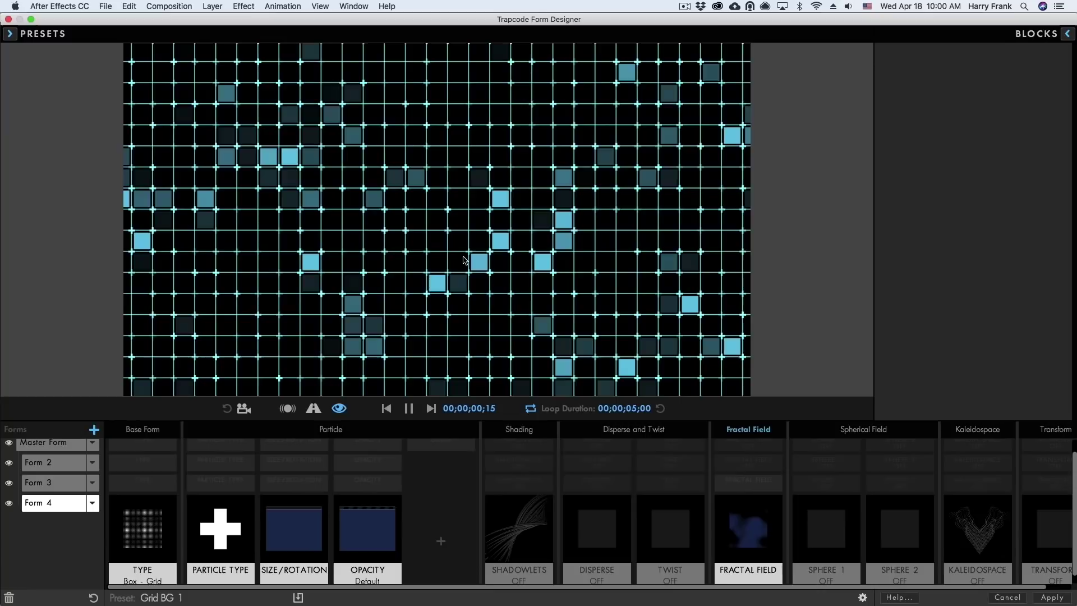
click(40, 35)
click(126, 169)
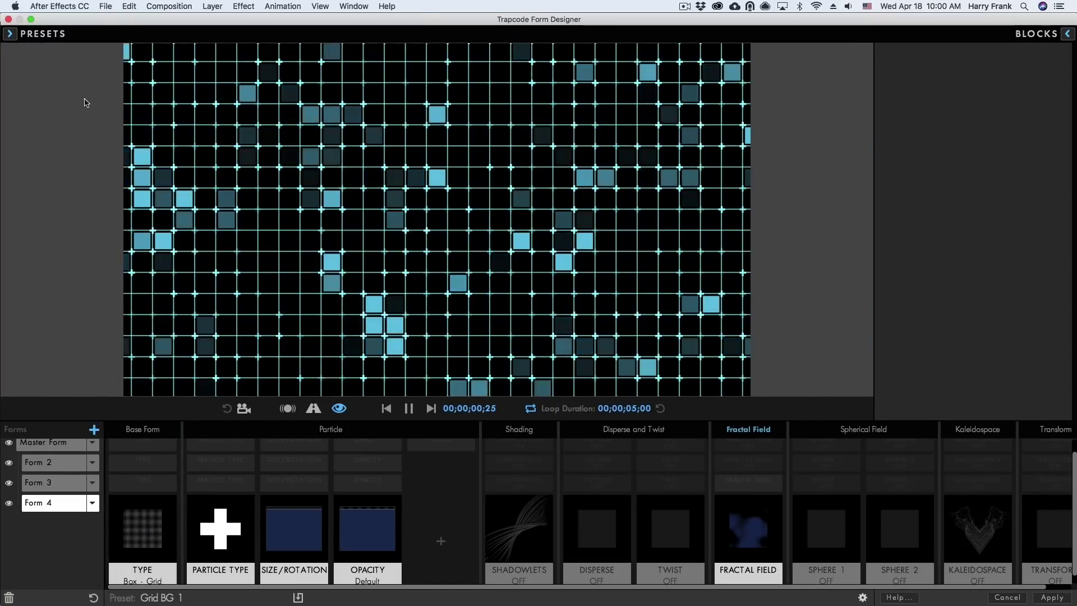
Load the Neutrino preset from the Space category of the multiple form presets.
click(40, 34)
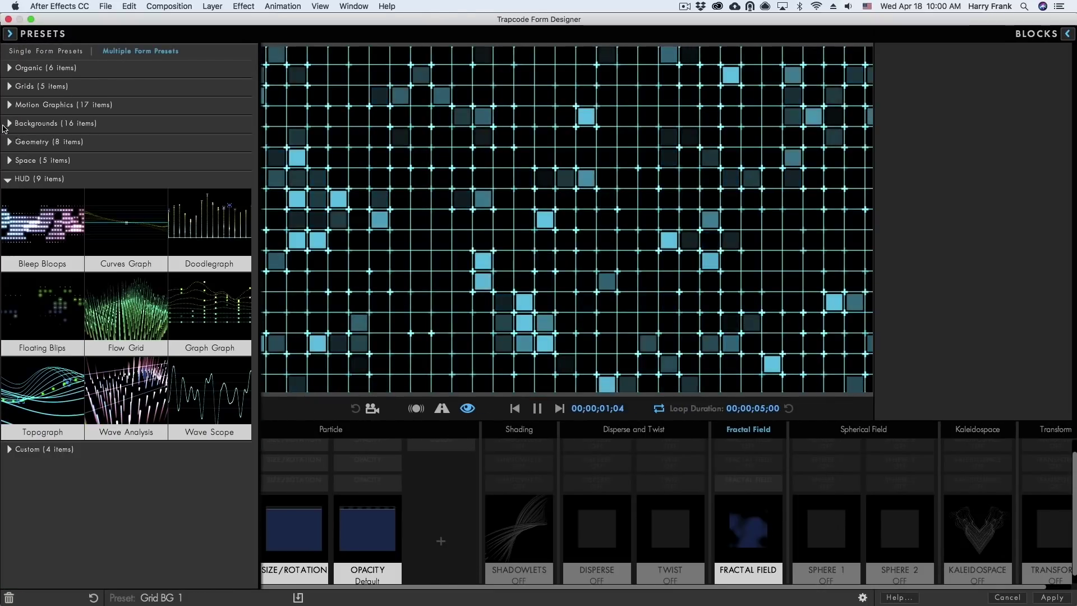
click(28, 160)
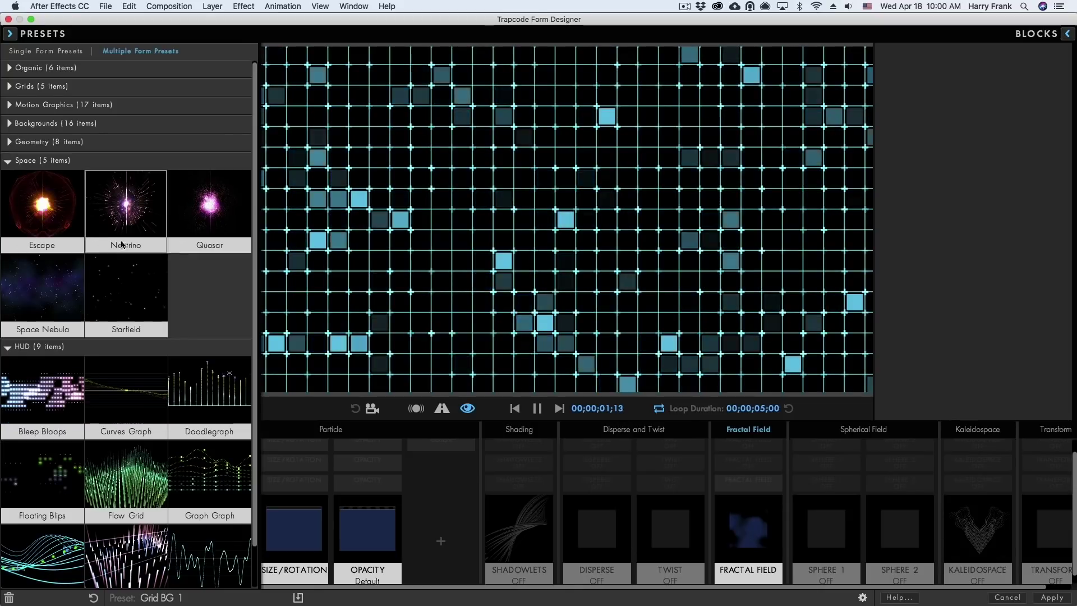
click(122, 245)
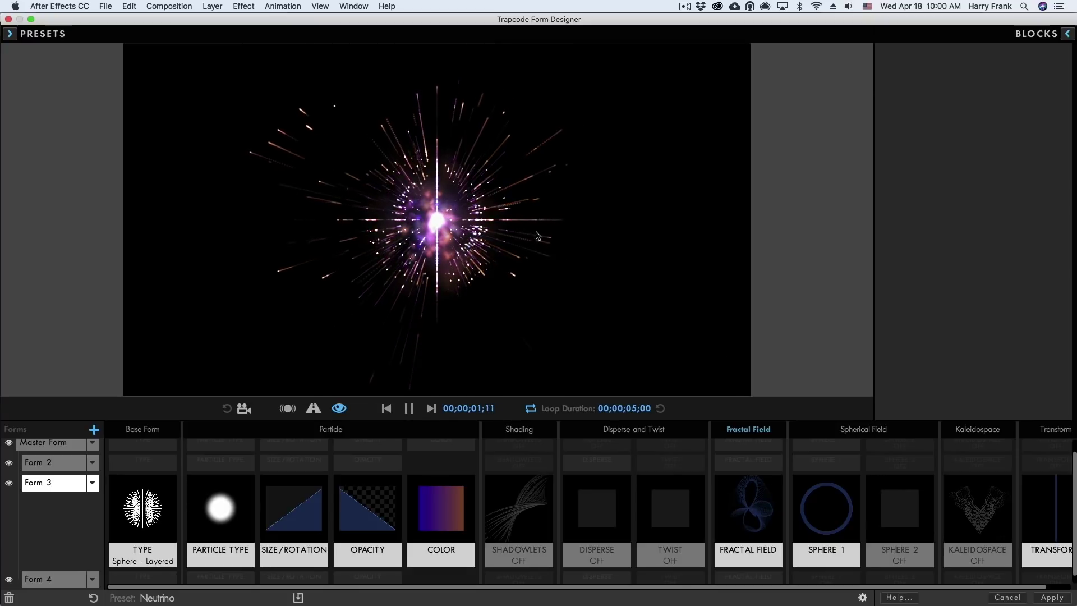
click(28, 34)
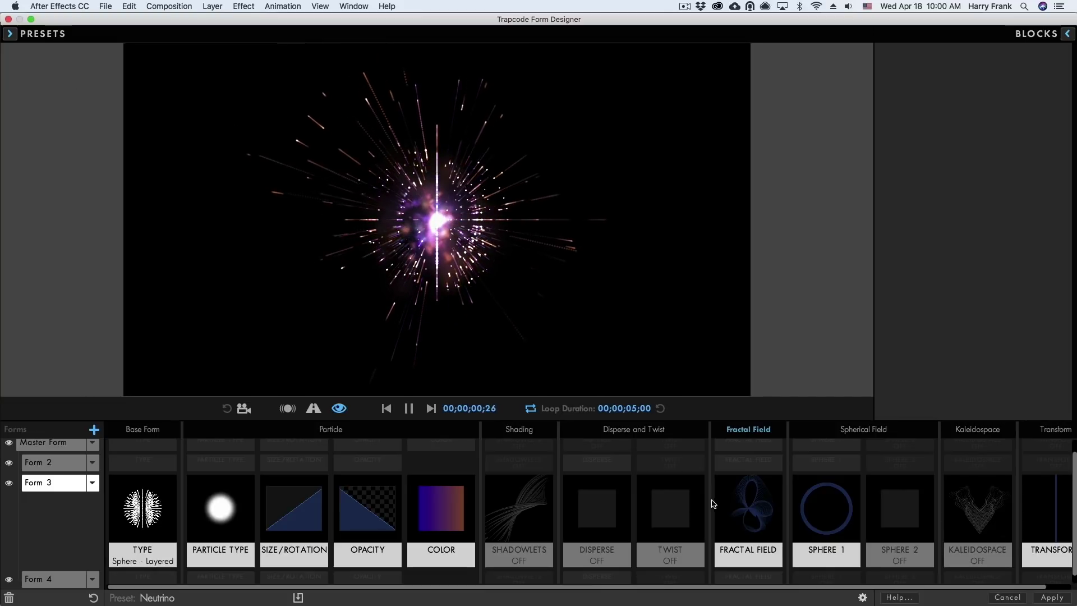
Set the Designer's acceleration preference to GPU.
click(863, 599)
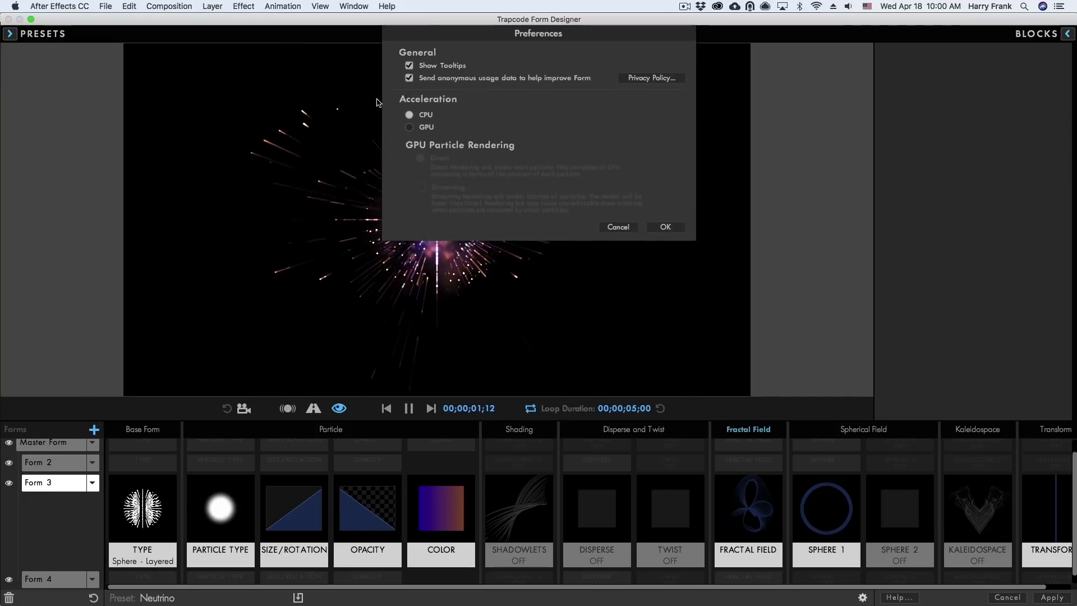
click(409, 128)
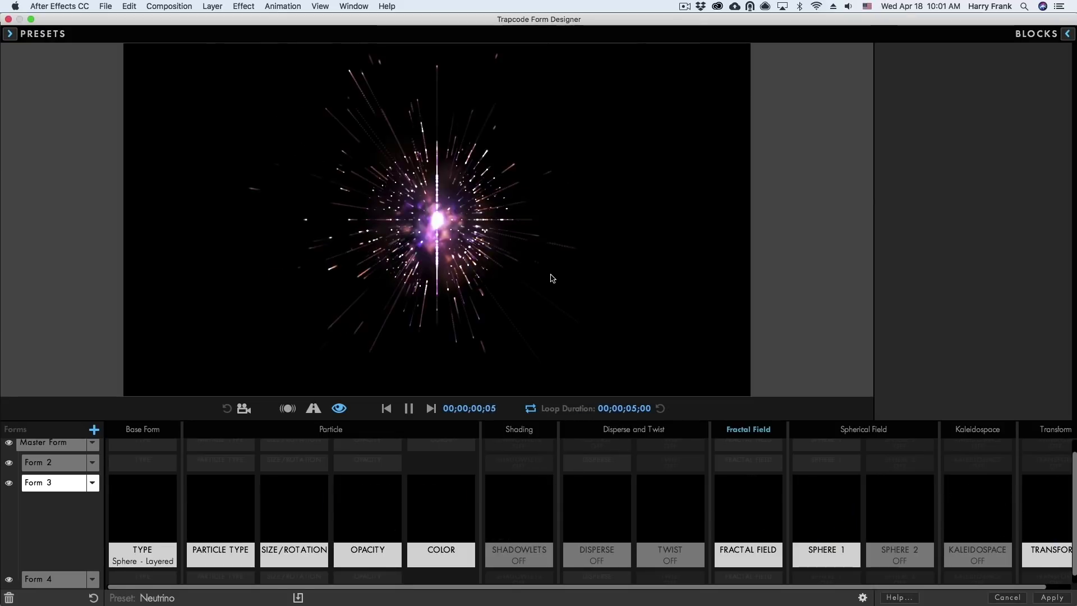
Reset the Designer to a single default form and set its box grid's Particles in Z to 70.
key(Return)
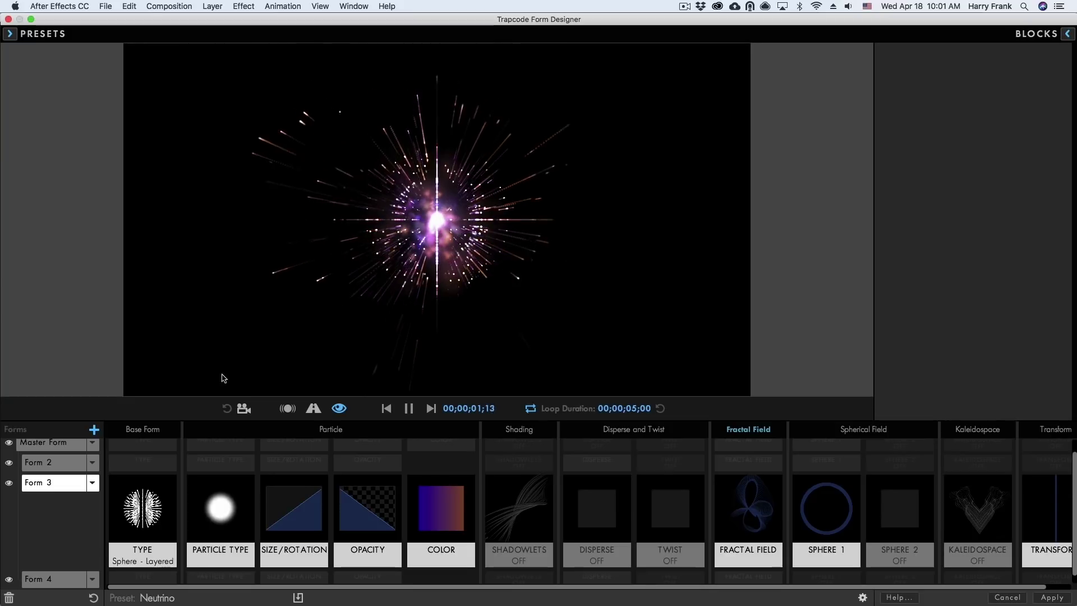
click(93, 598)
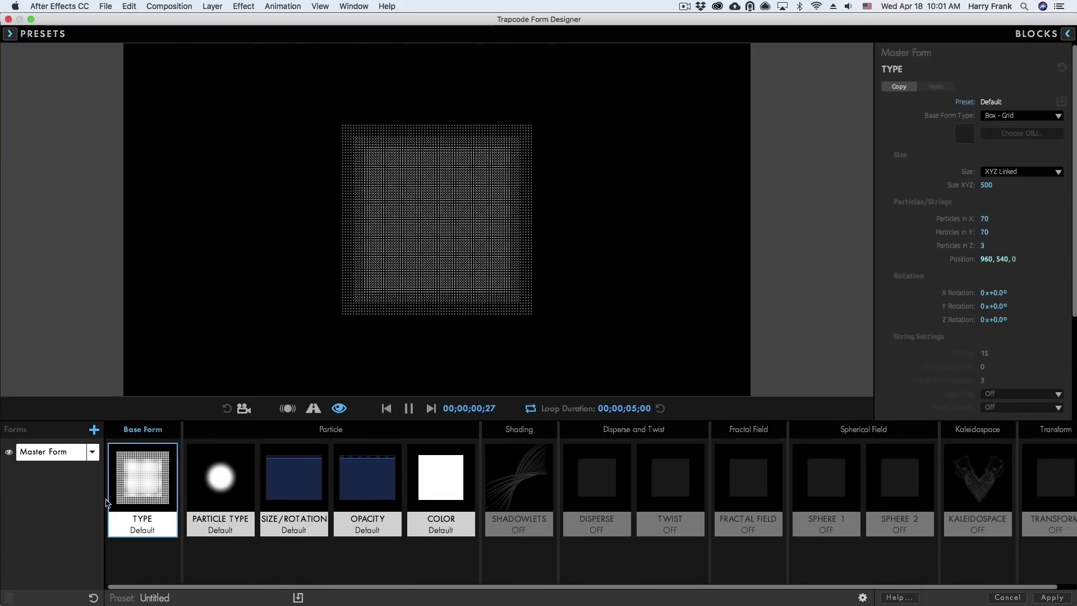
click(1010, 246)
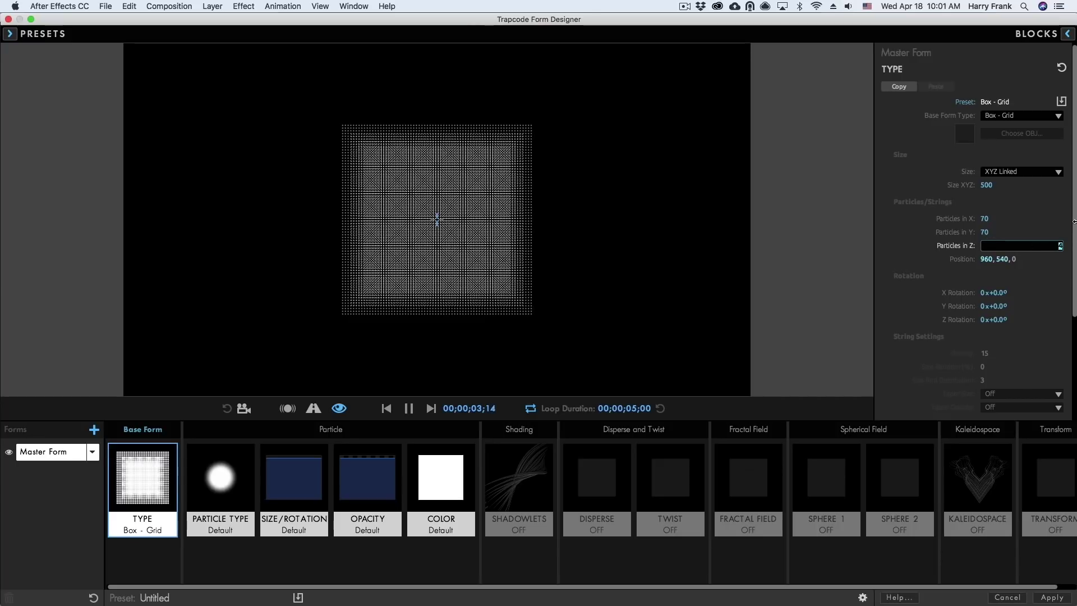
key(Return)
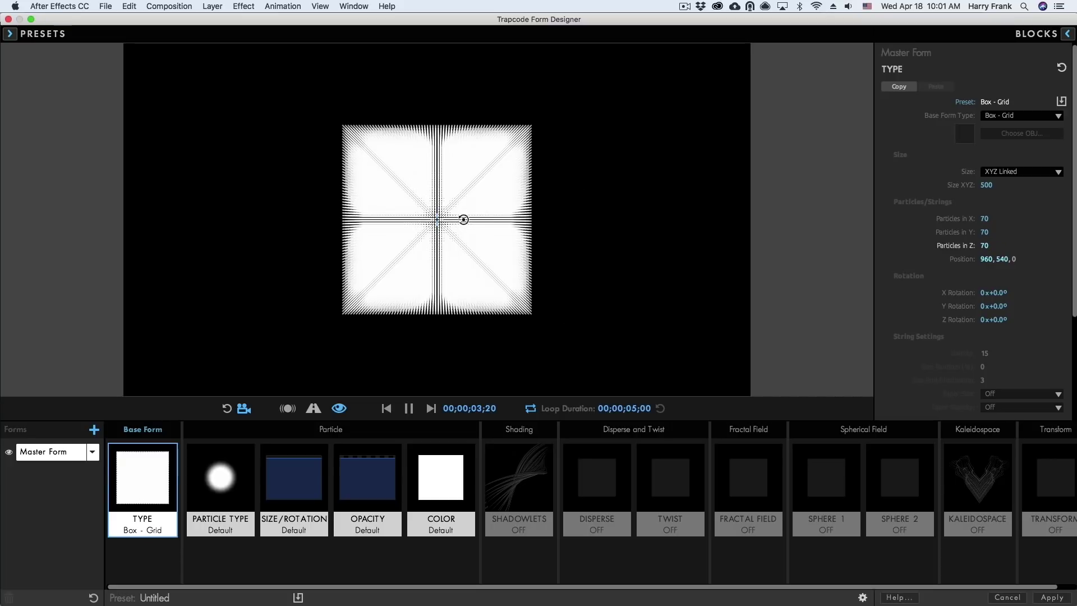
drag(412, 221, 435, 250)
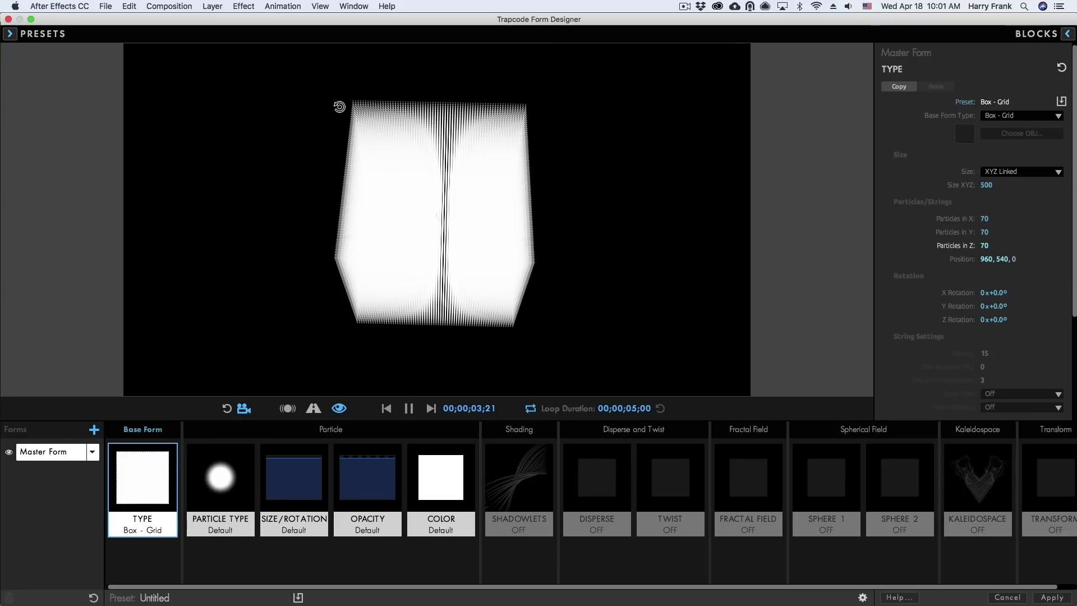
drag(539, 198, 351, 116)
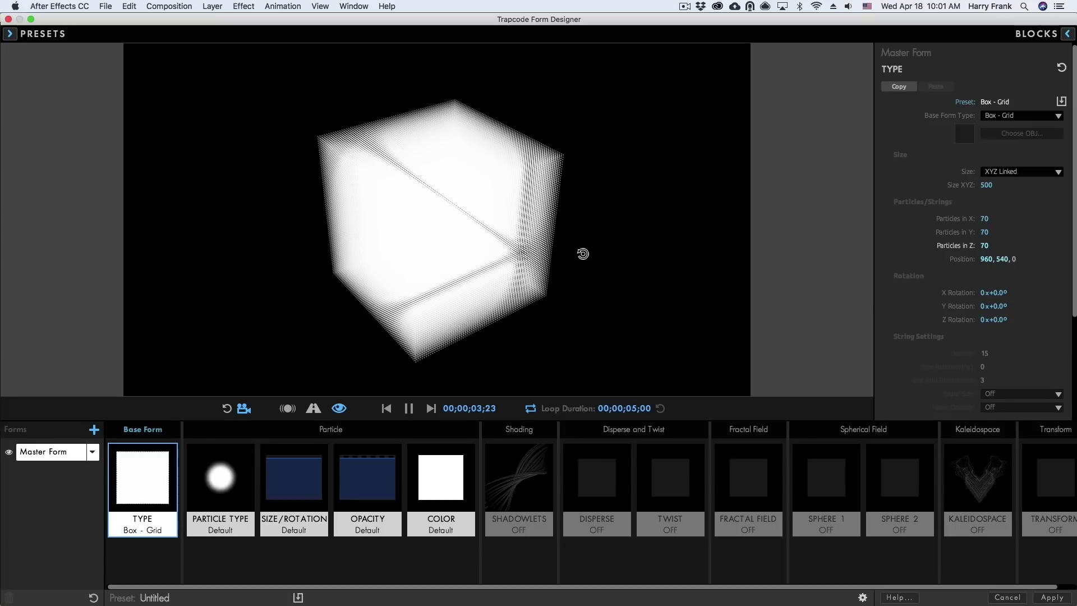
Review the GPU particle rendering options in the Designer's preferences without changing them.
click(864, 598)
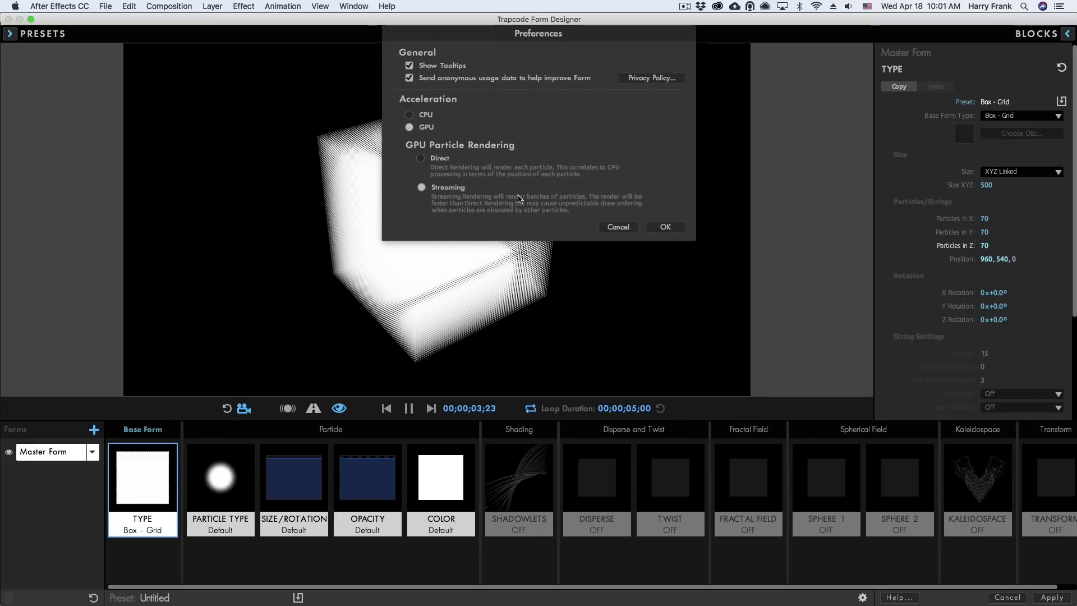
click(619, 227)
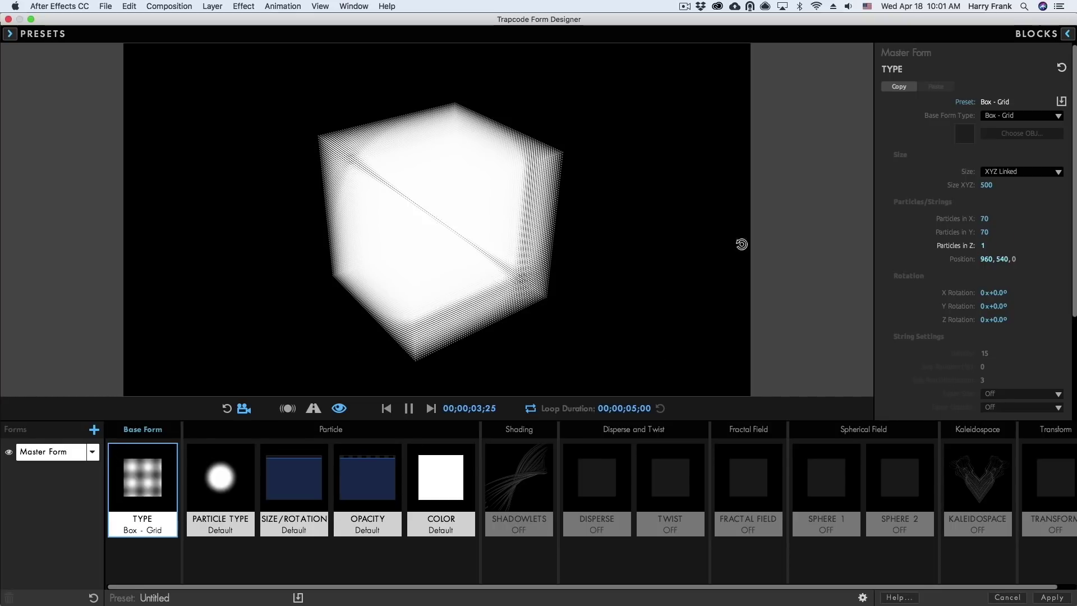
Set the box grid's particle counts to 32 in X, 32 in Y and 1 in Z.
click(985, 218)
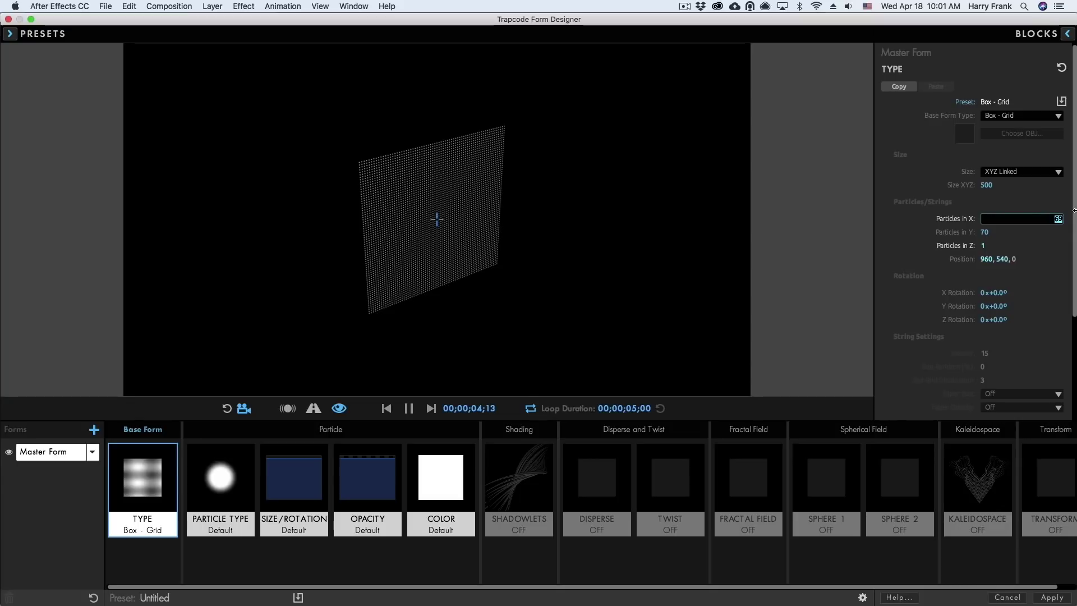
text(2)
key(Tab)
text(32)
key(Return)
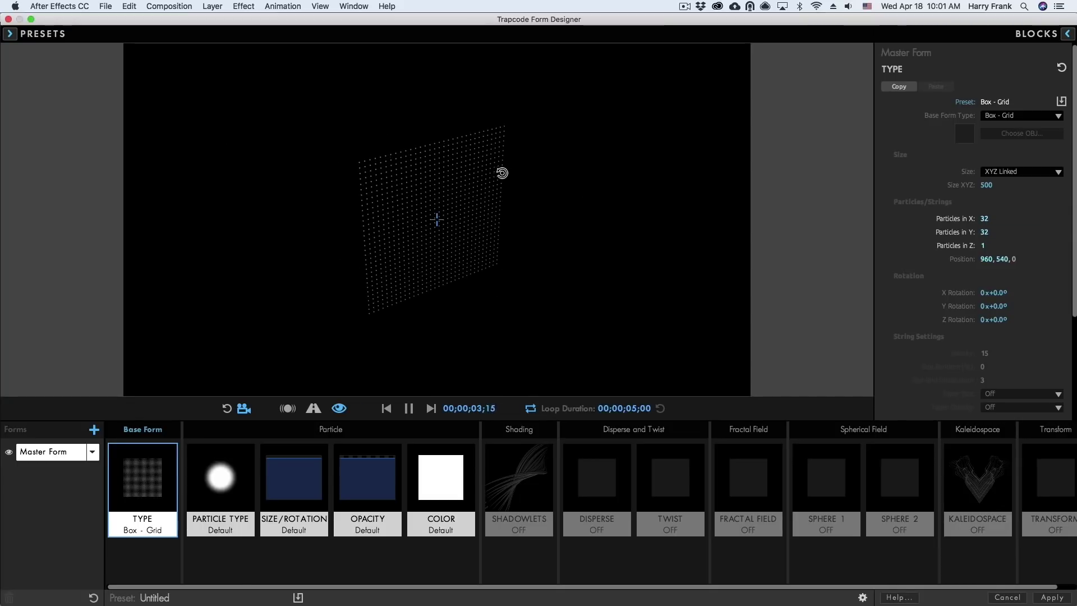
Change the particles to enlarged Sprite Colorize with the concentric-circle sprite and set their color to Over X.
click(221, 488)
click(1038, 115)
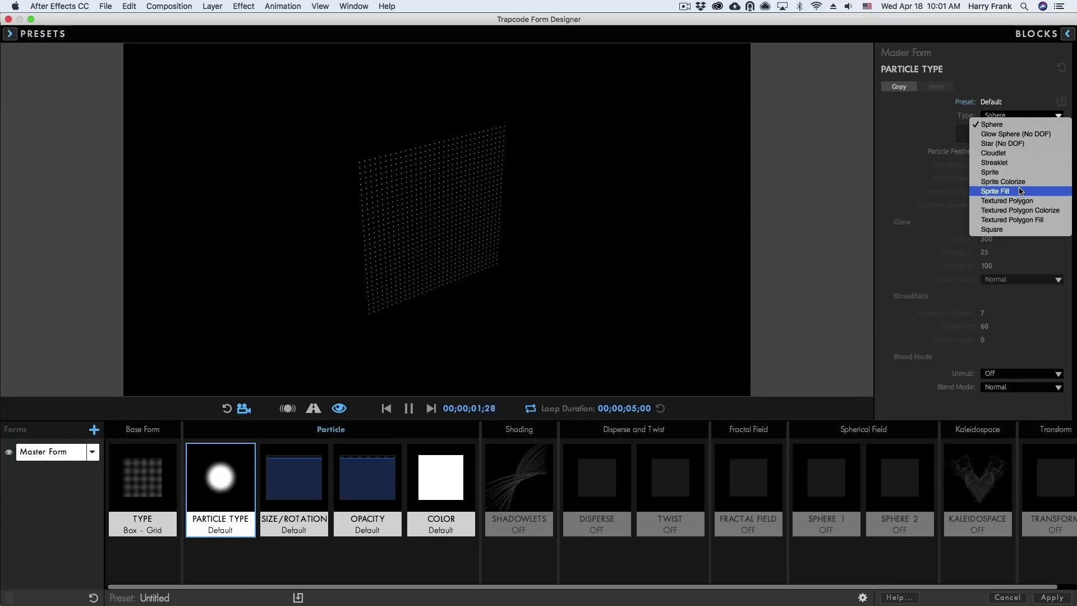
click(1010, 182)
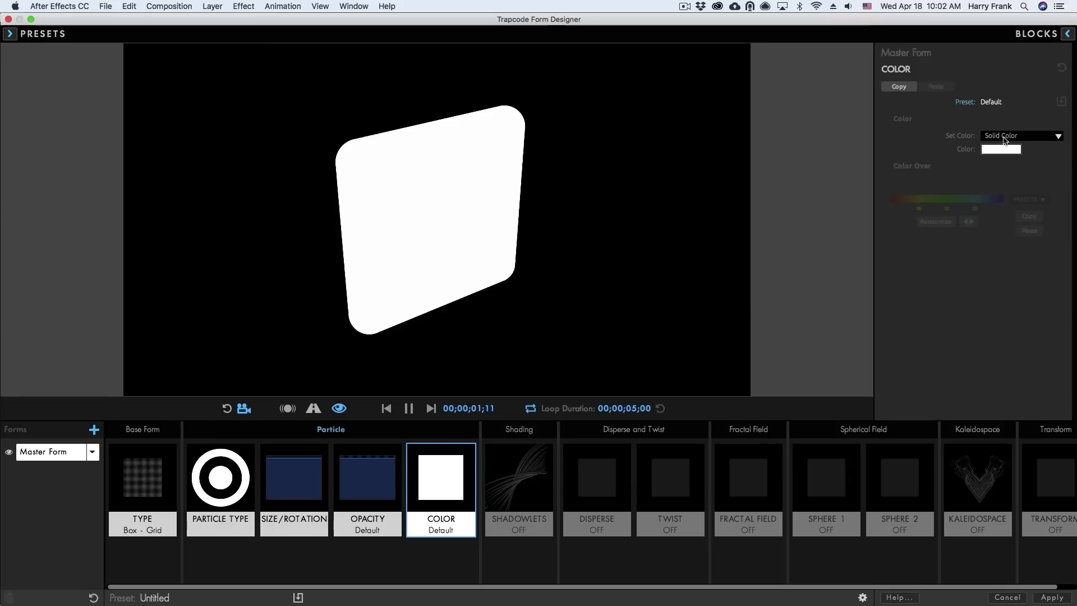
click(1016, 136)
click(1006, 154)
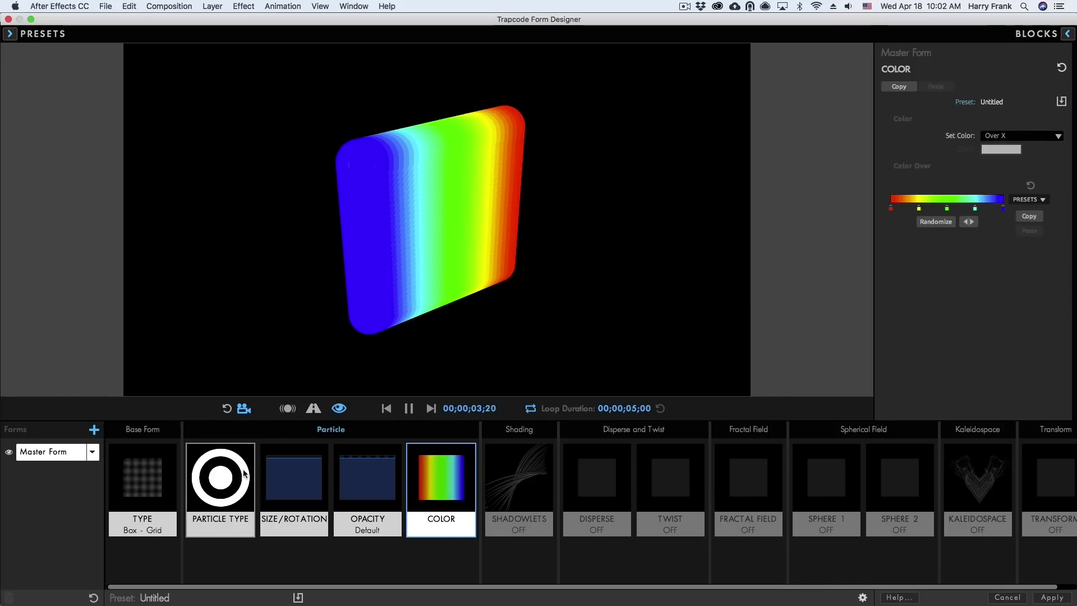
Enlarge the base form to a Size XYZ of 1050 and set Particles in X and Particles in Y to 16.
click(147, 475)
drag(988, 185, 1030, 186)
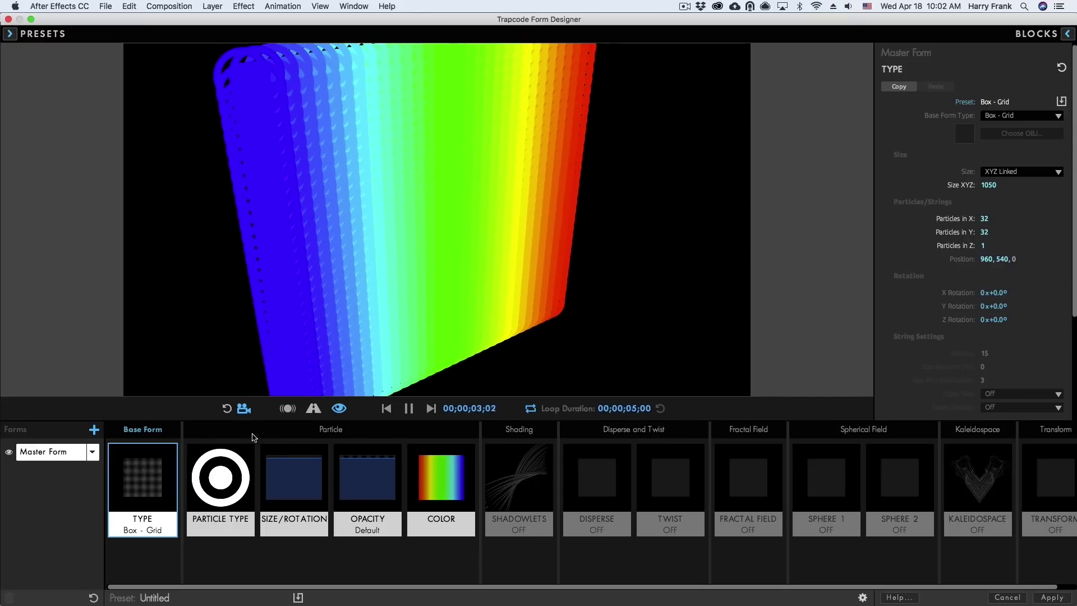
click(211, 468)
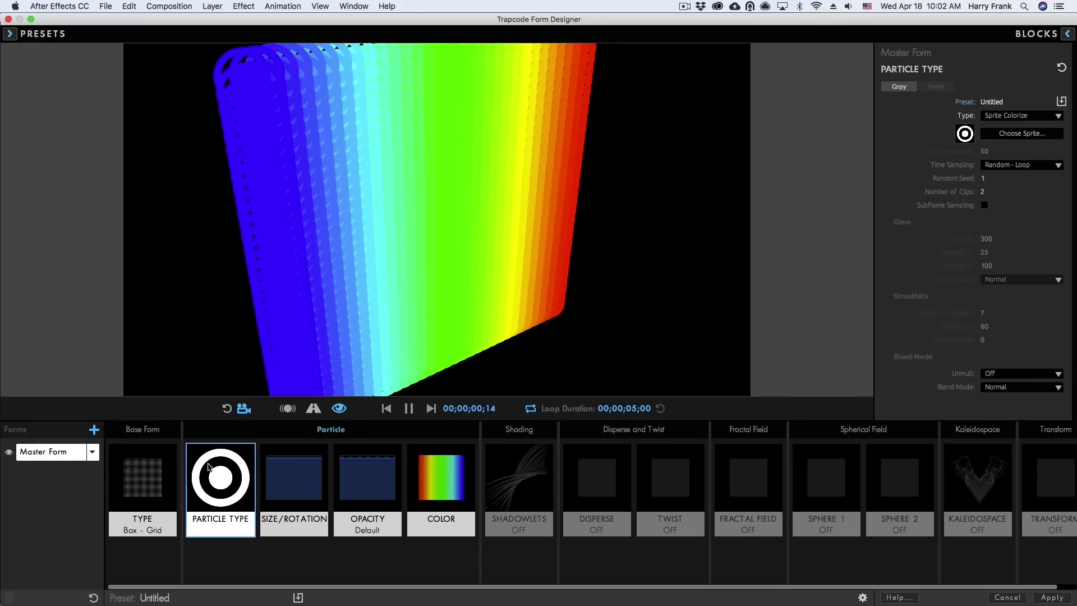
click(176, 467)
click(990, 220)
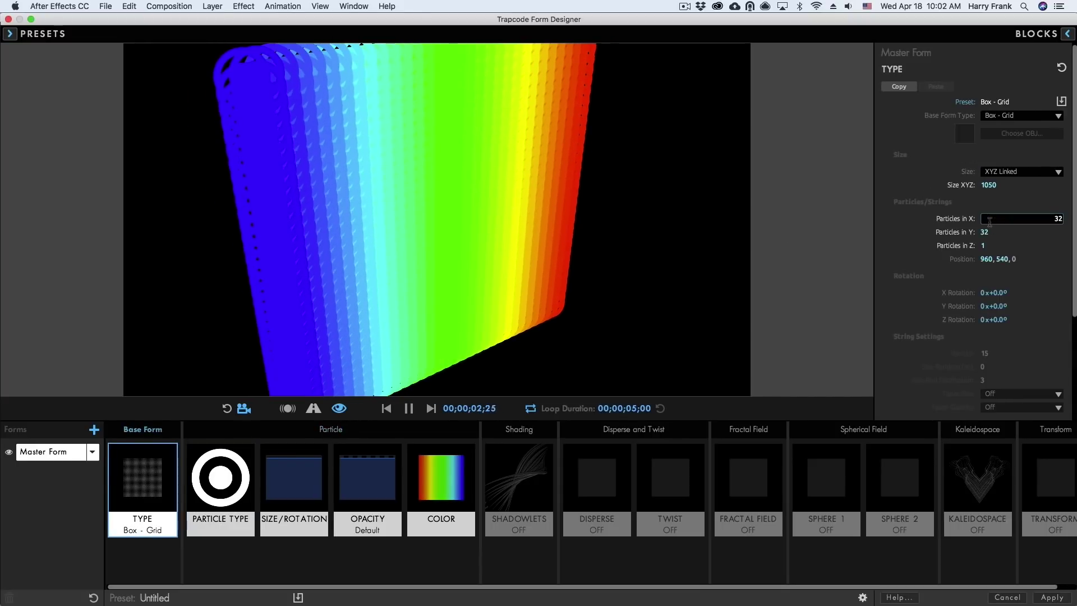
text(16)
key(Tab)
text(16)
key(Return)
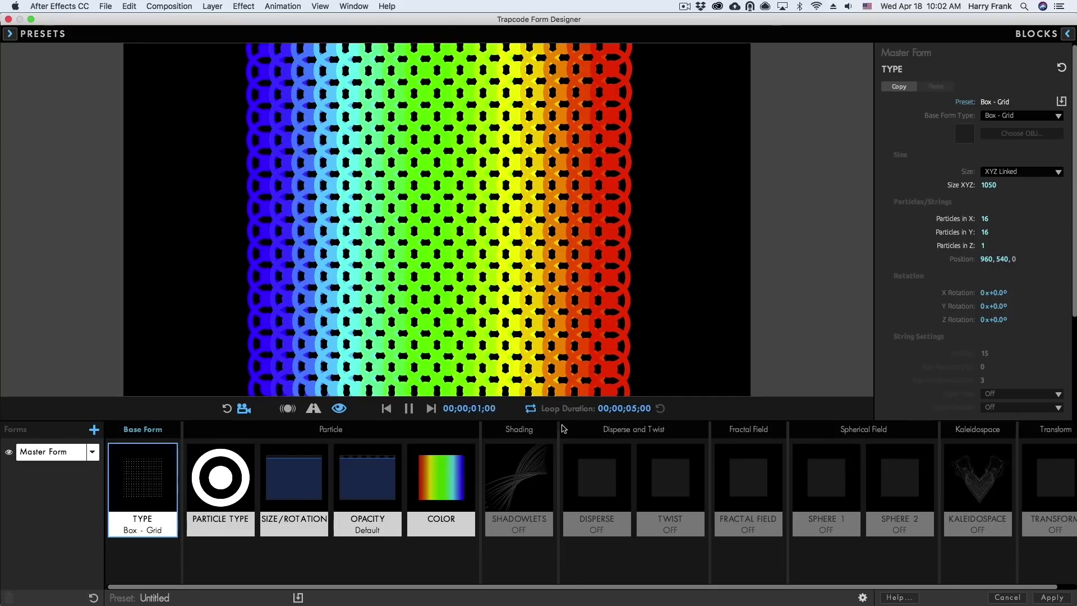
Add a Fractal Field to the master form with Affect Size at 121.
click(762, 486)
mouse_move(985, 121)
mouse_down()
mouse_move(998, 120)
mouse_move(988, 120)
mouse_up()
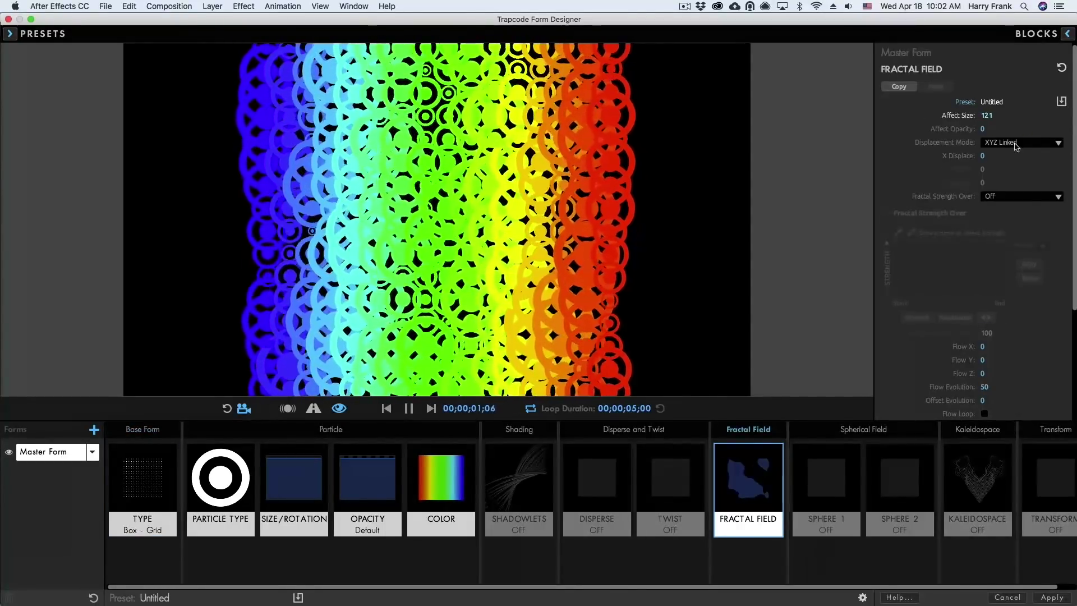
Enable Shadowlets on the master form with Opacity at 12 and Adjust Size at 77.
click(535, 467)
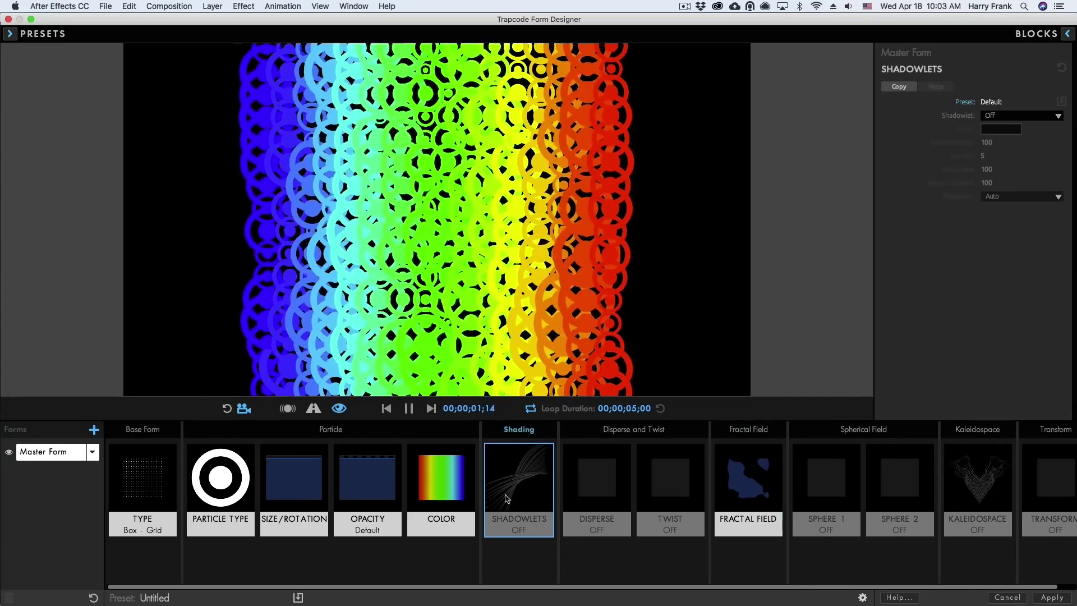
click(992, 120)
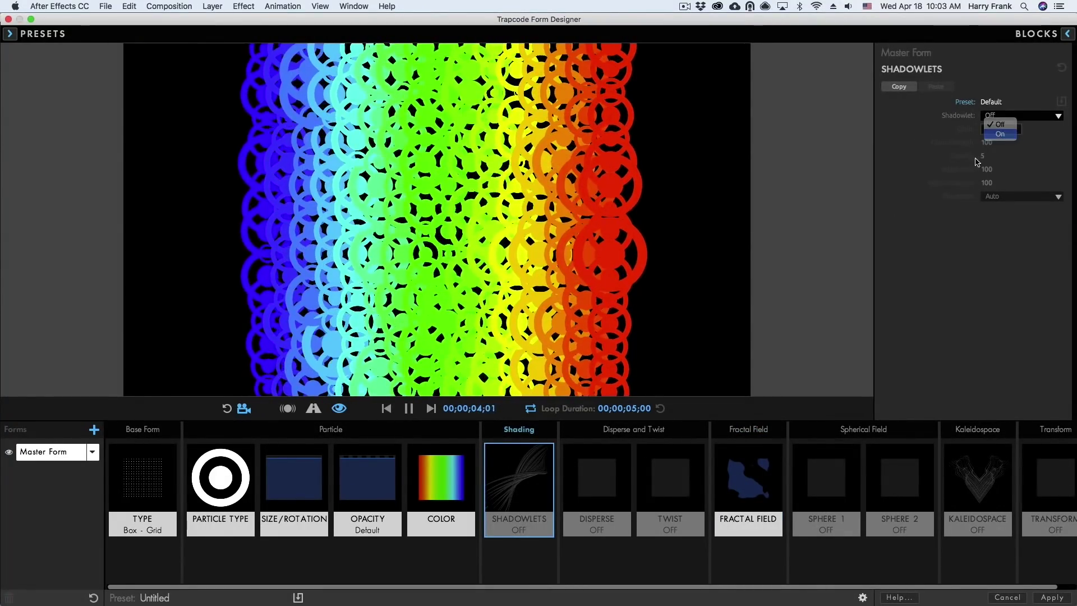
click(994, 133)
drag(985, 156, 954, 156)
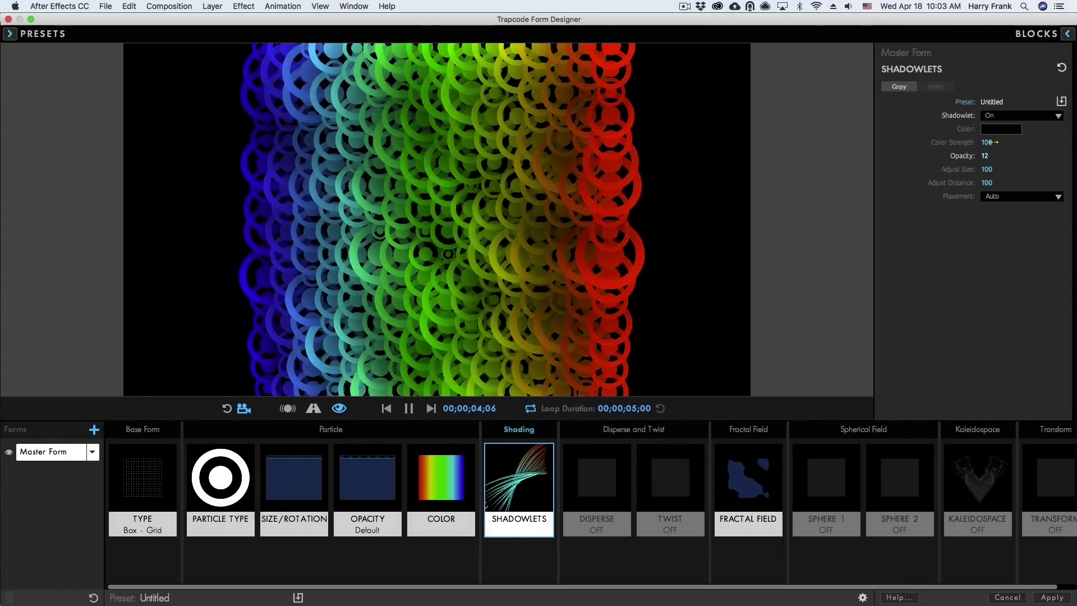
drag(960, 143, 1004, 143)
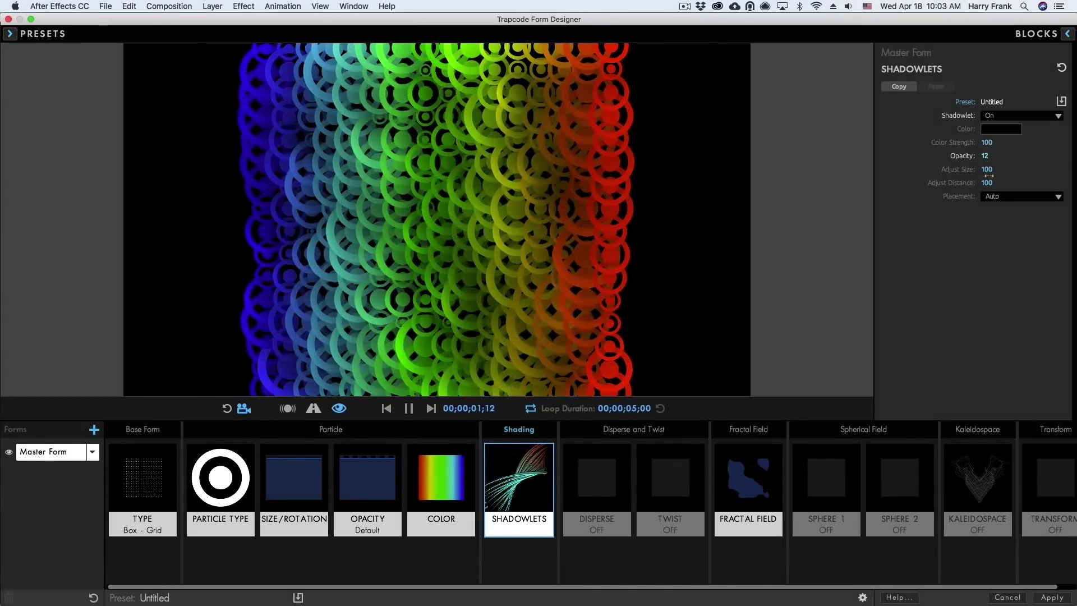
drag(960, 170, 942, 169)
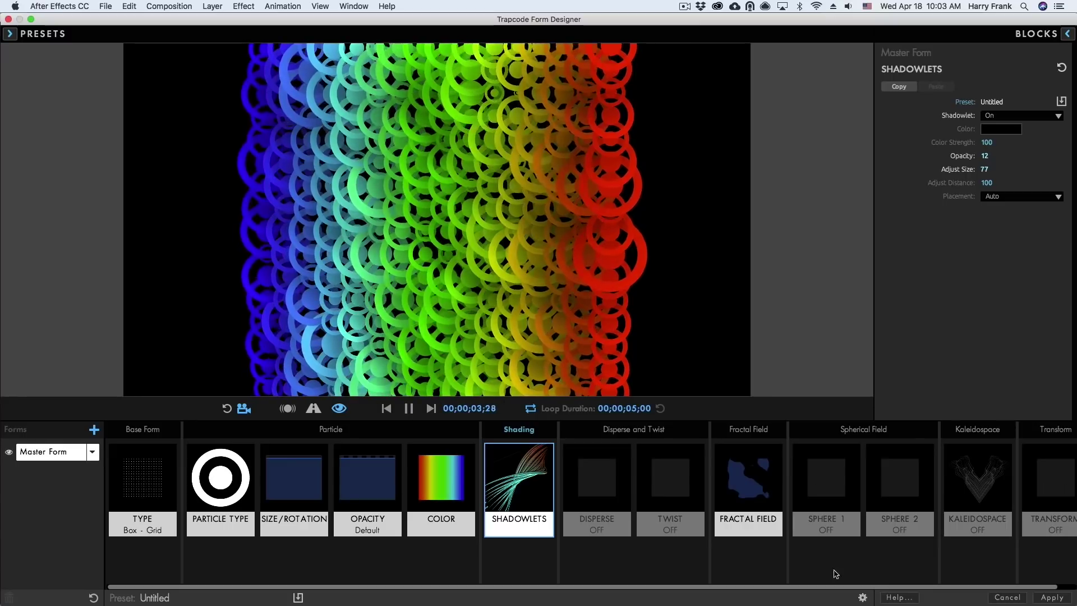
Switch the GPU particle rendering preference to Direct.
click(863, 597)
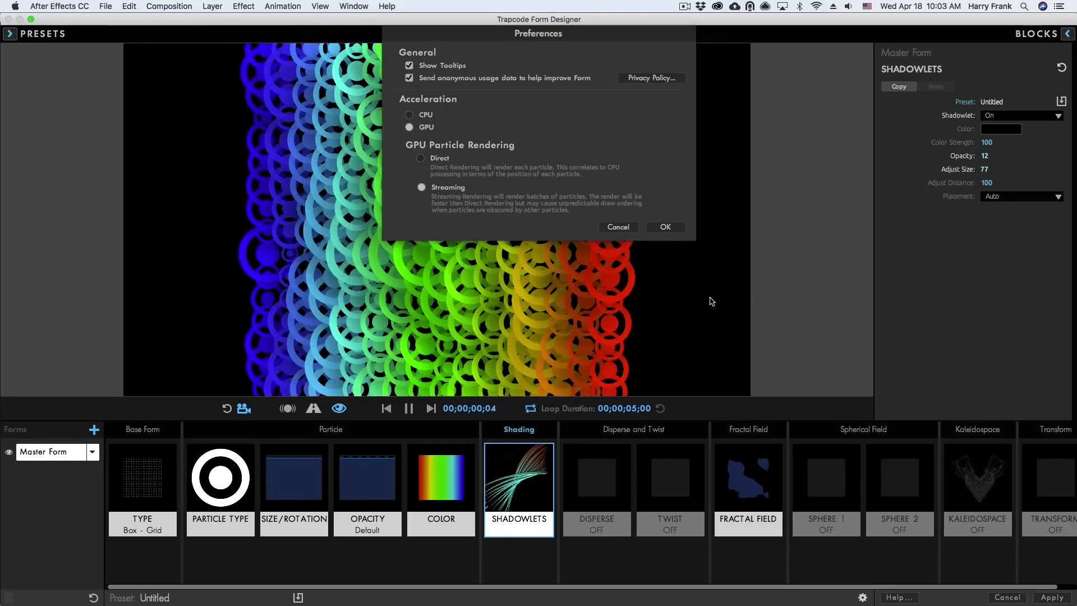
click(421, 158)
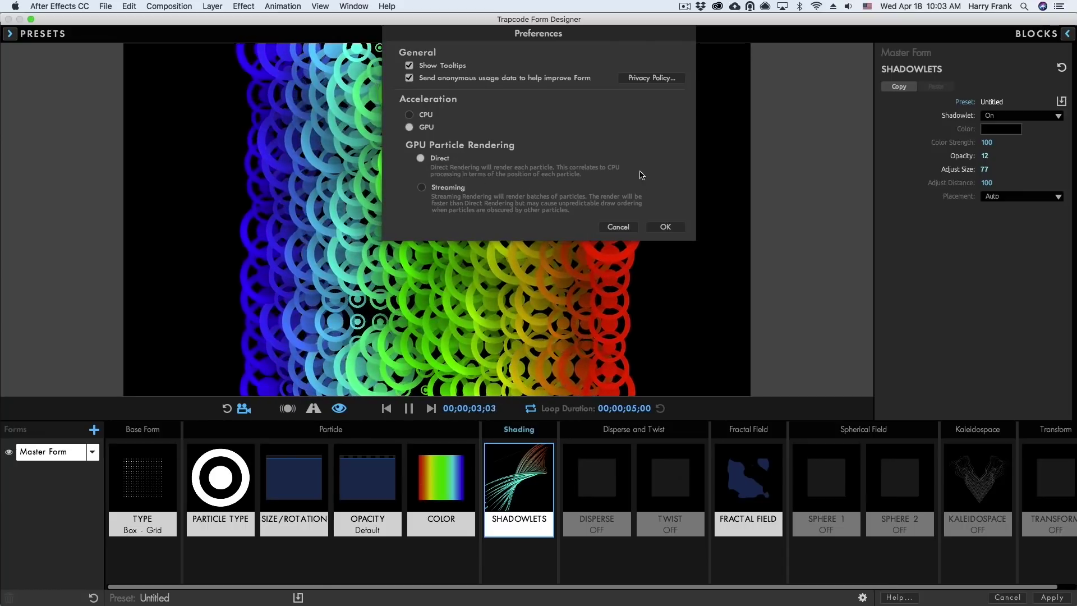
click(431, 115)
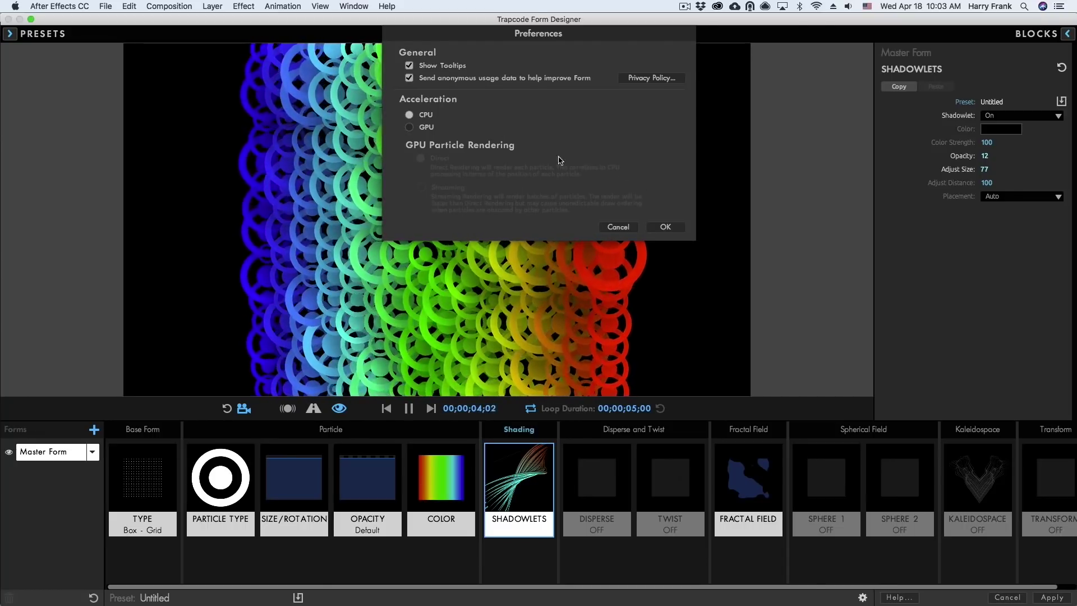
click(665, 227)
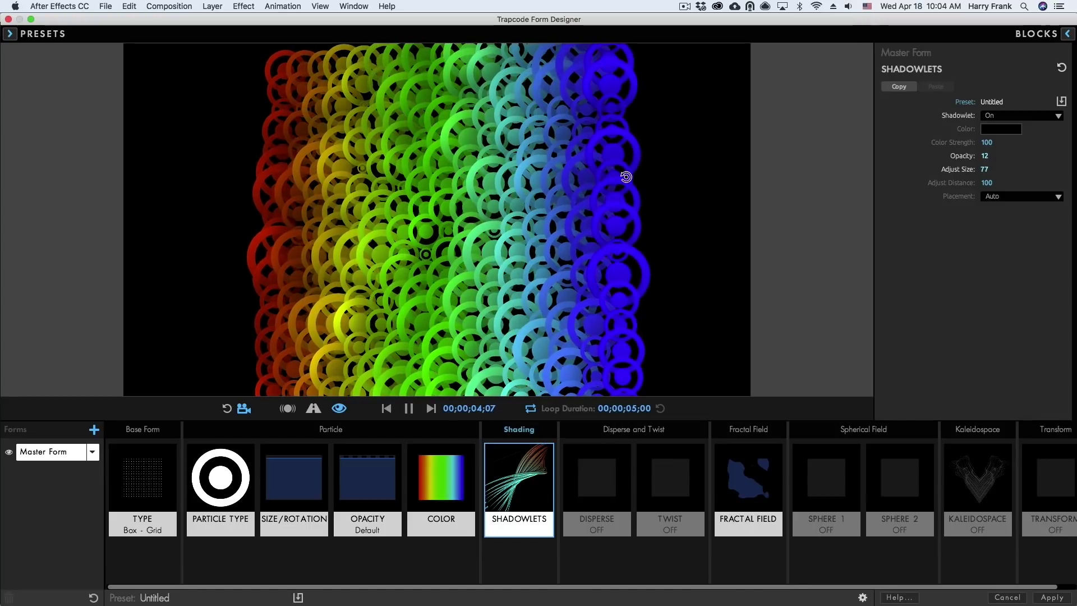
Set the GPU particle rendering preference to Streaming and apply the finished form setup to the layer.
click(863, 598)
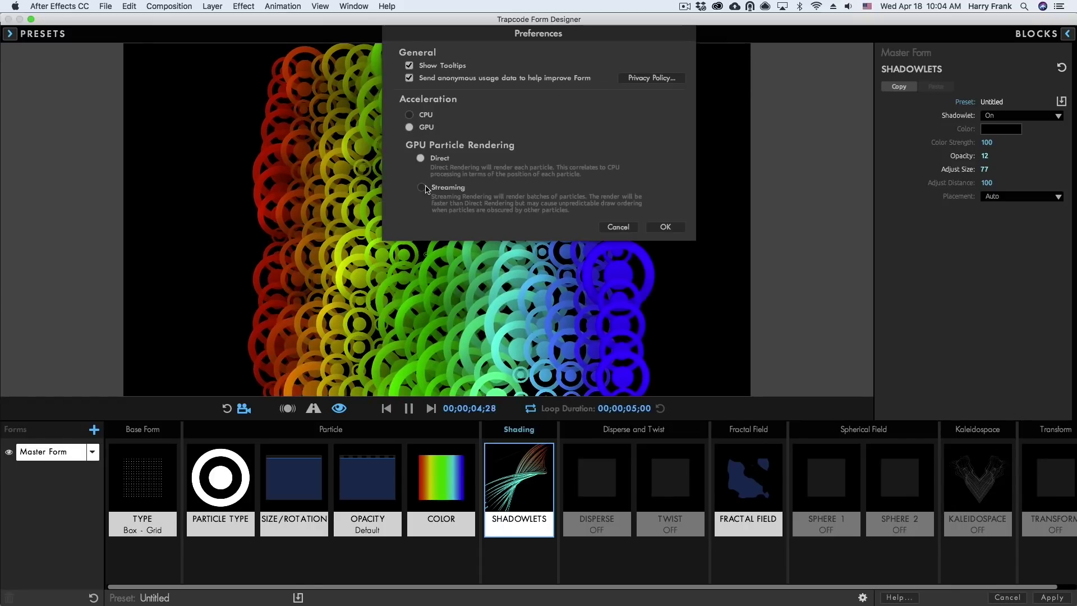
click(422, 187)
click(666, 227)
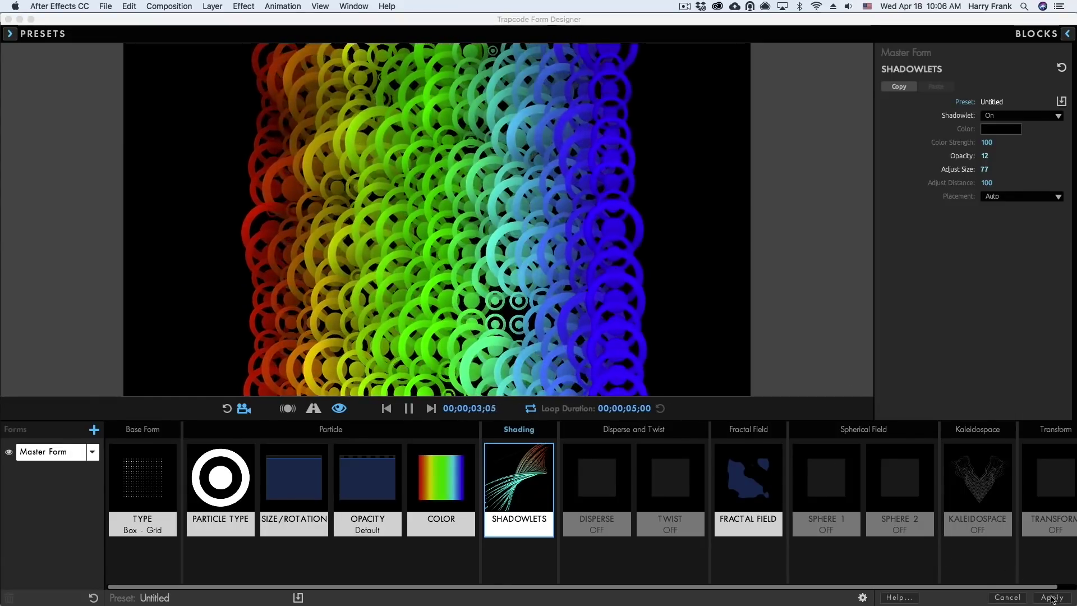
click(1051, 598)
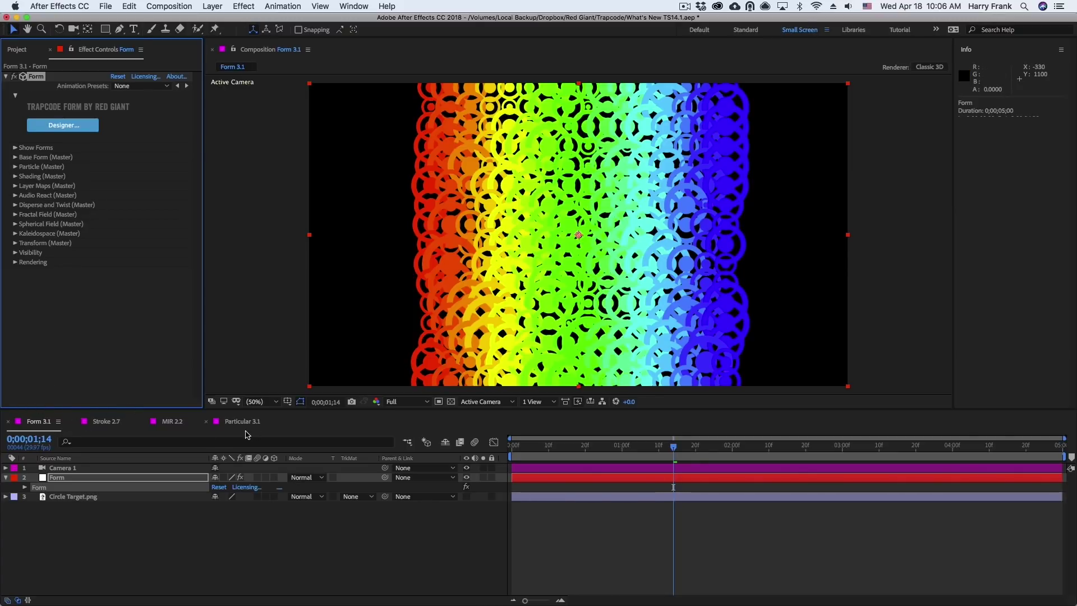
Open the Particular Designer from the Particular 3.1 composition and play the preview of the default particle system.
click(246, 423)
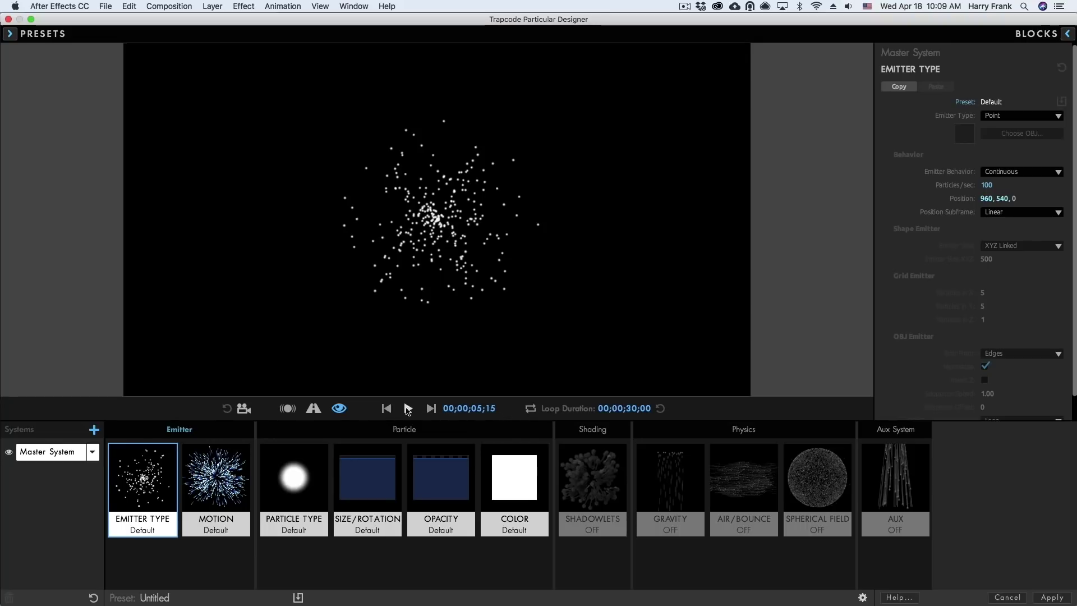
click(476, 405)
click(492, 409)
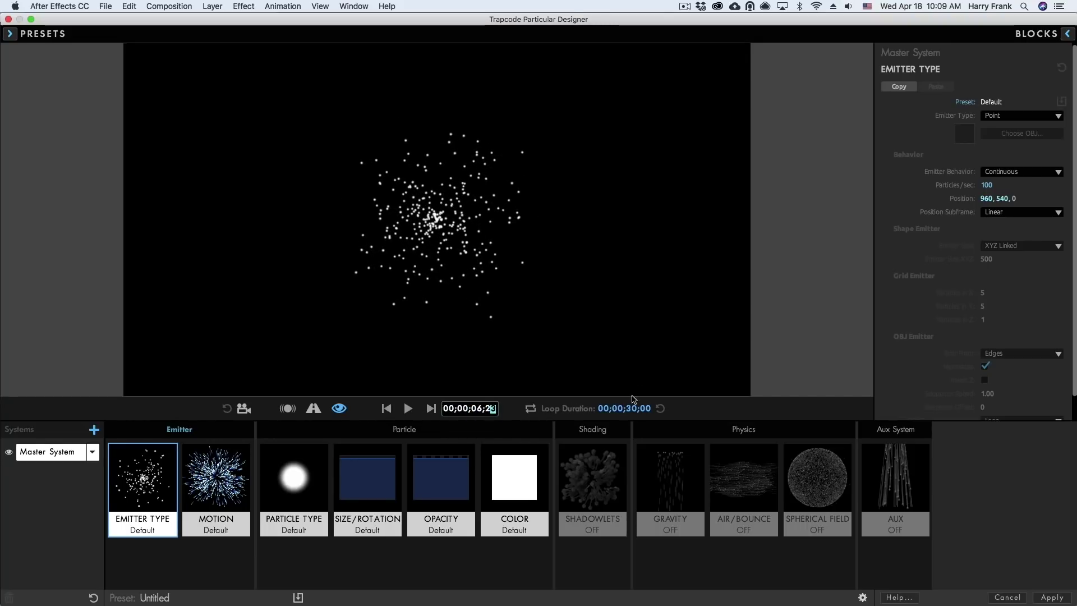
key(Return)
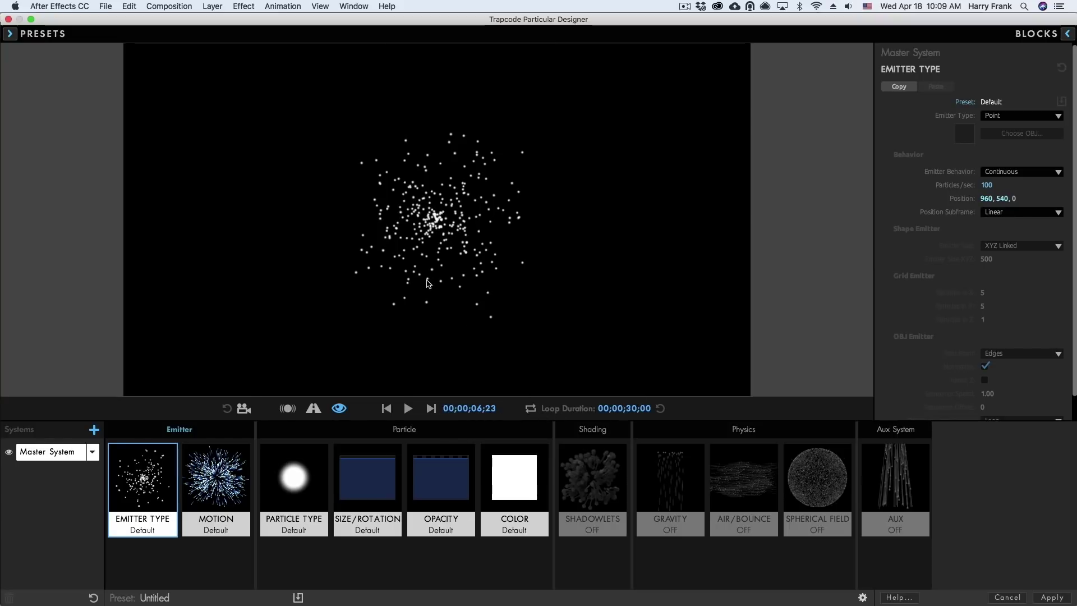
click(406, 409)
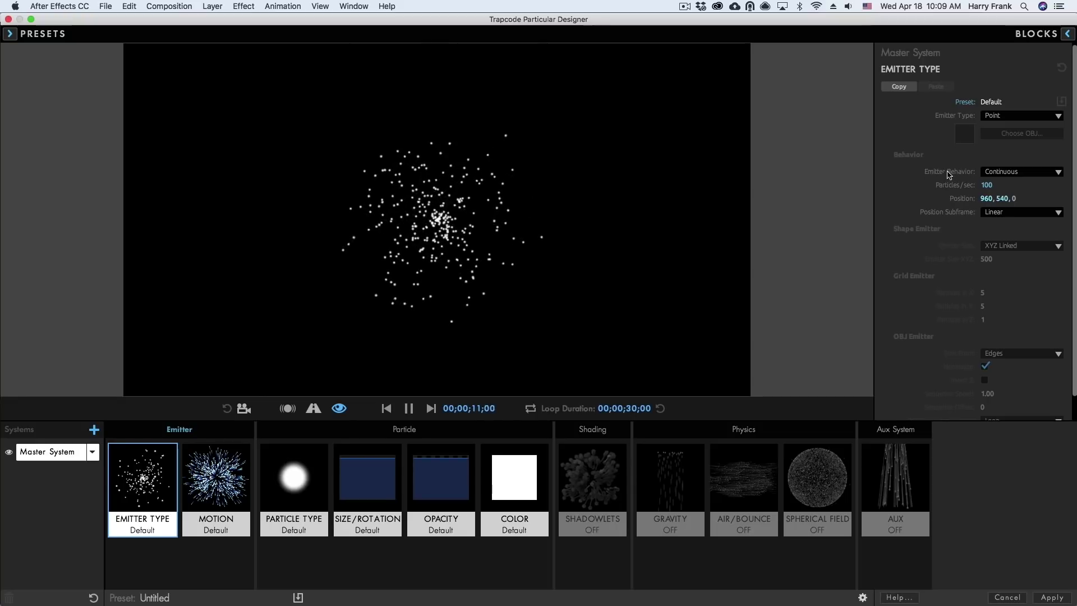
click(1002, 171)
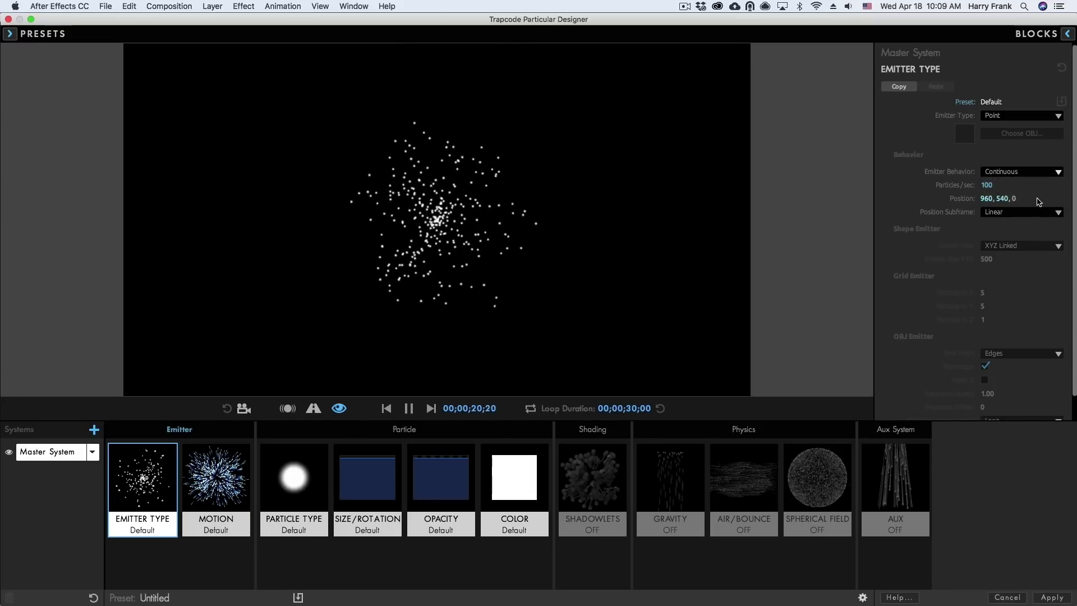
Set the Emitter Behavior to From Emitter Speed and sweep the emitter around the preview to generate particles.
click(1045, 201)
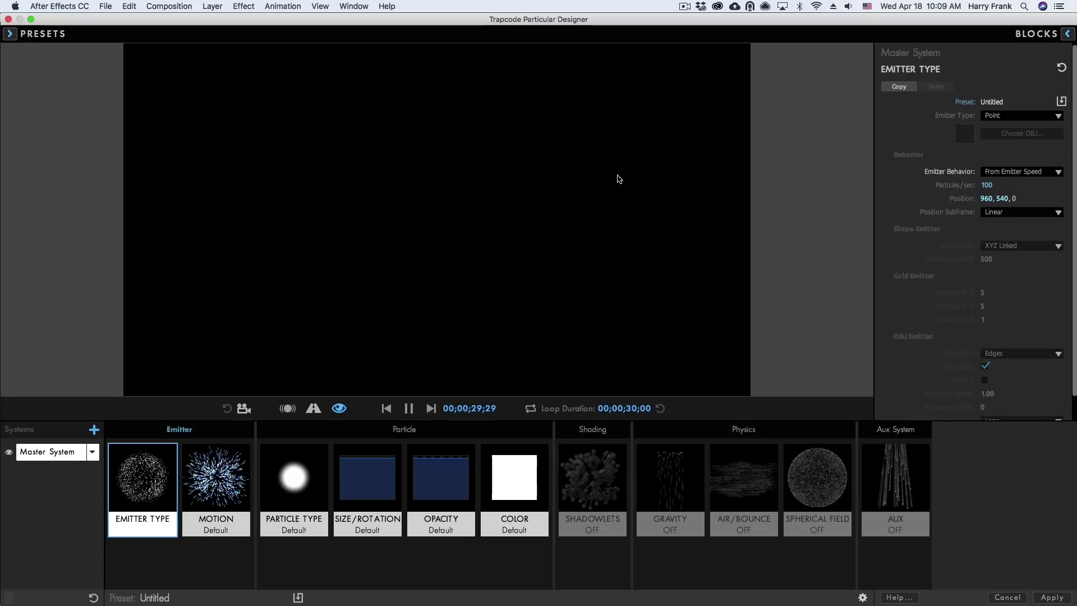
mouse_move(622, 113)
mouse_down()
mouse_move(505, 99)
mouse_move(418, 112)
mouse_move(345, 147)
mouse_move(286, 200)
mouse_move(279, 224)
mouse_move(406, 162)
mouse_up()
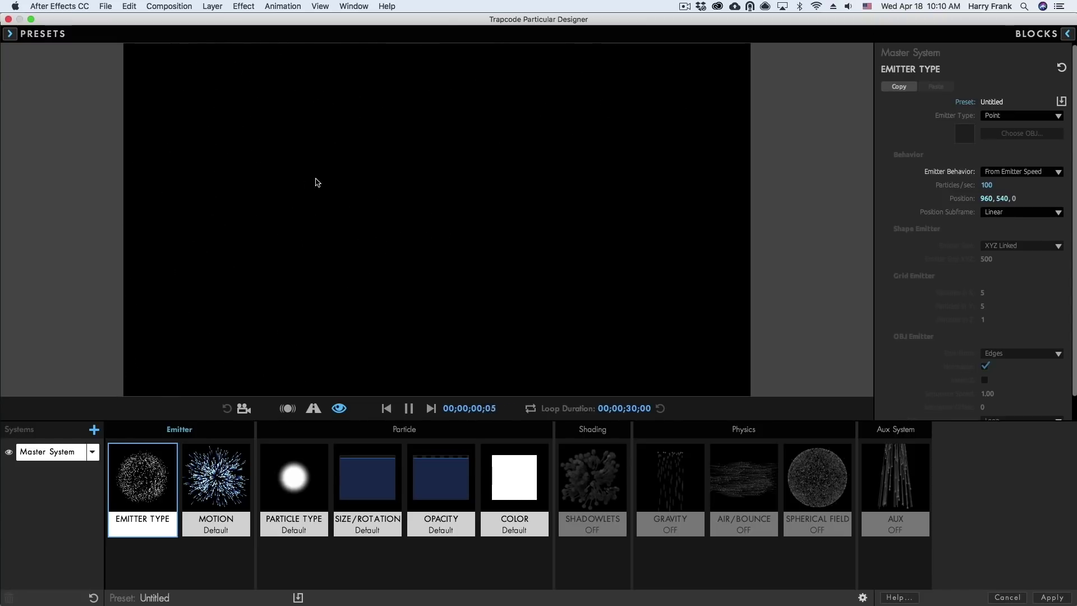
mouse_move(317, 182)
mouse_down()
mouse_move(390, 164)
mouse_move(361, 183)
mouse_move(358, 210)
mouse_move(330, 230)
mouse_move(299, 232)
mouse_move(306, 218)
mouse_move(401, 249)
mouse_move(508, 231)
mouse_move(532, 195)
mouse_move(465, 217)
mouse_move(439, 256)
mouse_move(393, 287)
mouse_move(362, 264)
mouse_move(391, 250)
mouse_move(451, 267)
mouse_move(533, 255)
mouse_move(577, 223)
mouse_move(534, 65)
mouse_up()
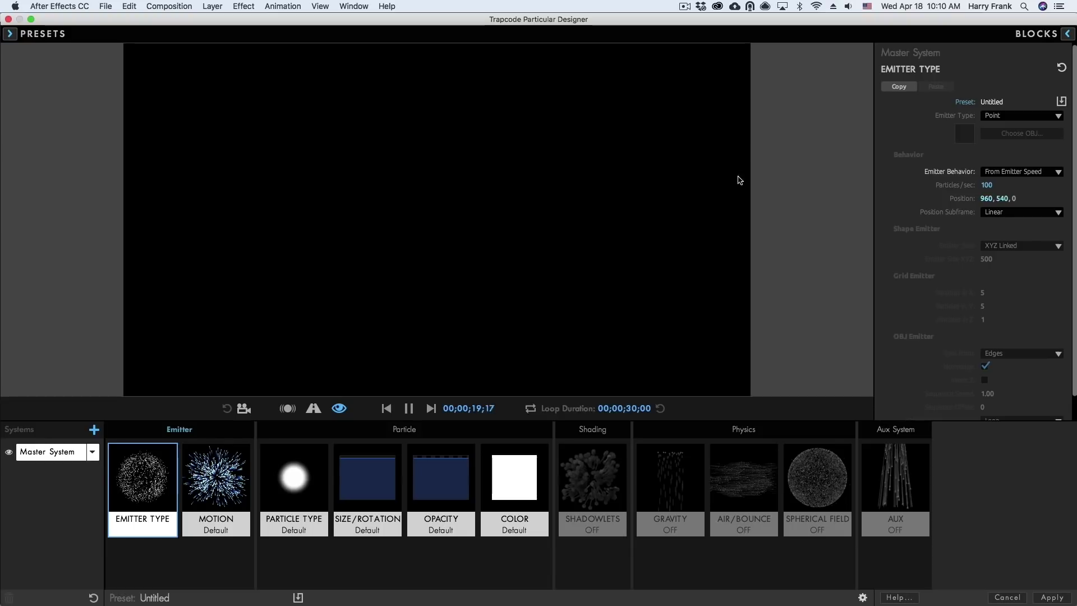
mouse_move(503, 153)
mouse_down()
mouse_move(396, 243)
mouse_move(248, 260)
mouse_move(433, 312)
mouse_move(434, 274)
mouse_up()
mouse_move(356, 244)
mouse_down()
mouse_move(385, 232)
mouse_move(437, 264)
mouse_move(490, 277)
mouse_move(600, 238)
mouse_move(548, 249)
mouse_up()
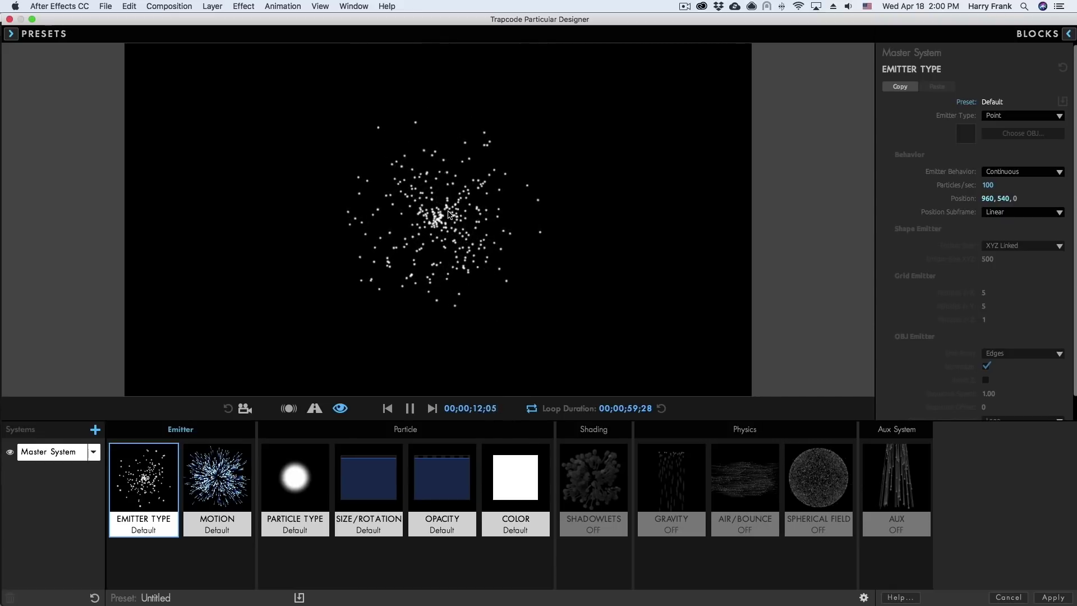
Apply the Basic Glow Spheres single-system preset and duplicate the master system as System 2.
click(17, 33)
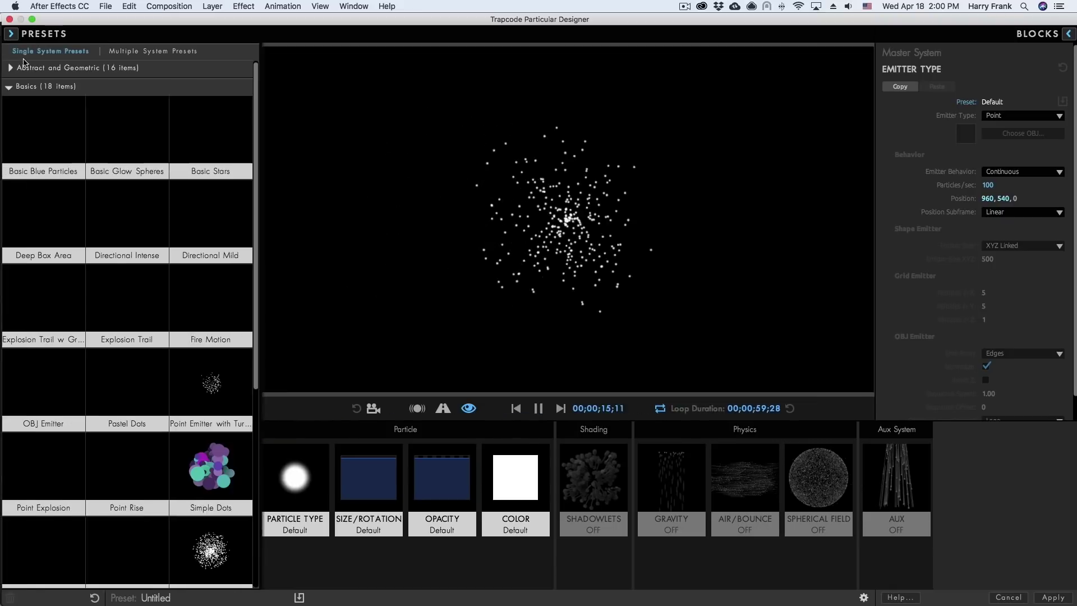
click(127, 125)
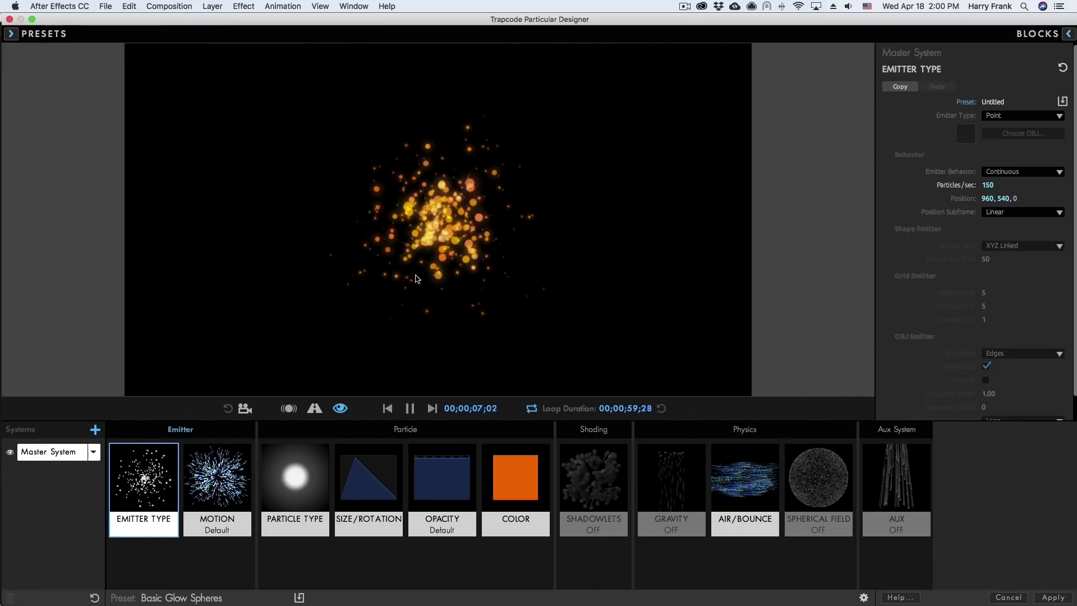
click(100, 457)
click(110, 480)
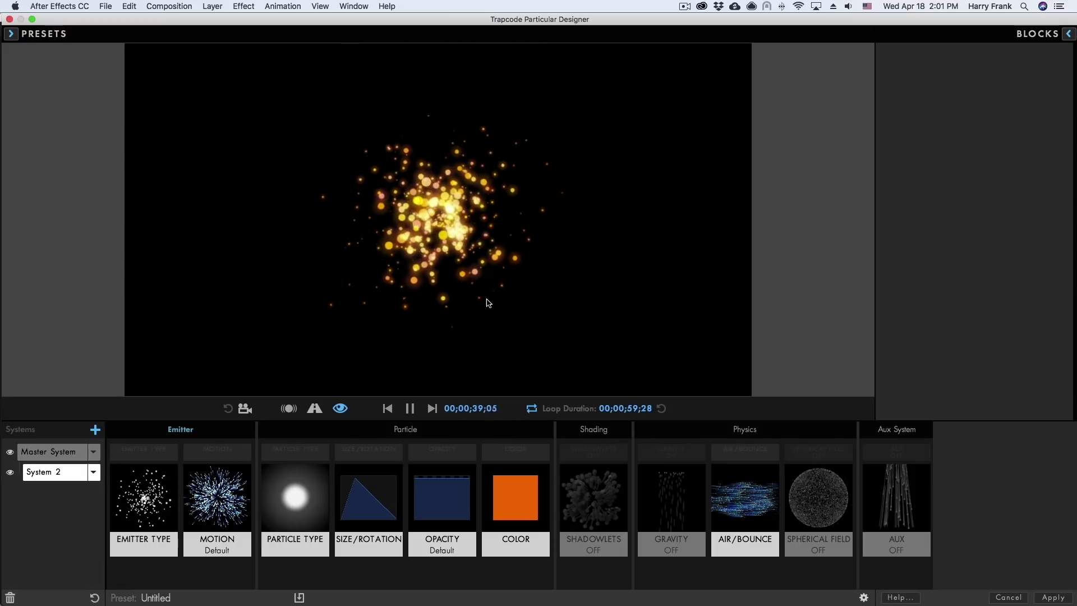
Set the particle Size of System 2 to 2.
click(368, 495)
click(1004, 135)
text(2)
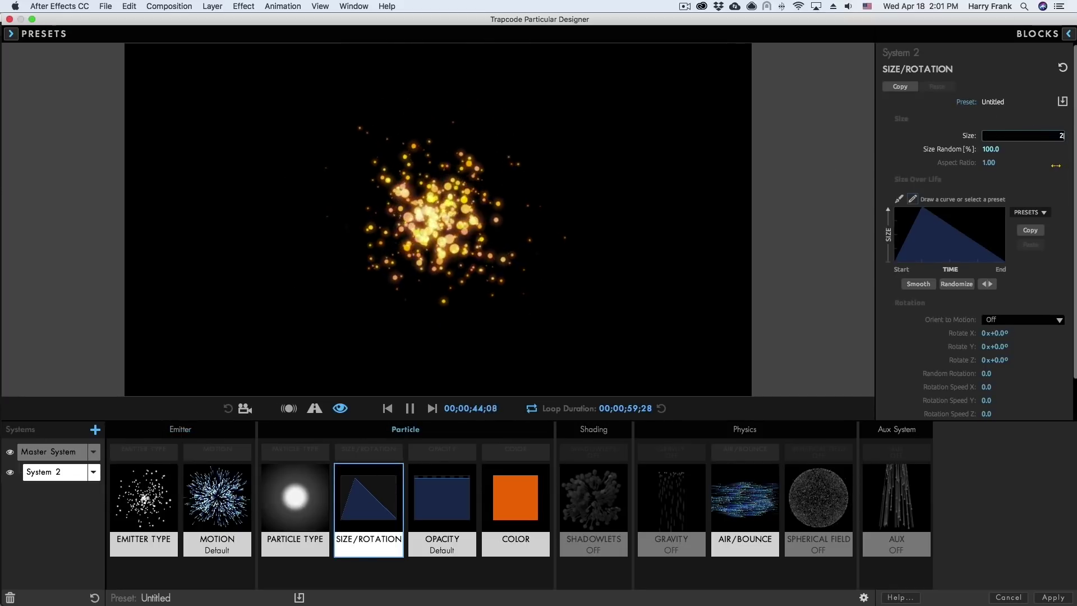
Set Particles/sec to 1460 for System 2 and to 178 for the master system.
click(144, 497)
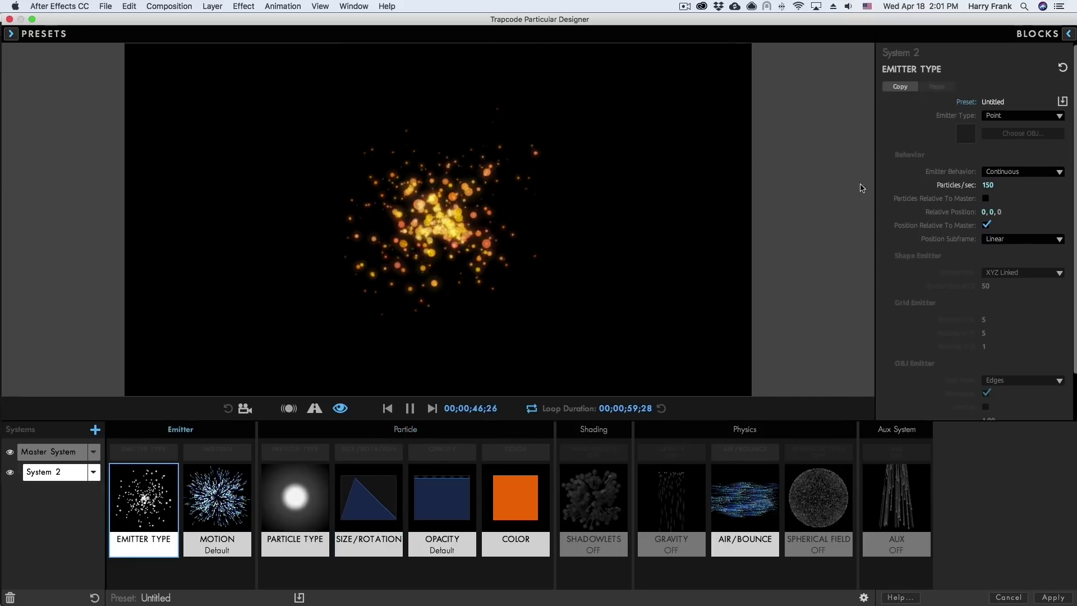
click(989, 185)
text(1460)
key(Return)
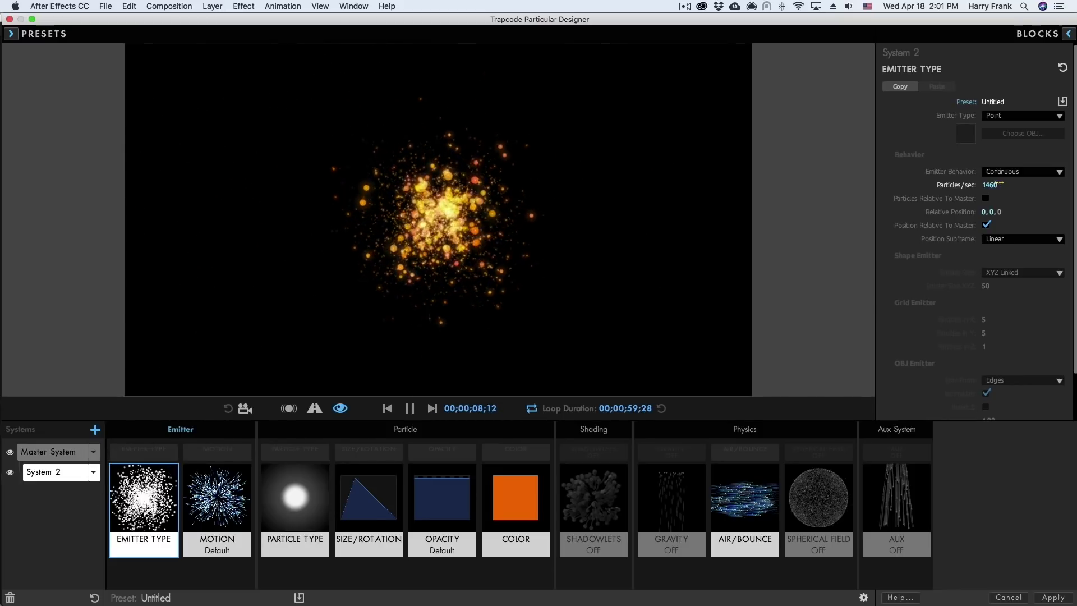
click(160, 453)
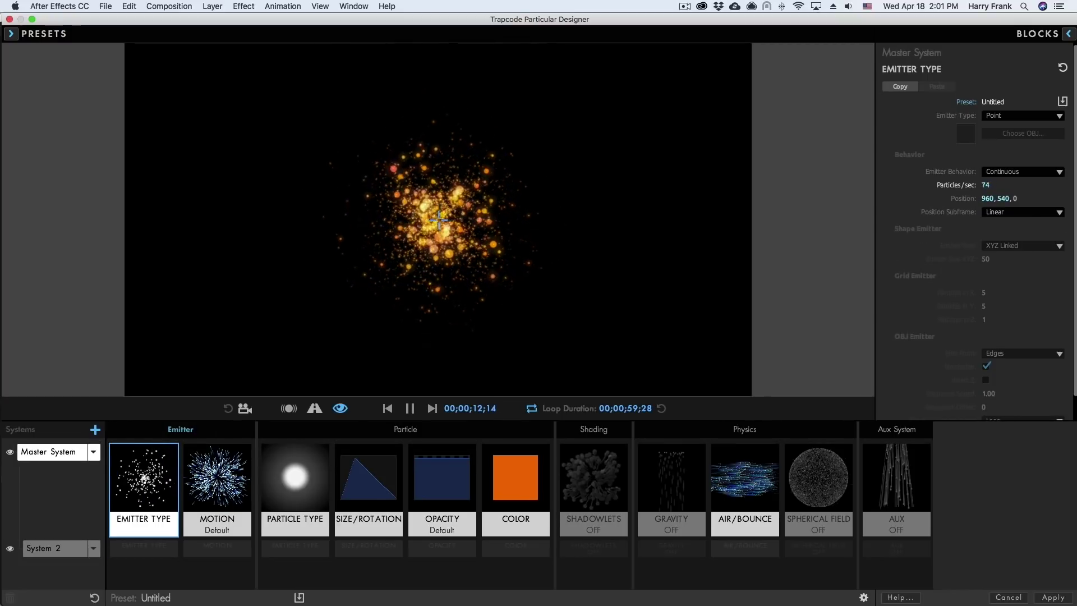
drag(932, 192, 942, 192)
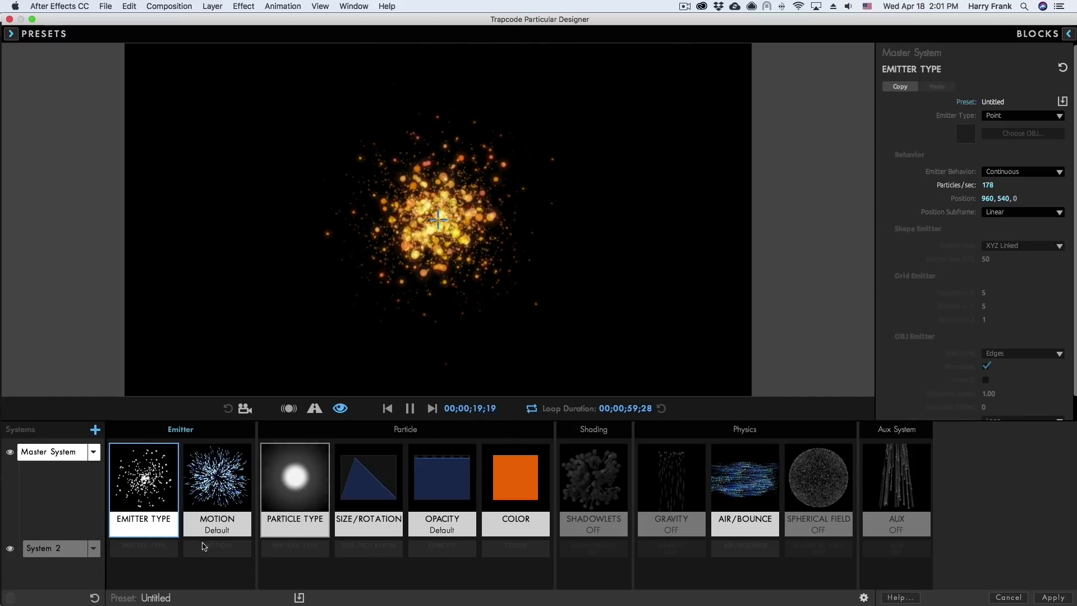
Enable Particles Relative To Master for System 2 and test it by varying the master system's Particles/sec, including a drop to 15.
click(140, 549)
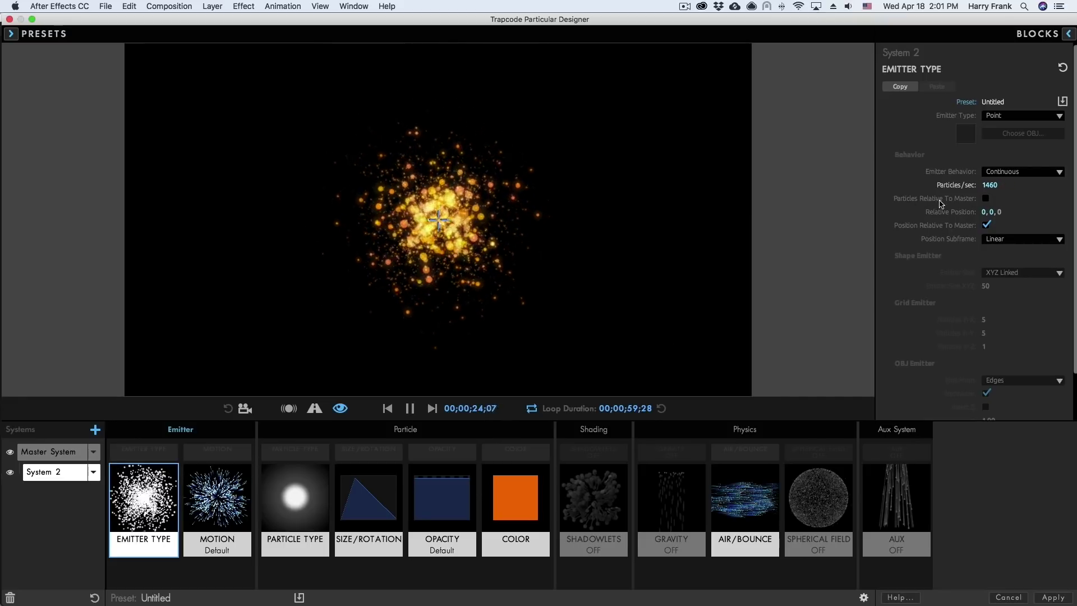
click(986, 199)
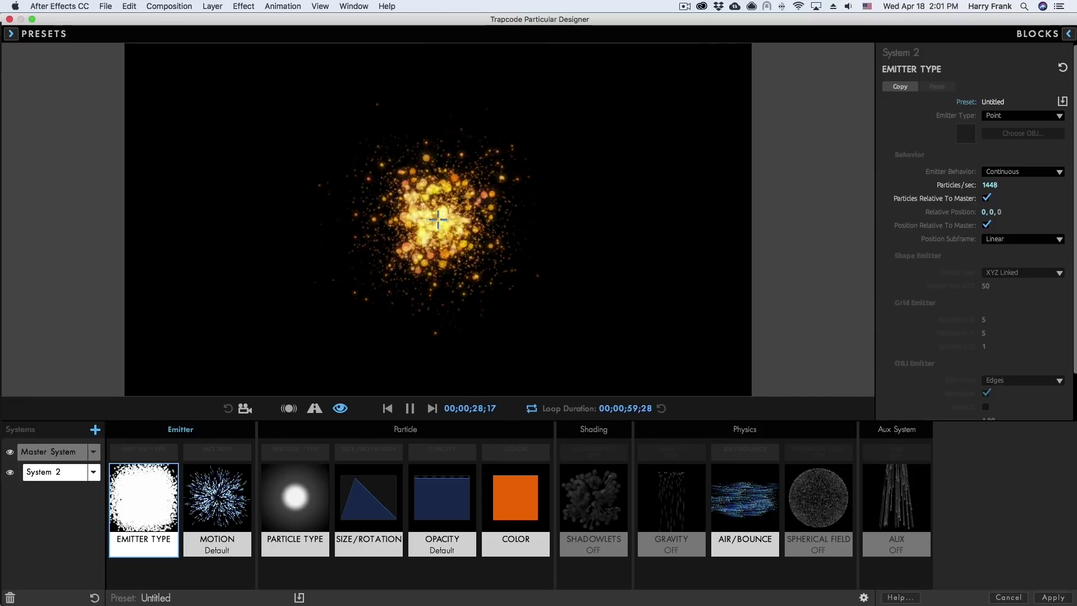
mouse_move(989, 184)
mouse_down()
mouse_move(970, 184)
mouse_move(1004, 184)
mouse_move(992, 185)
mouse_up()
click(158, 456)
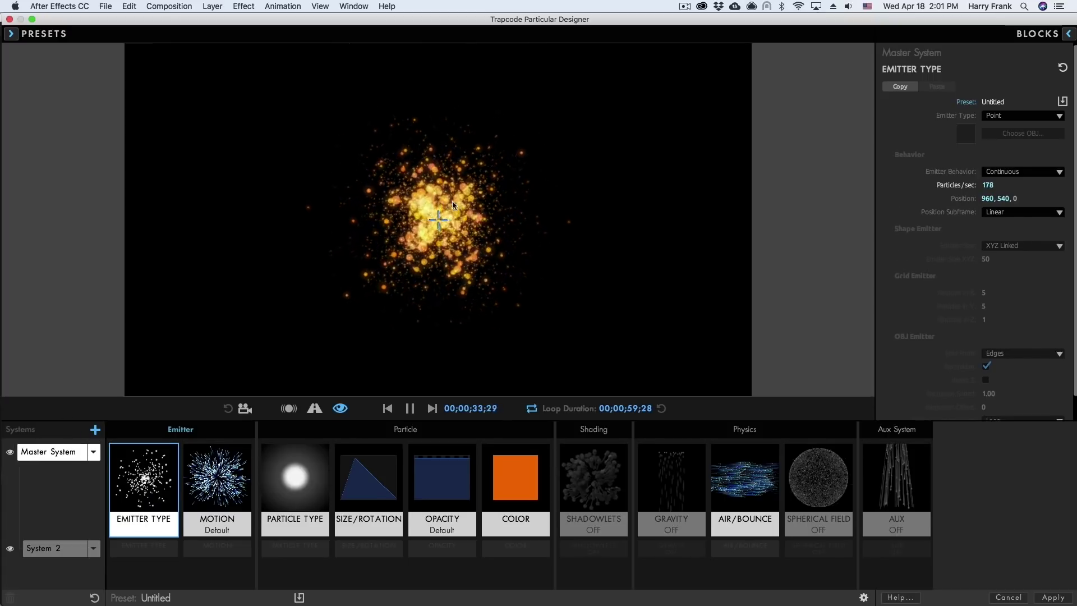
mouse_move(986, 185)
mouse_down()
mouse_move(968, 184)
mouse_move(992, 185)
mouse_up()
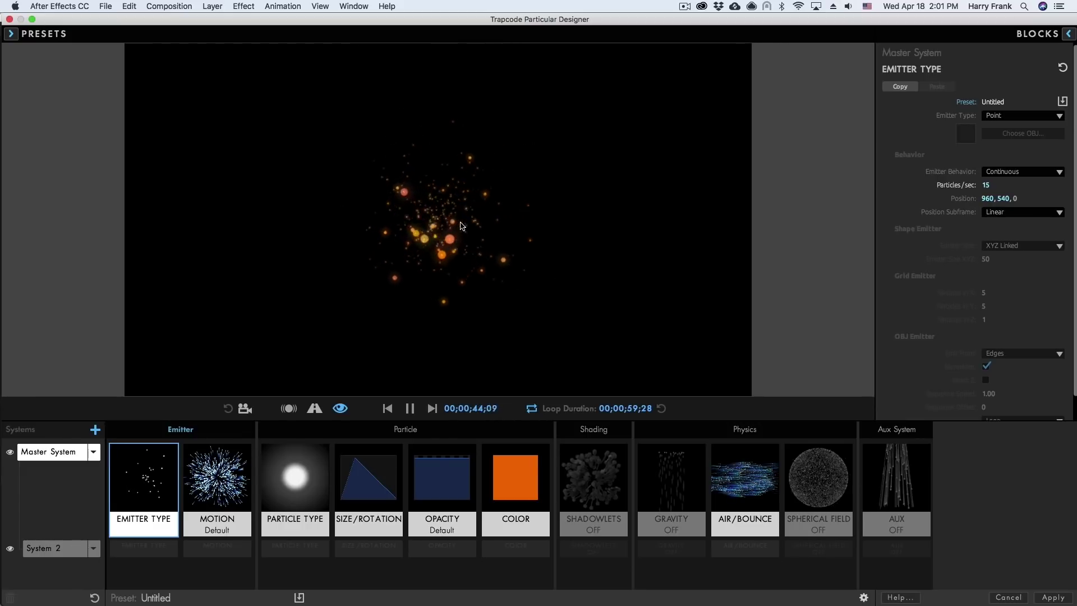
drag(952, 188, 996, 188)
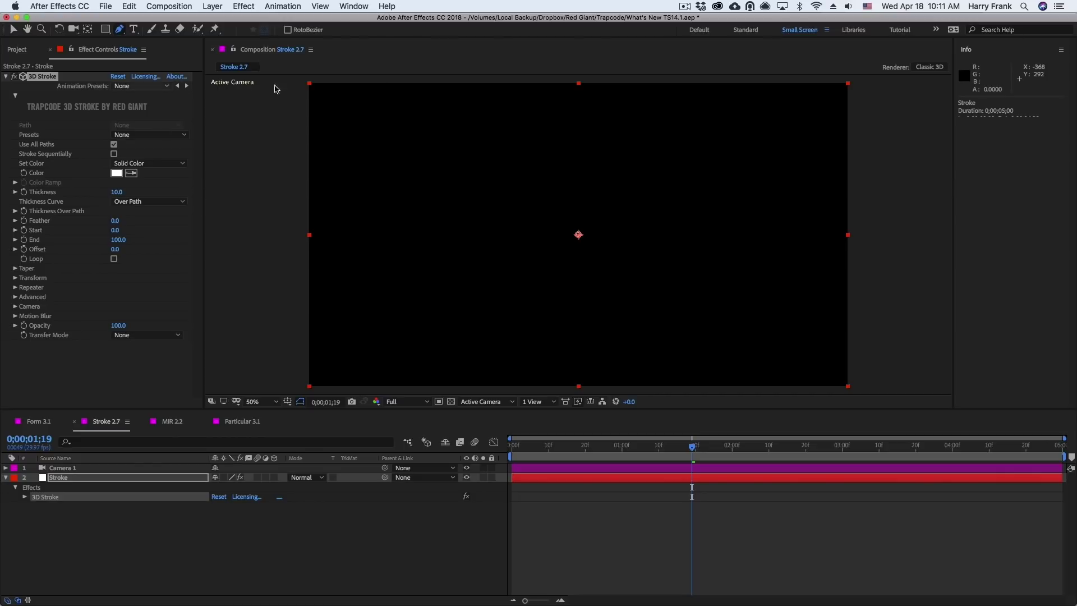
Draw a curved open three-point mask path on the Stroke layer with the Pen tool and adjust its points and handles.
drag(387, 219, 414, 189)
mouse_move(662, 144)
mouse_down()
mouse_move(685, 258)
mouse_move(768, 258)
mouse_up()
drag(559, 324, 712, 335)
key(v)
drag(560, 324, 686, 340)
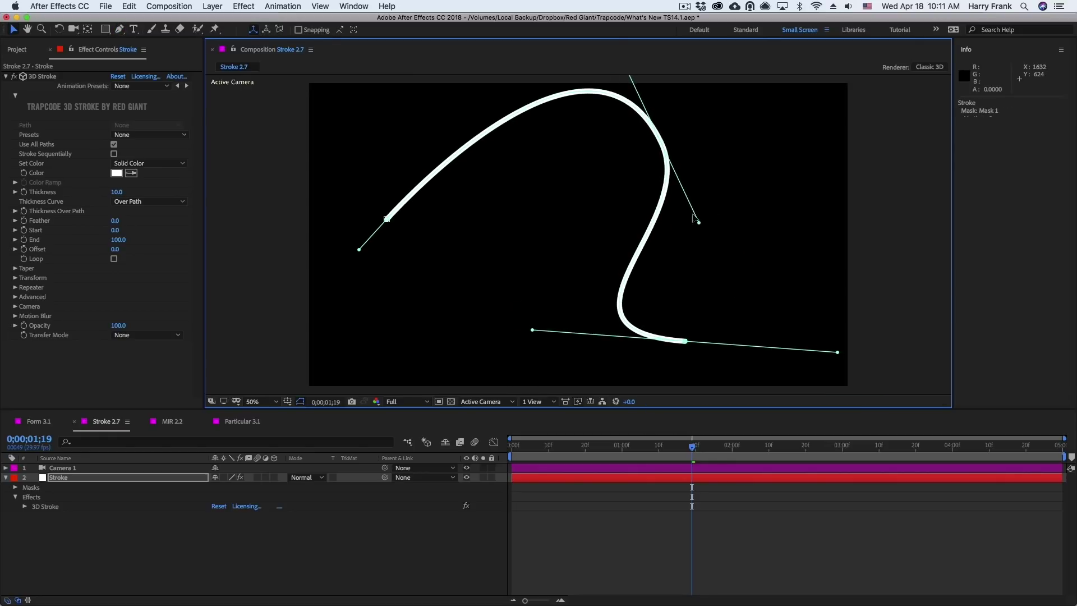
drag(649, 117, 639, 138)
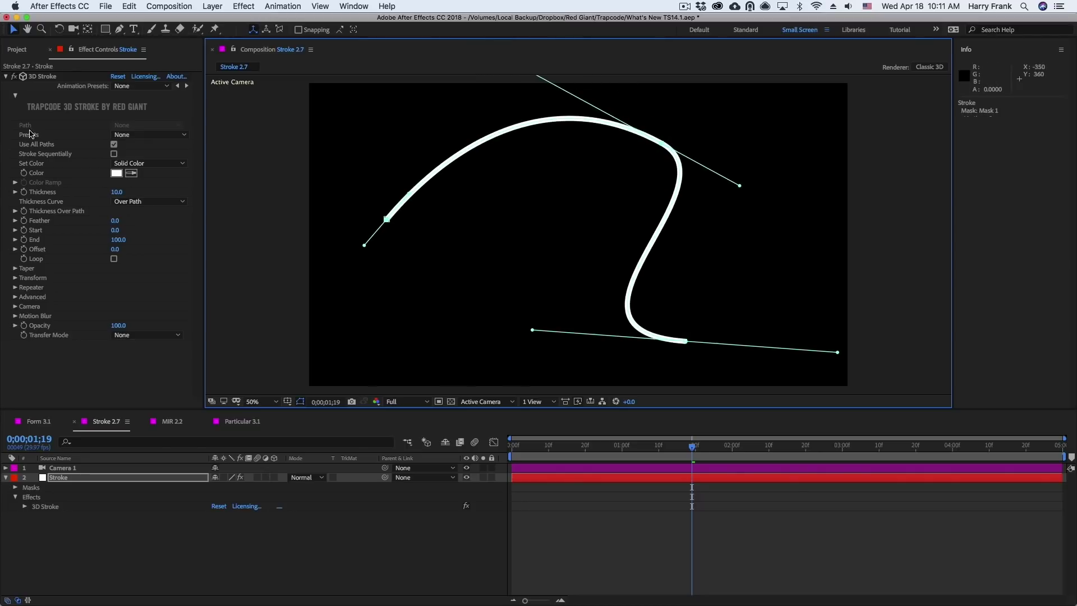
Change the 3D Stroke effect's Set Color option to Over Path and widen the effect controls area.
click(132, 164)
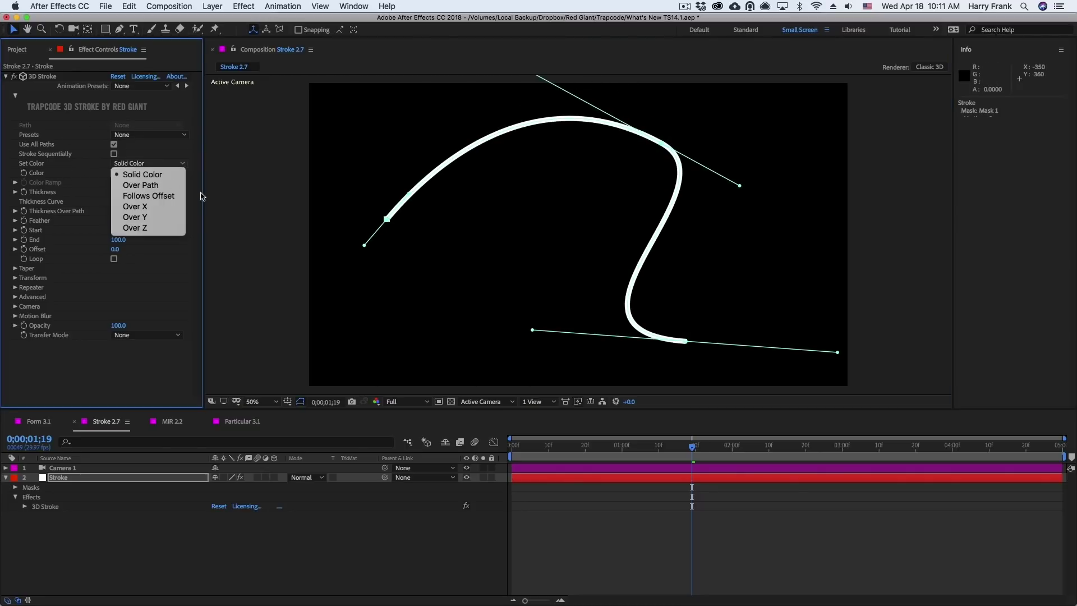
click(141, 185)
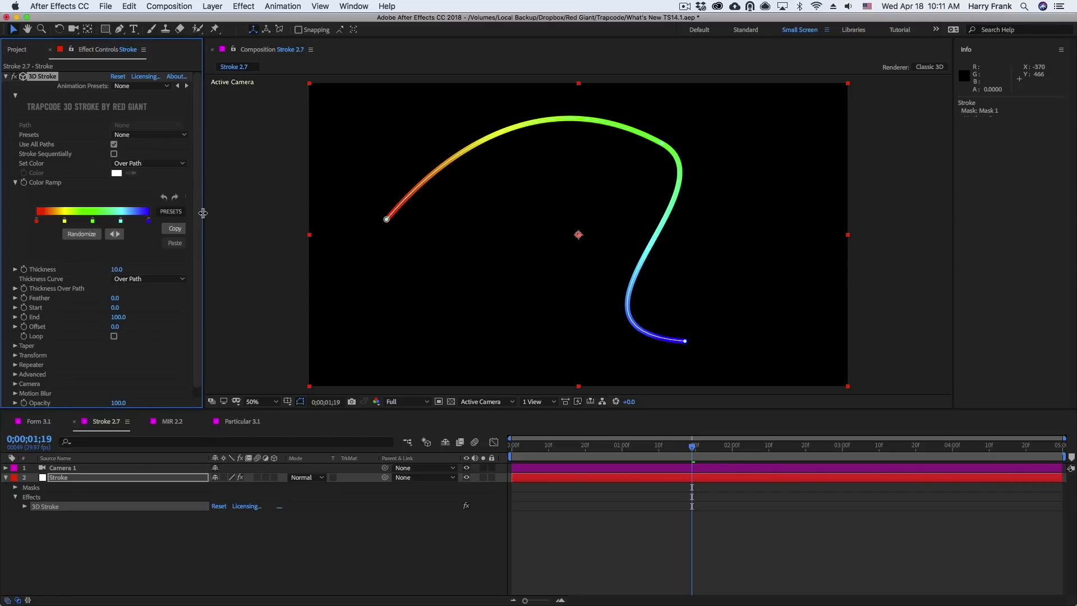
drag(203, 213, 310, 216)
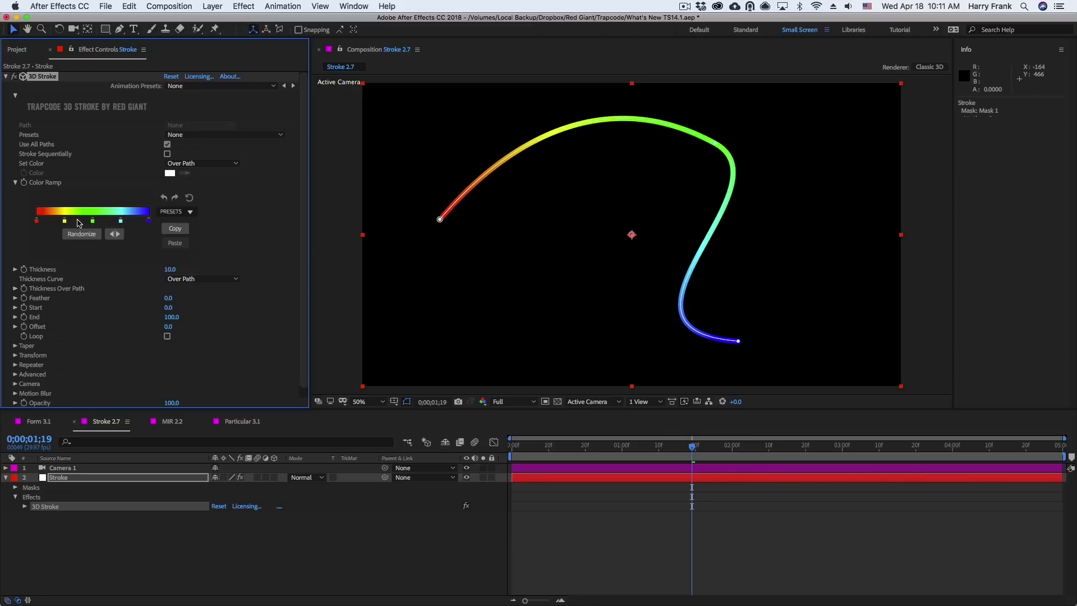
Load a Color Ramp preset and randomize its colors, and move the stroke path's end point slightly outward.
click(184, 211)
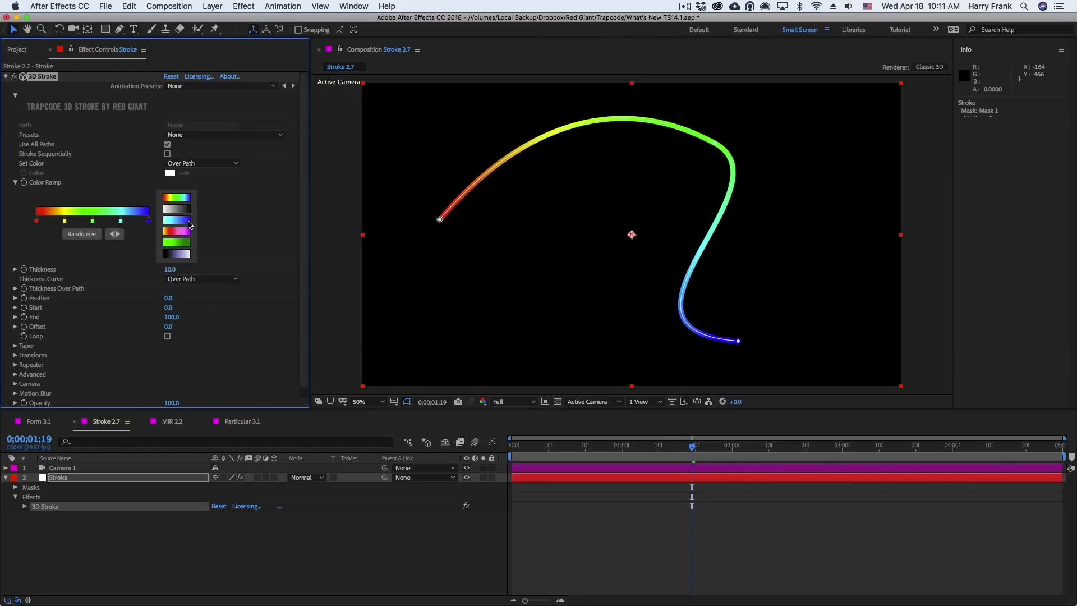
click(168, 231)
click(90, 233)
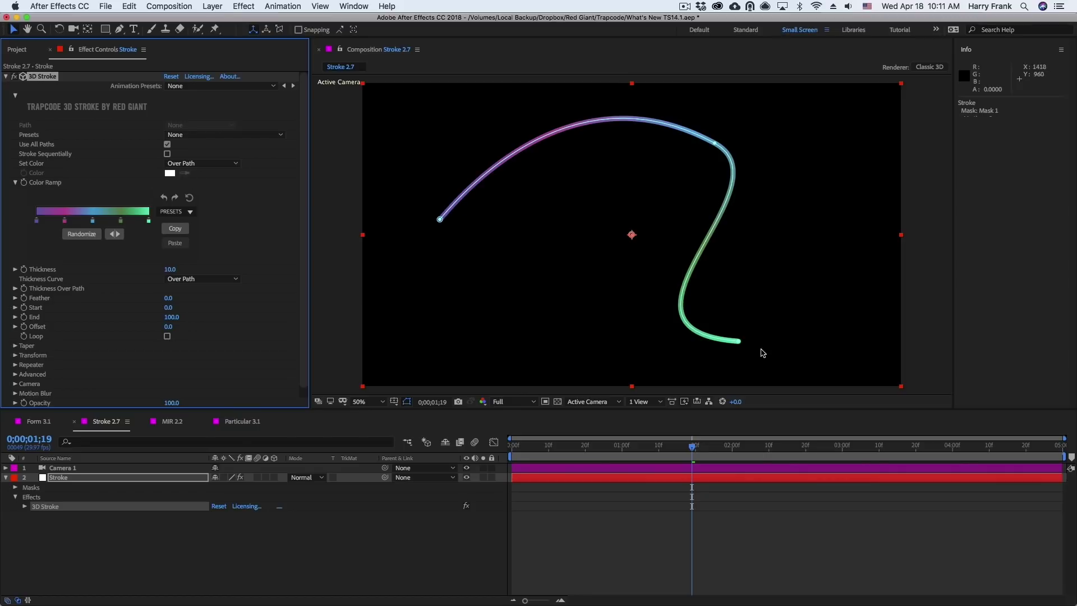
drag(741, 341, 766, 347)
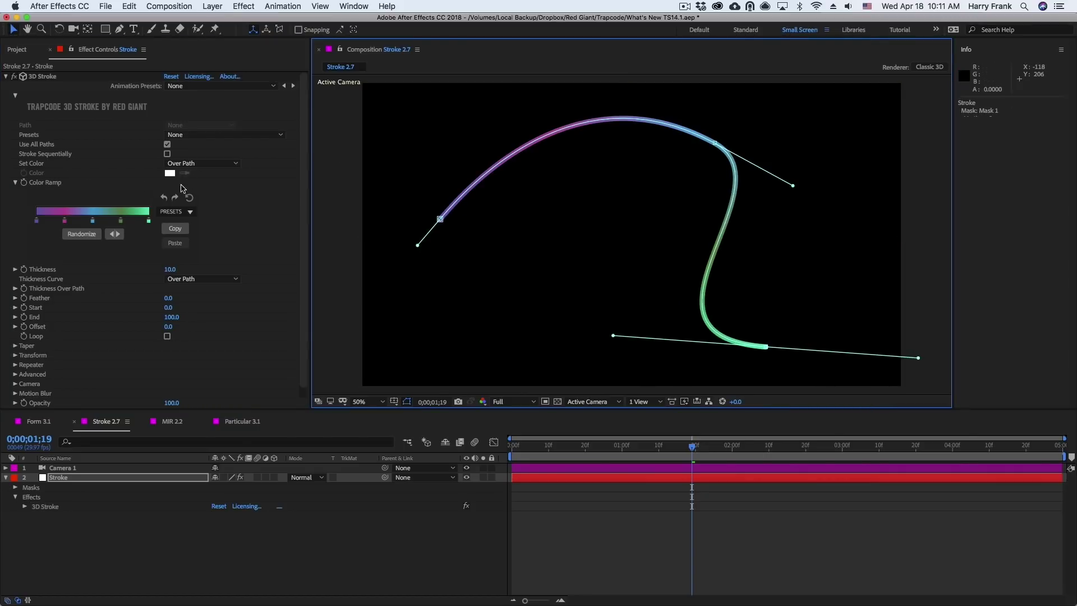
Change Set Color to Follows Offset, test the stroke Offset at -54, and undo the offset change.
click(180, 163)
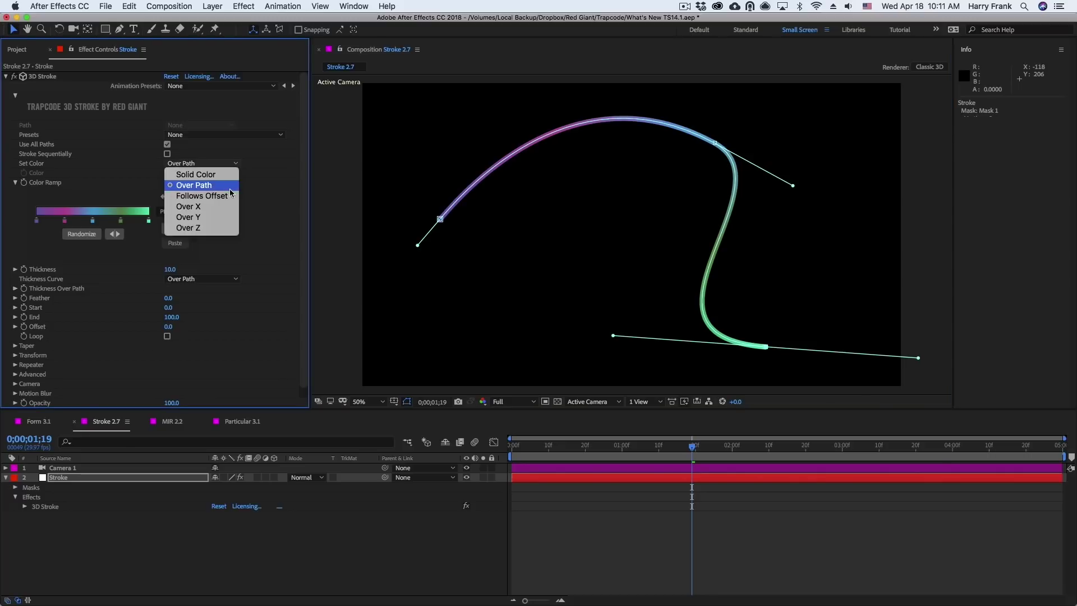
click(196, 196)
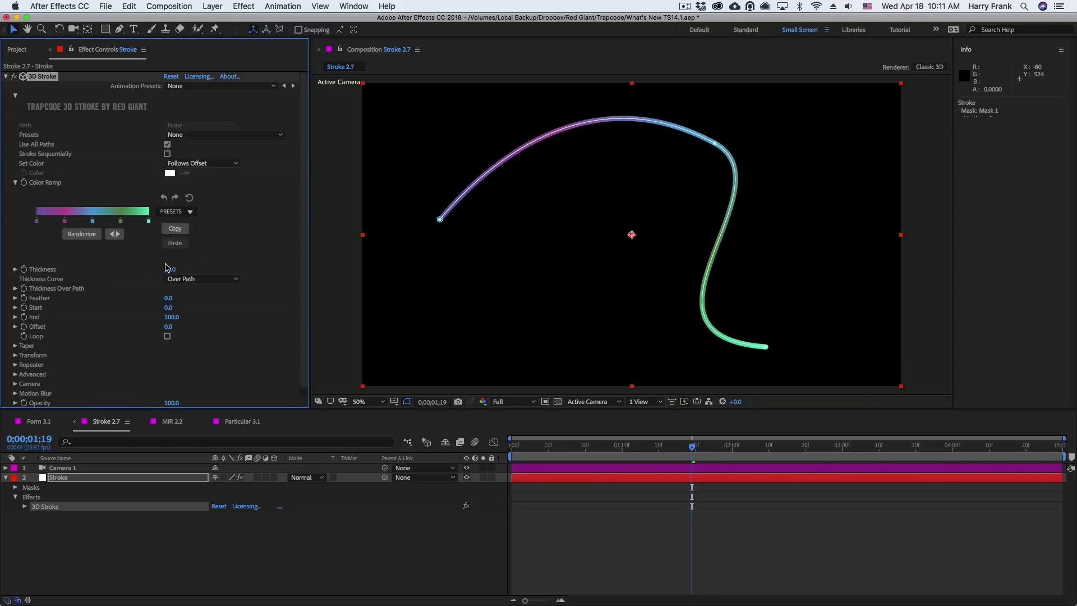
mouse_move(177, 328)
mouse_down()
mouse_move(194, 329)
mouse_move(115, 330)
mouse_move(230, 341)
mouse_move(143, 337)
mouse_up()
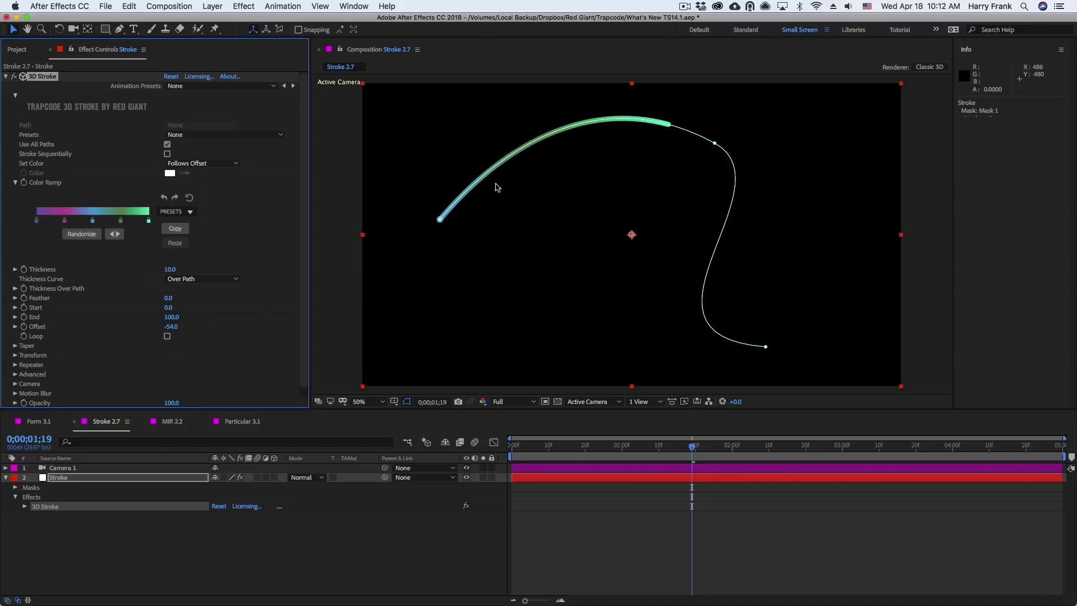
key(super+z)
Return Set Color to Over Path and try shifting the stroke Offset to compare the coloring.
click(222, 163)
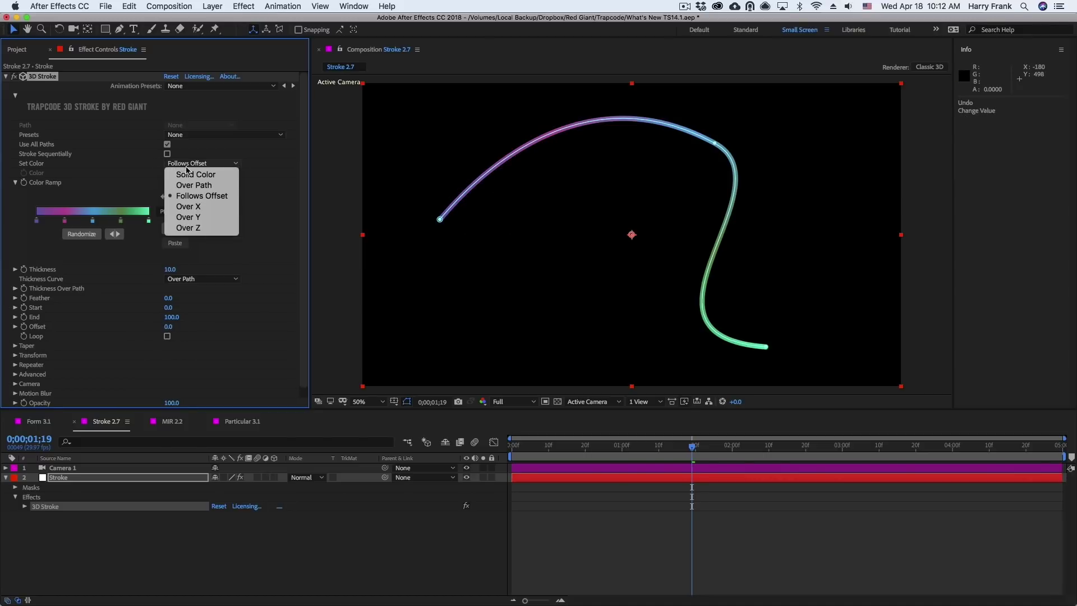
click(212, 186)
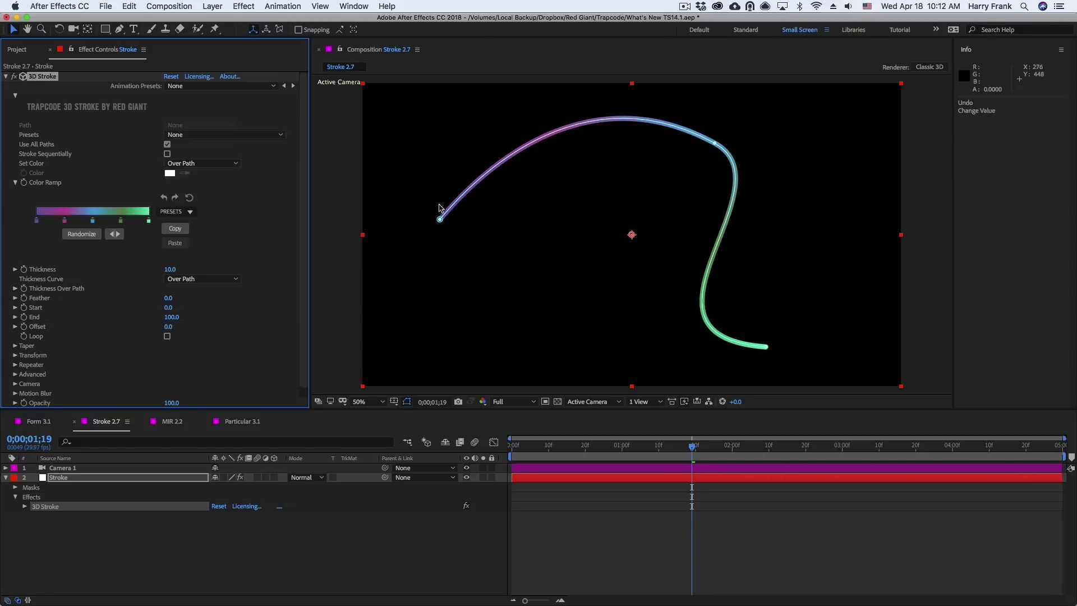
mouse_move(173, 328)
mouse_down()
mouse_move(226, 329)
mouse_move(156, 326)
mouse_up()
Change the stroke's Set Color option to Over X.
click(197, 163)
key(Down)
key(Down)
key(Return)
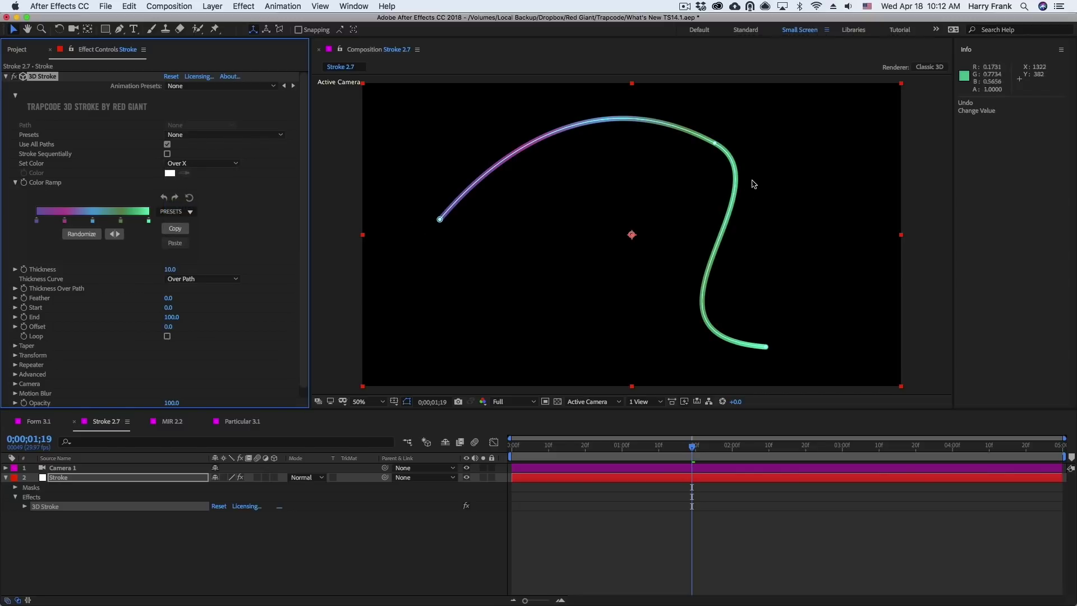
Try Set Color with the Over Y option, and restore it to Over Path.
click(196, 163)
key(Down)
key(Down)
key(Up)
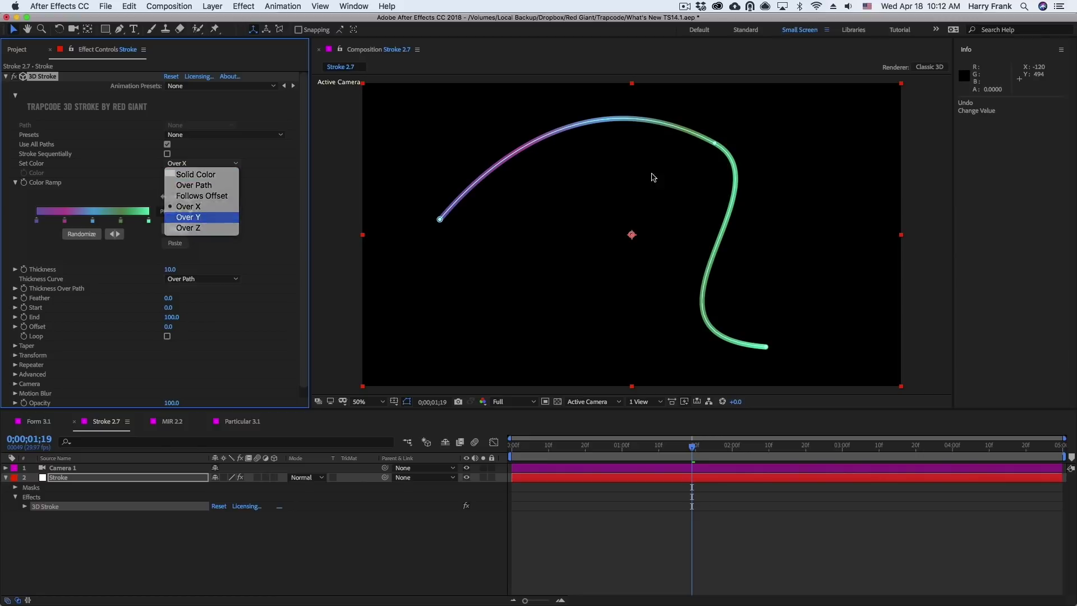
key(Return)
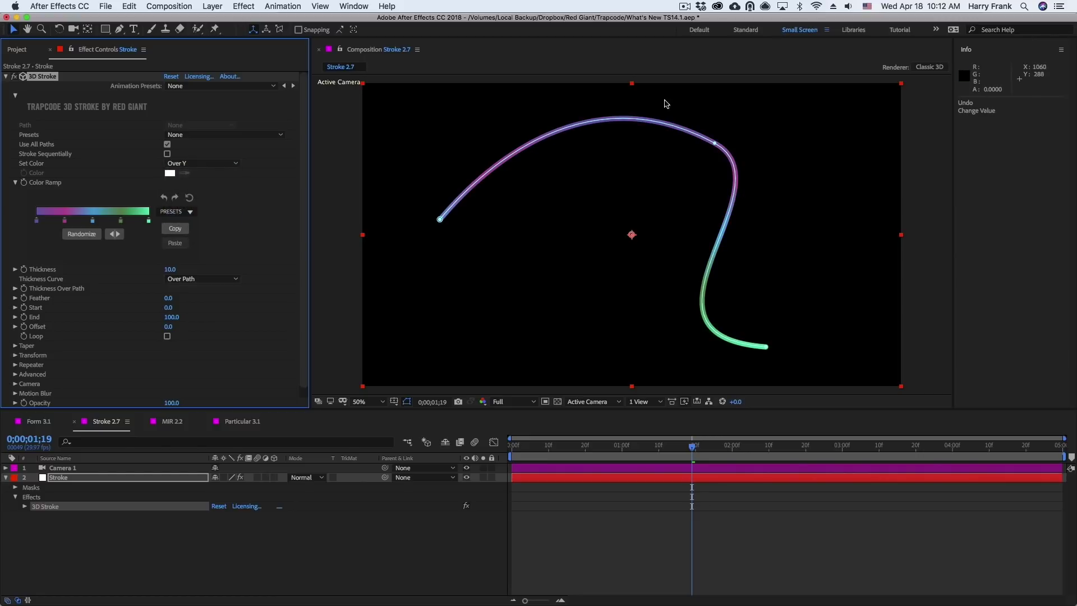
click(228, 165)
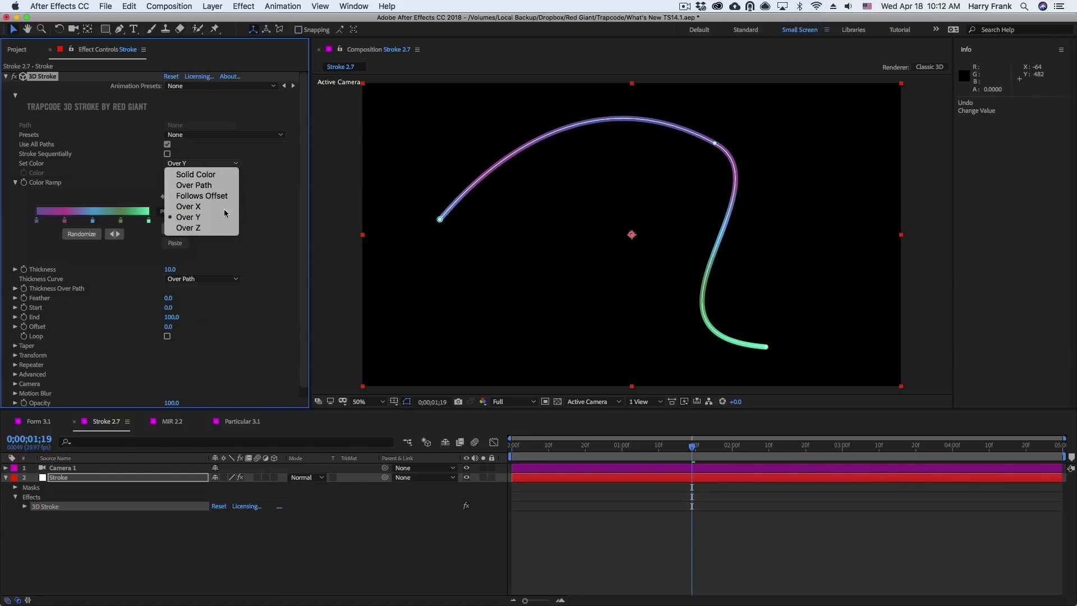
click(194, 185)
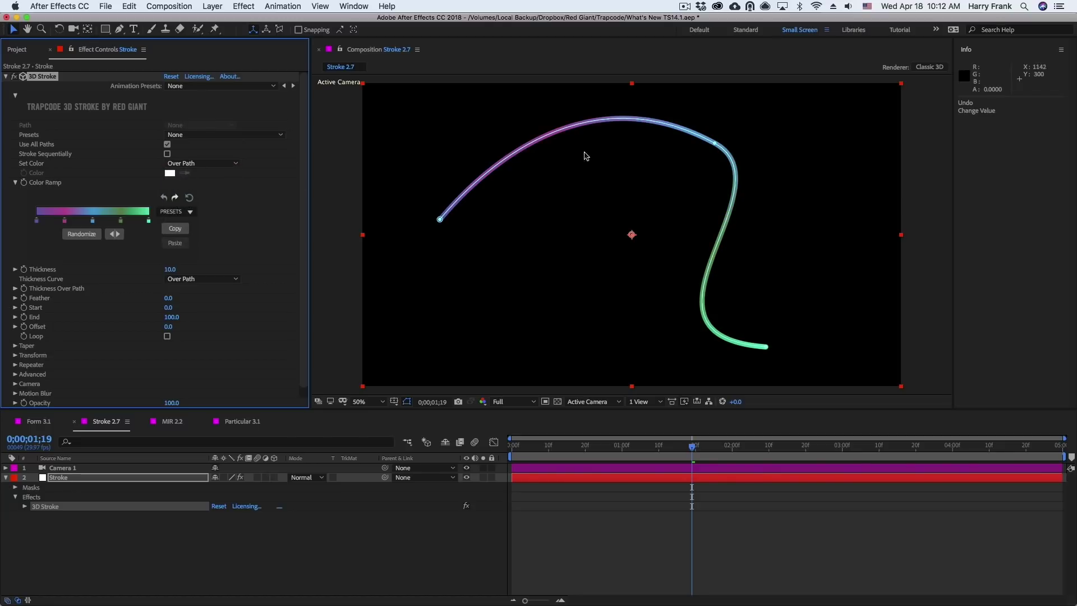
Set the stroke's Thickness to 23.5 and apply the Thickness Over Path preset that tapers at both ends.
scroll(285, 260, down, 1)
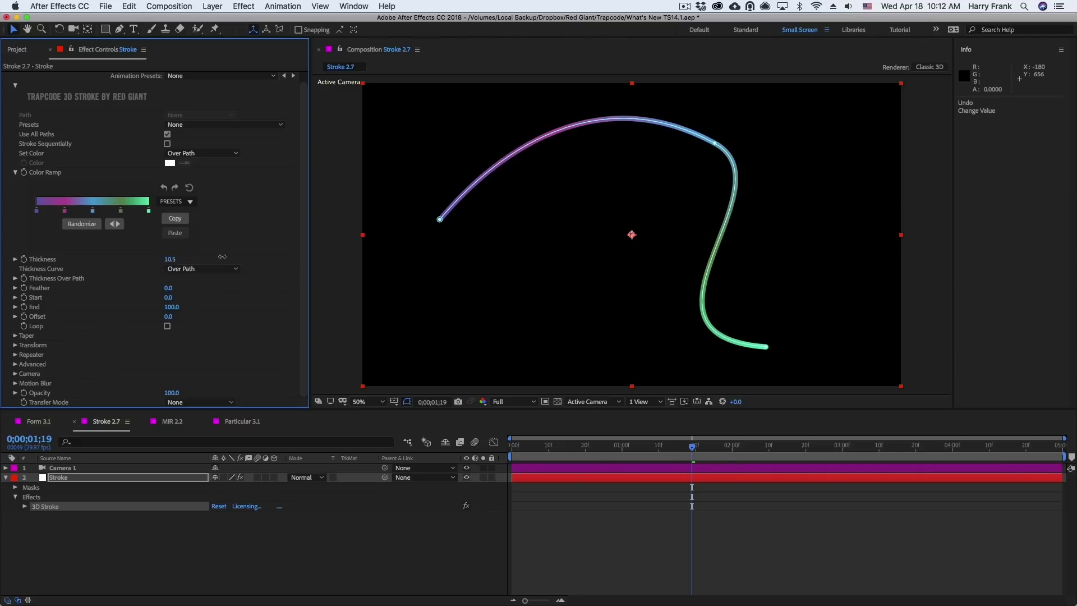
drag(222, 256, 285, 256)
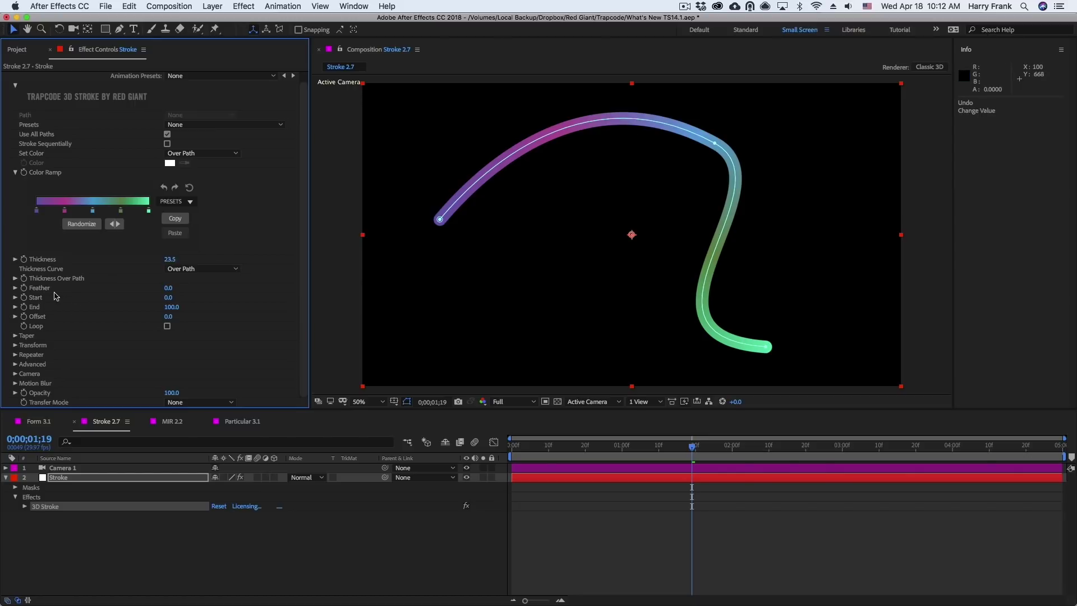
click(15, 278)
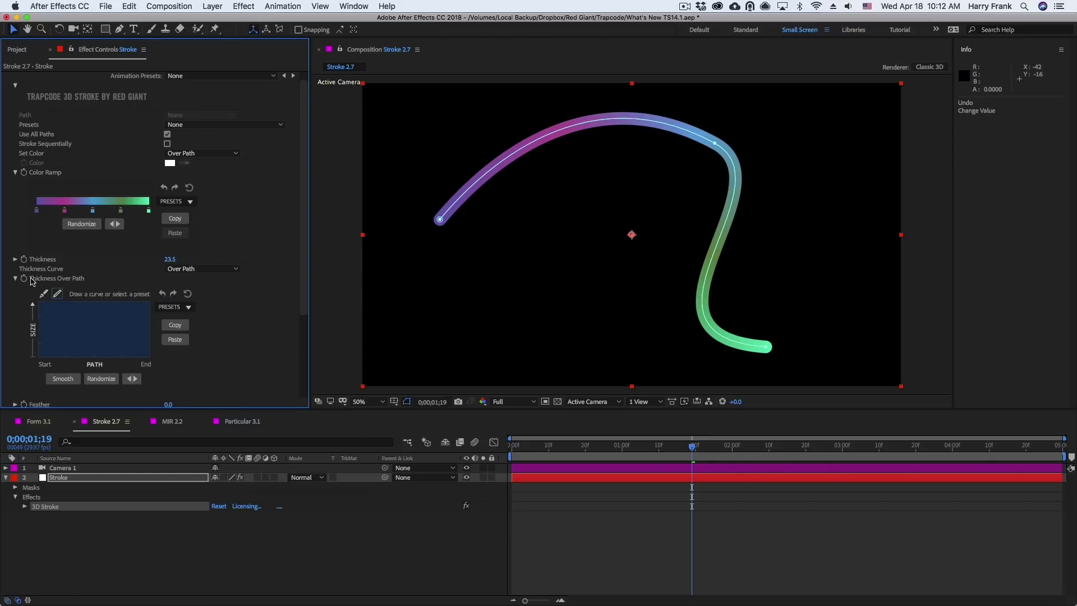
click(171, 306)
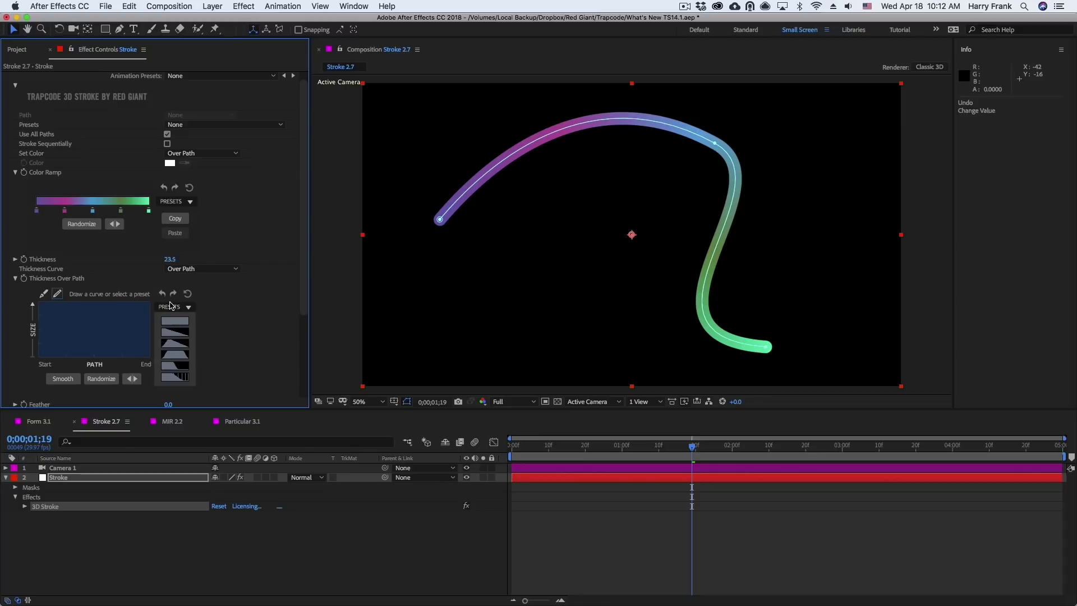
click(175, 355)
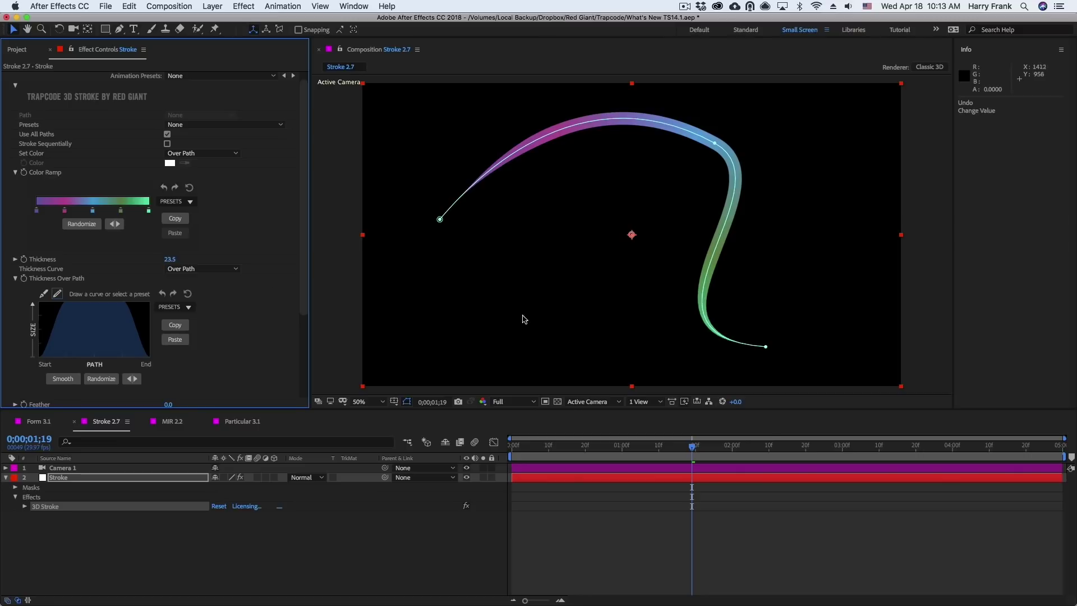
Reshape the Thickness Over Path curve with a dip in the middle, and shift the path's lower end point slightly outward.
click(44, 293)
mouse_move(134, 324)
mouse_down()
mouse_move(99, 310)
mouse_move(90, 336)
mouse_move(95, 323)
mouse_move(81, 324)
mouse_up()
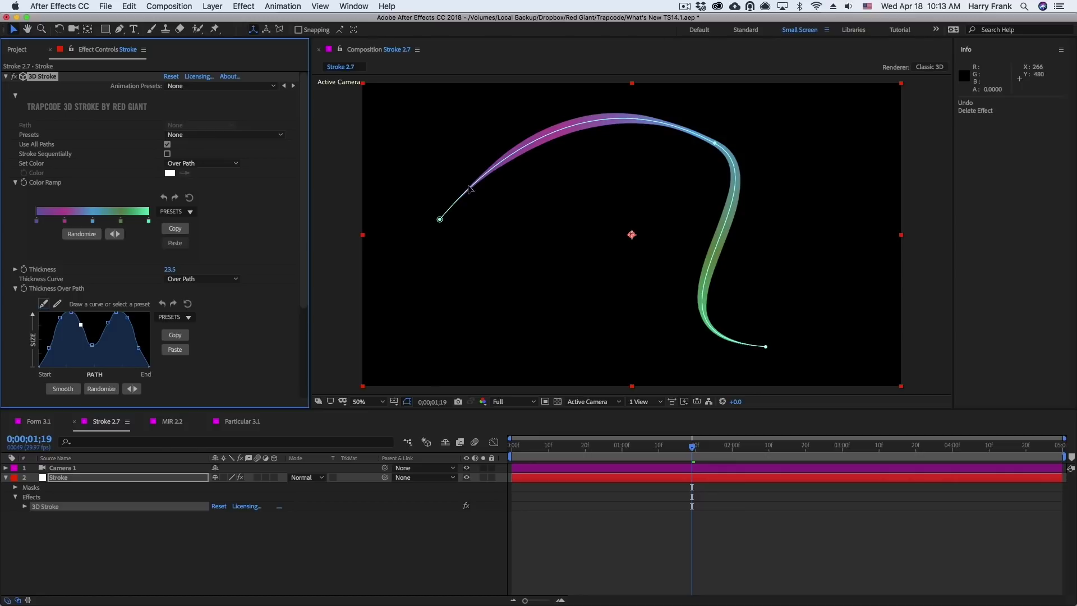
click(769, 348)
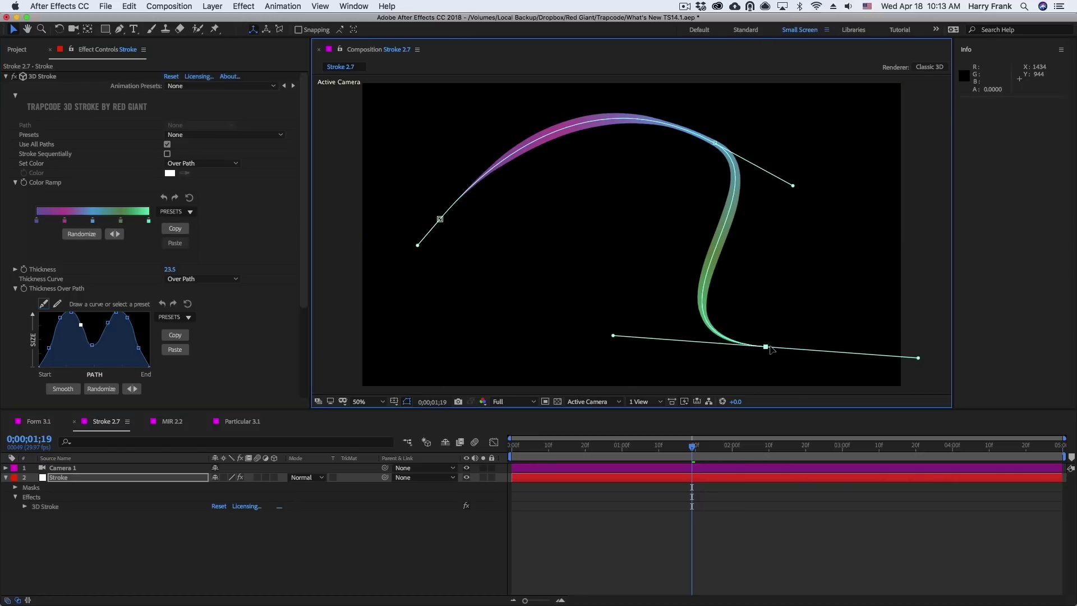
drag(771, 350, 796, 349)
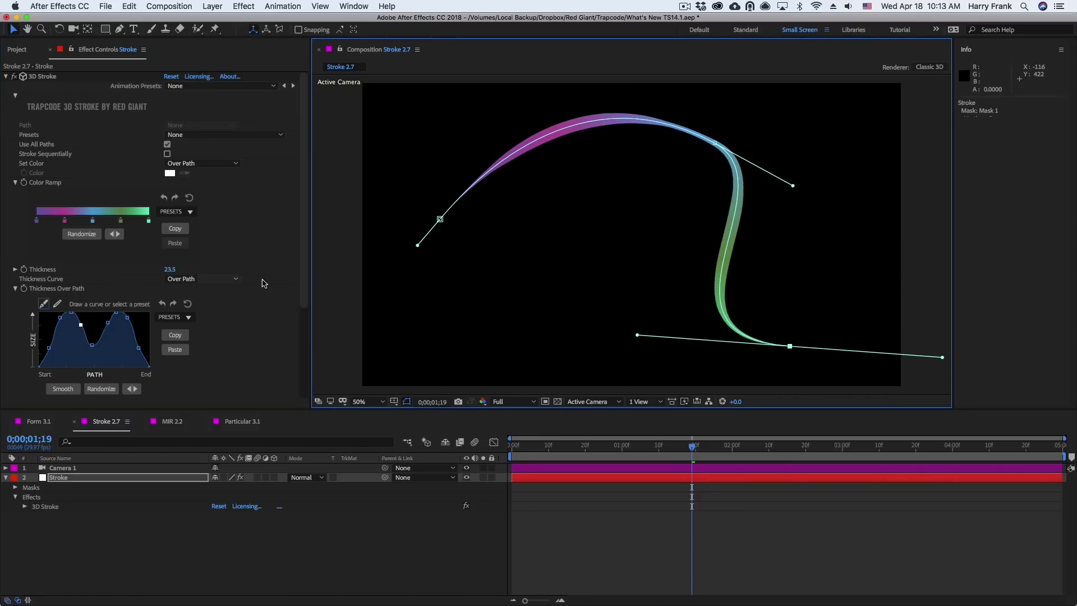
click(170, 318)
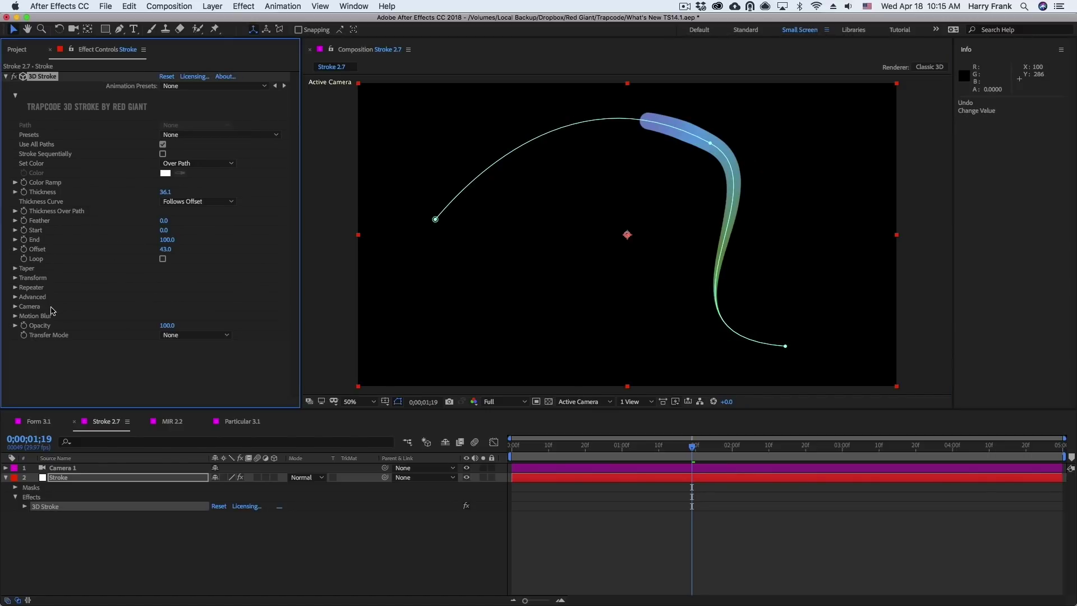
Inspect 3D Stroke's Camera settings, try a slight orbit of the comp camera, and undo the orbit.
click(20, 303)
click(15, 306)
scroll(43, 302, down, 1)
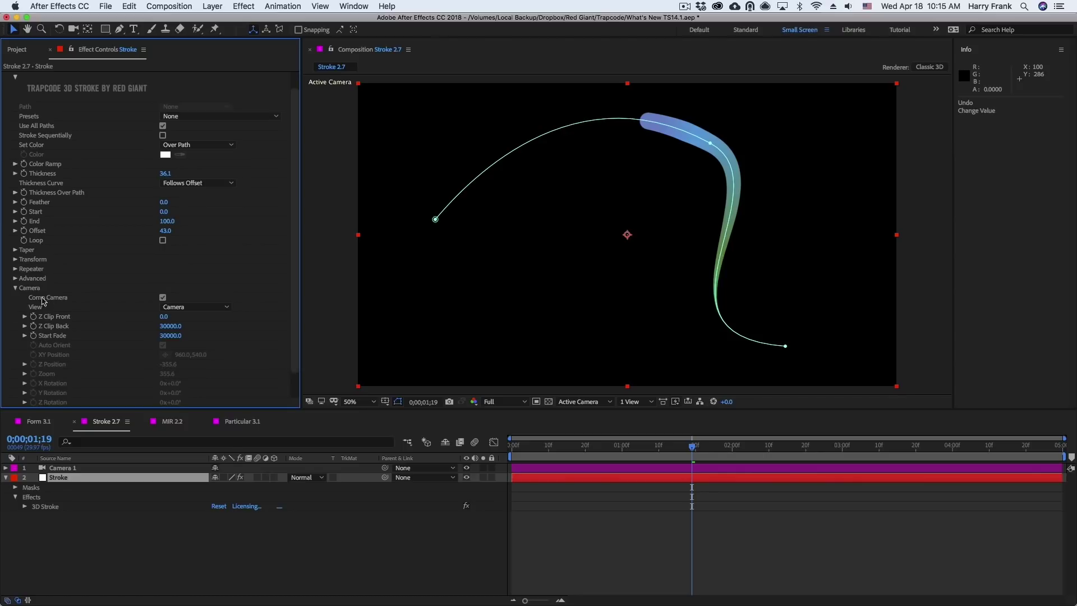
click(15, 288)
key(c)
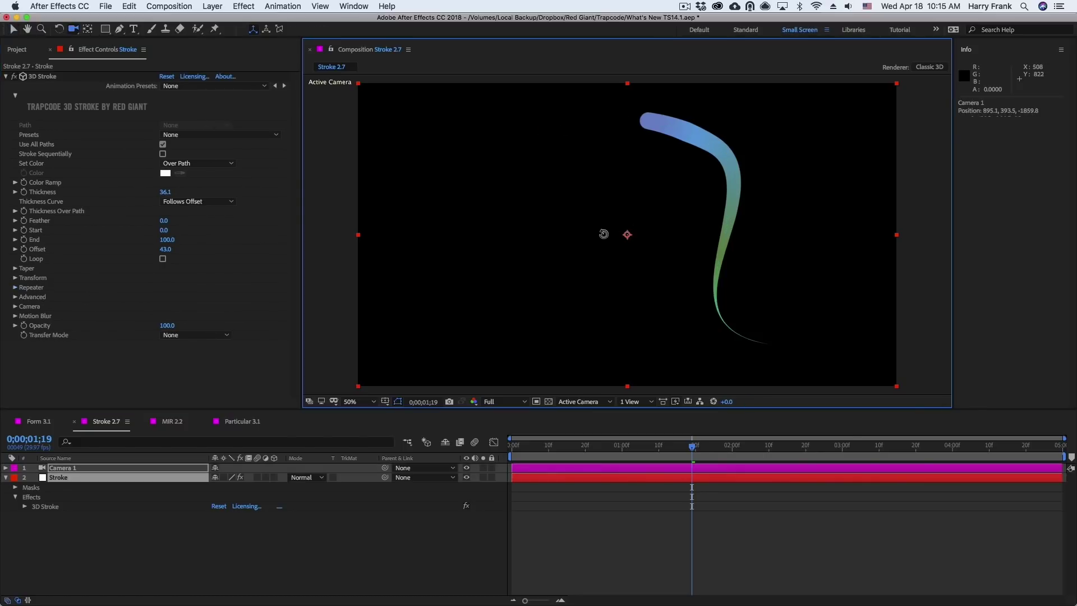
mouse_move(606, 234)
mouse_down()
mouse_move(645, 237)
mouse_move(513, 221)
mouse_move(617, 224)
mouse_up()
key(ctrl+z)
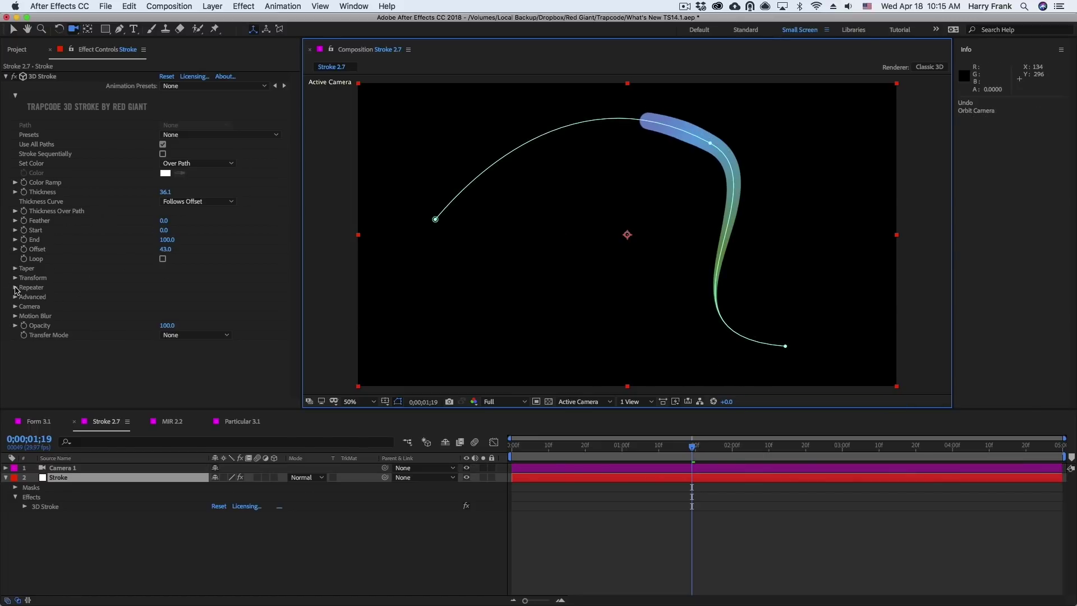
Enable the 3D Stroke Repeater and switch its Scale mode to XYZ Individual.
click(60, 300)
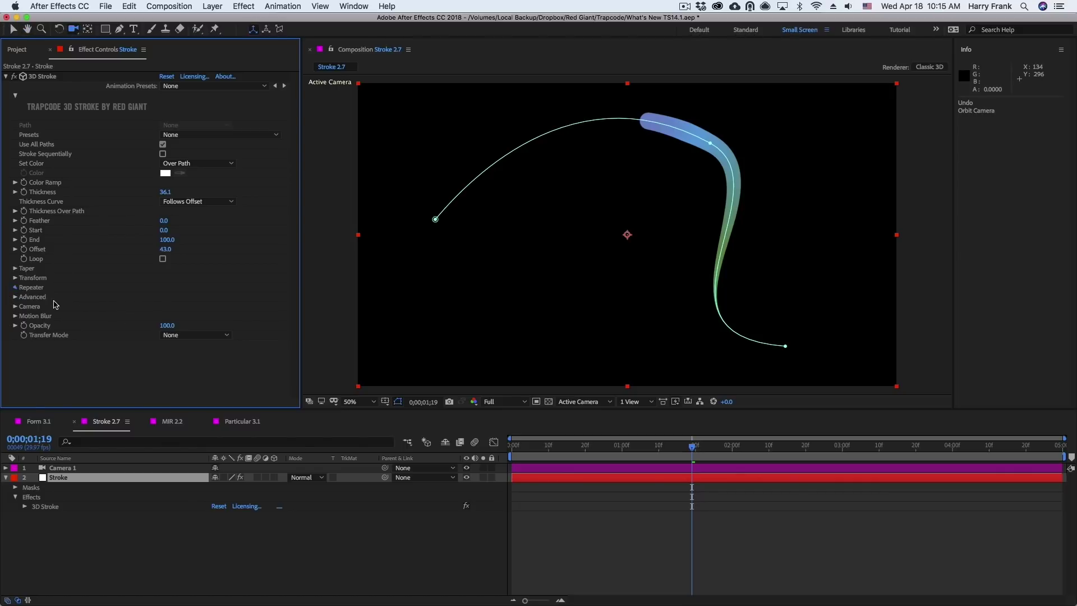
click(15, 288)
scroll(167, 250, down, 3)
click(163, 241)
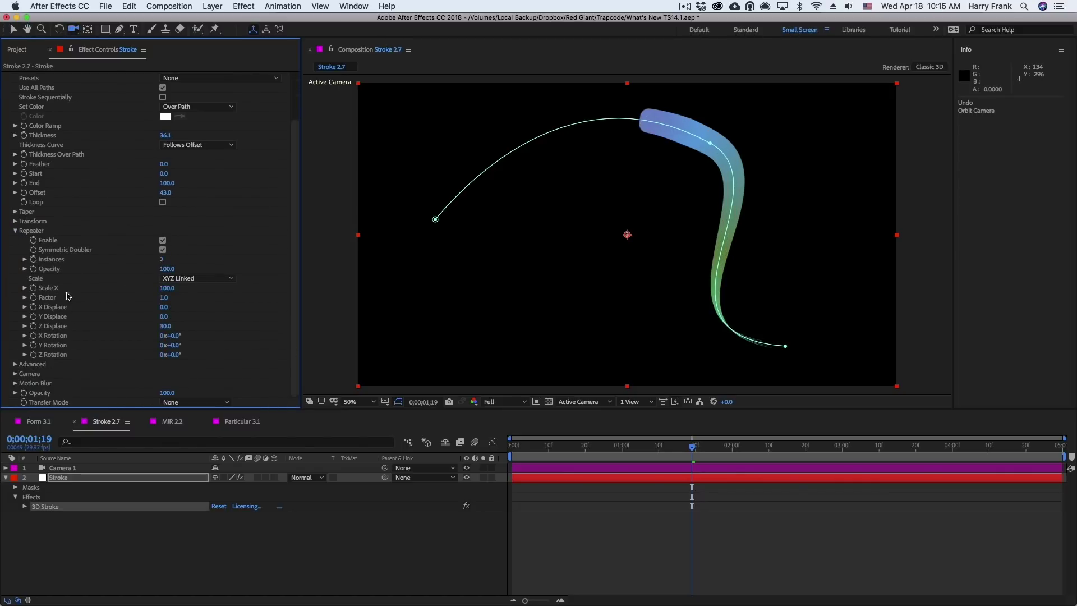
click(190, 278)
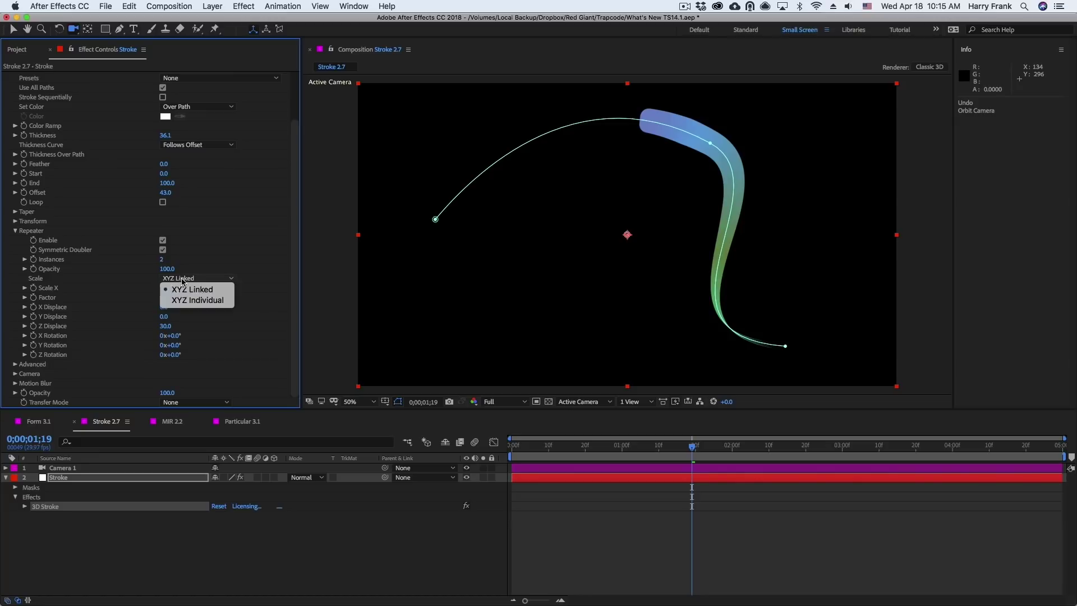
click(178, 298)
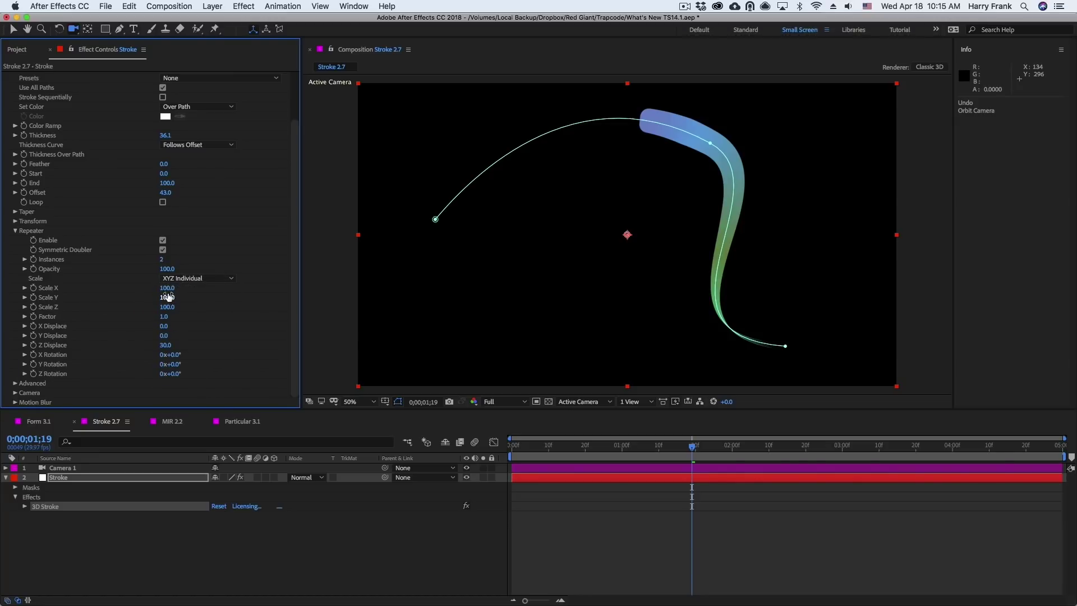
Set the Repeater to 21 instances with a Z Rotation of 11.6°, and adjust its Scale X.
click(162, 259)
text(21)
key(Return)
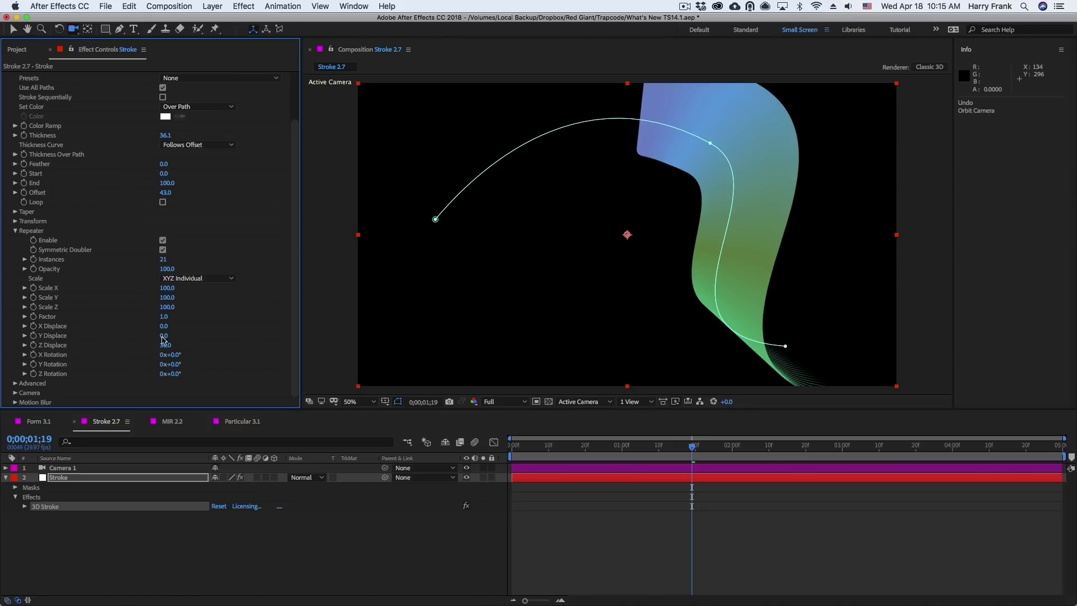
drag(171, 373, 246, 380)
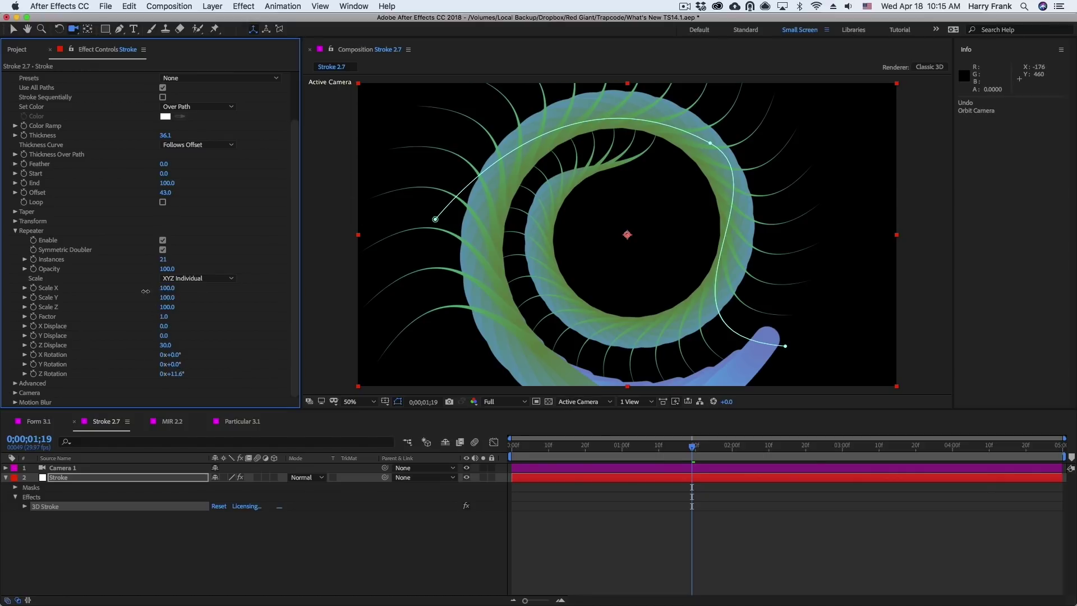
mouse_move(146, 291)
mouse_down()
mouse_move(194, 296)
mouse_move(161, 296)
mouse_up()
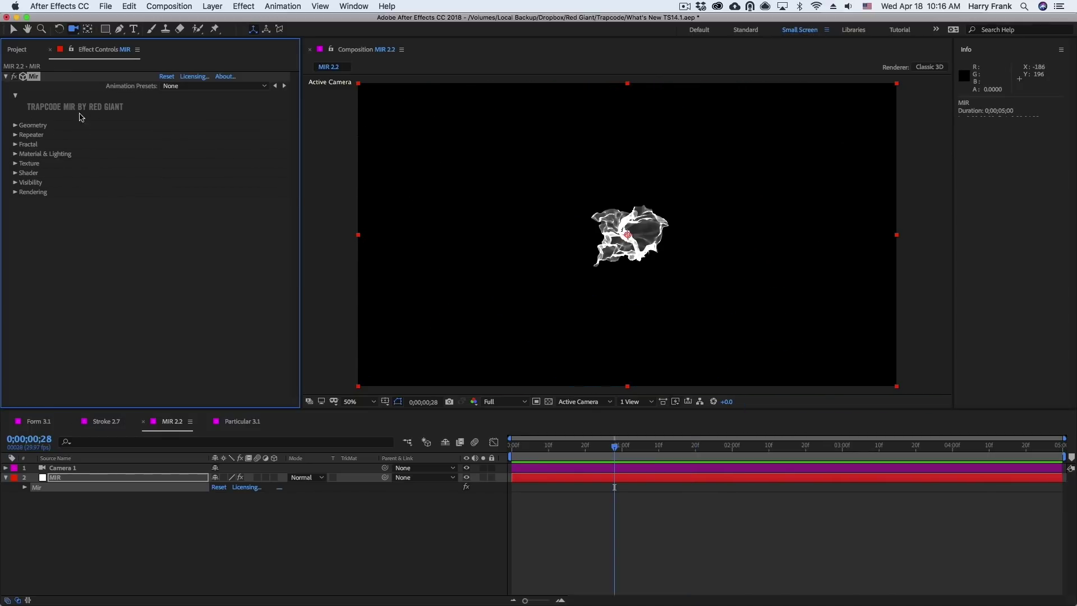
Set the Mir geometry's Size X to 1270 and Size Y to 710.
click(16, 125)
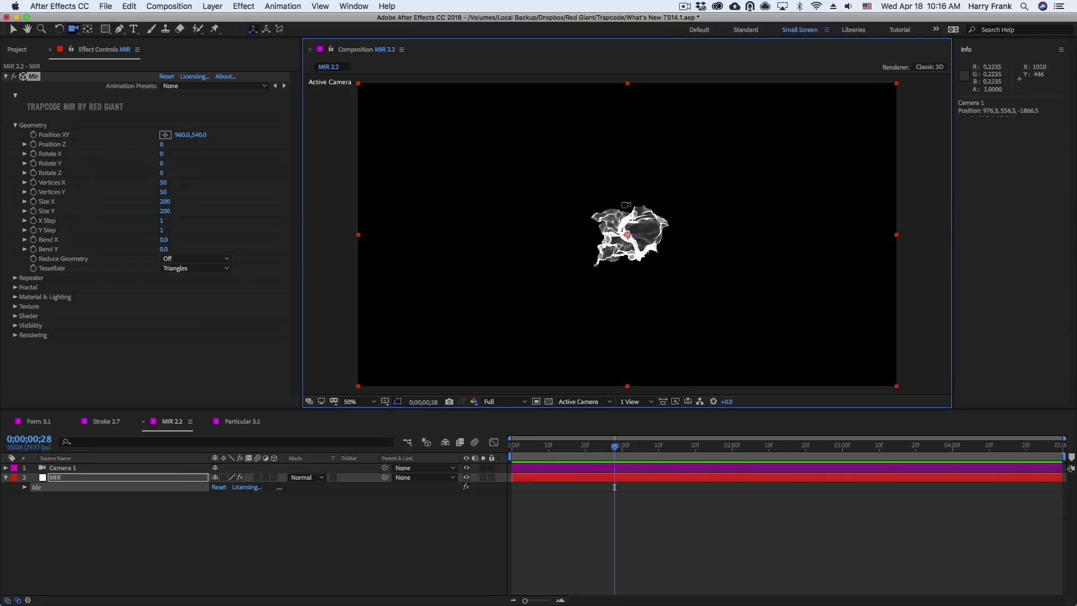
click(15, 125)
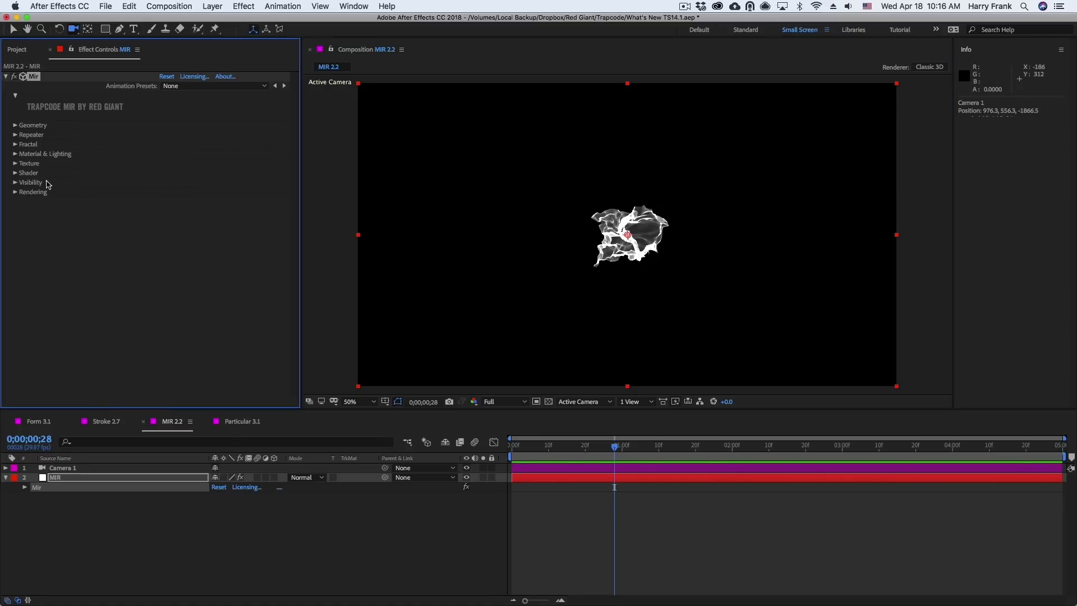
click(15, 125)
click(165, 202)
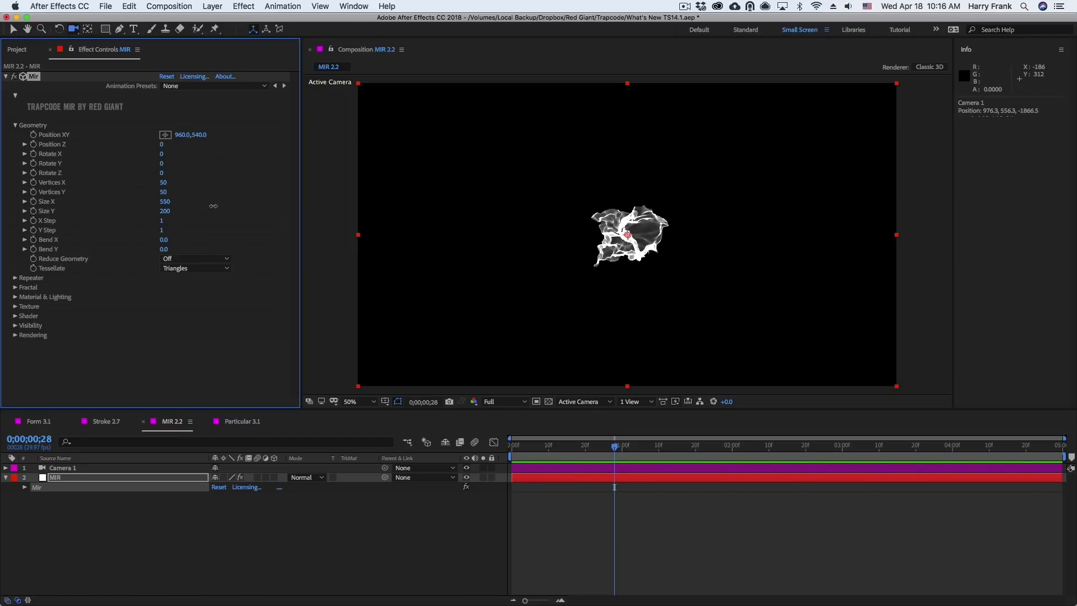
text(1270)
key(Tab)
text(710)
key(Return)
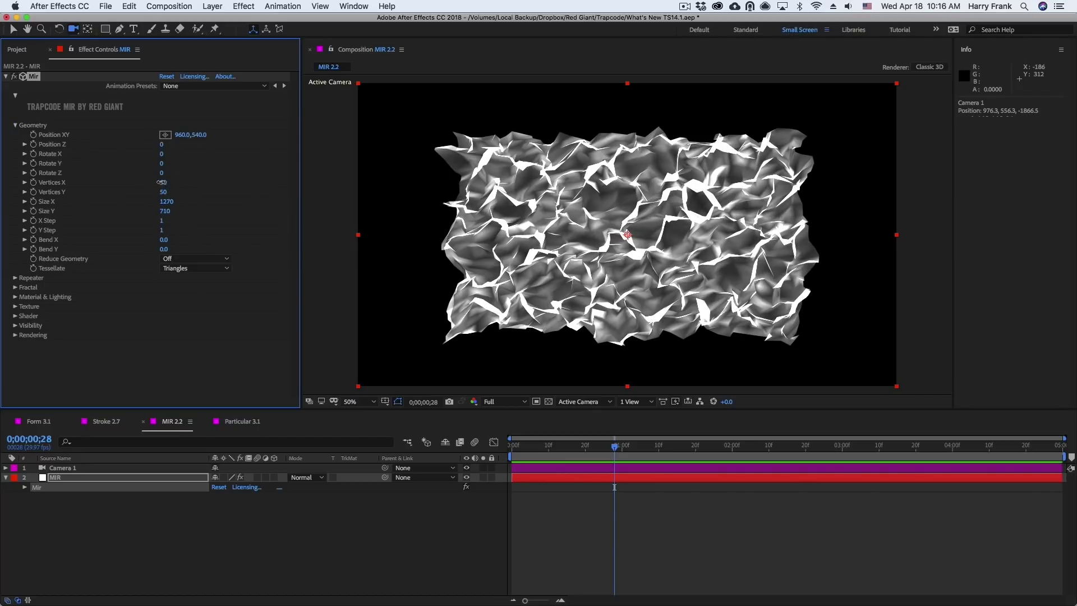
Raise the Mir geometry's Vertices X and Vertices Y to 500 each.
click(163, 182)
text(500)
key(Tab)
text(5)
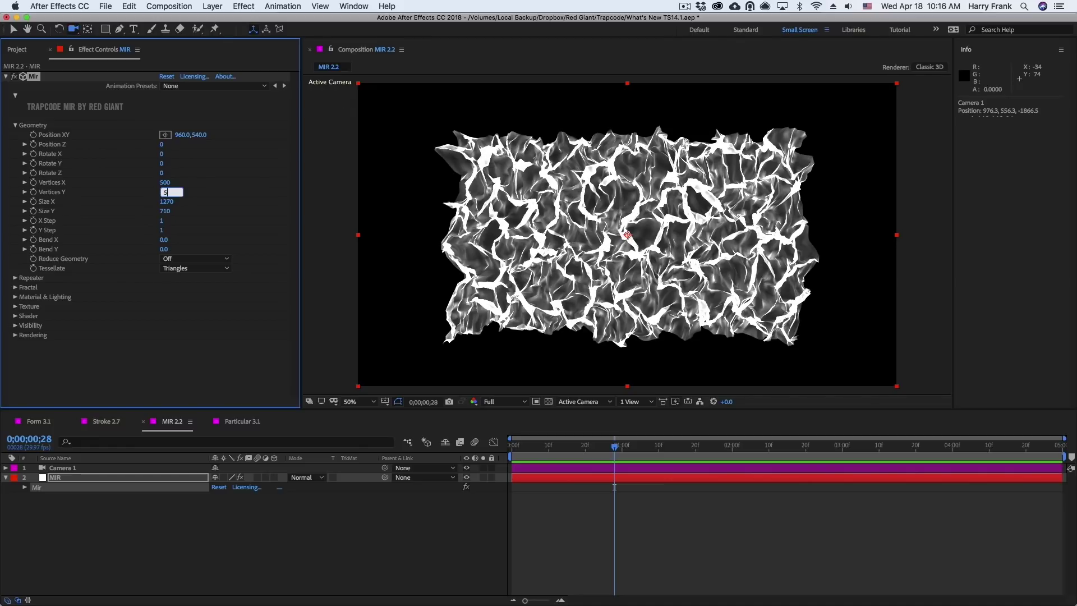
key(Return)
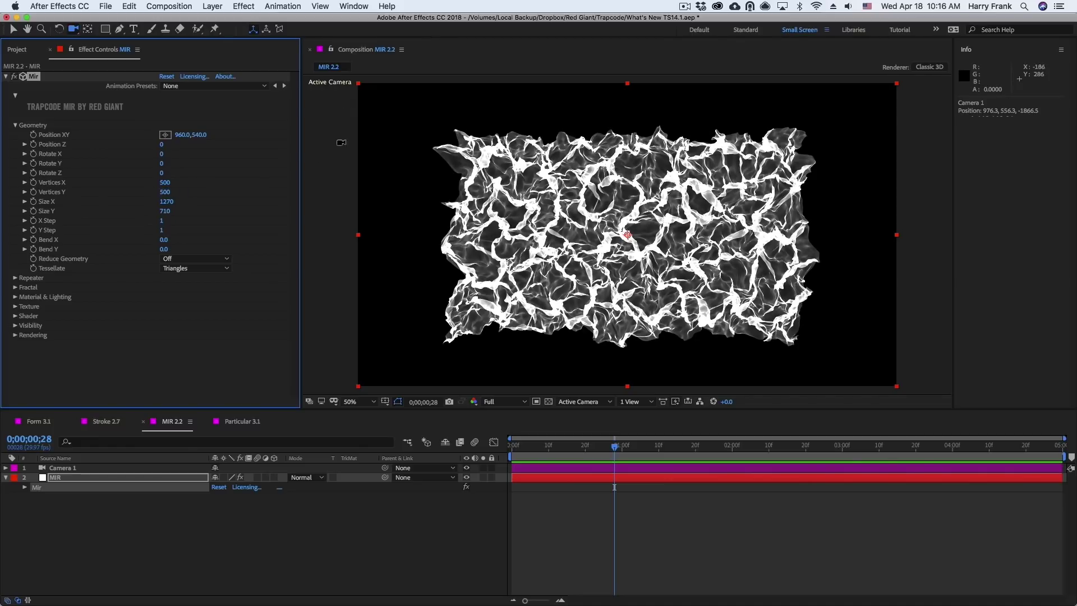
Set the Mir Fractal Frequency to 200.
click(15, 125)
click(15, 145)
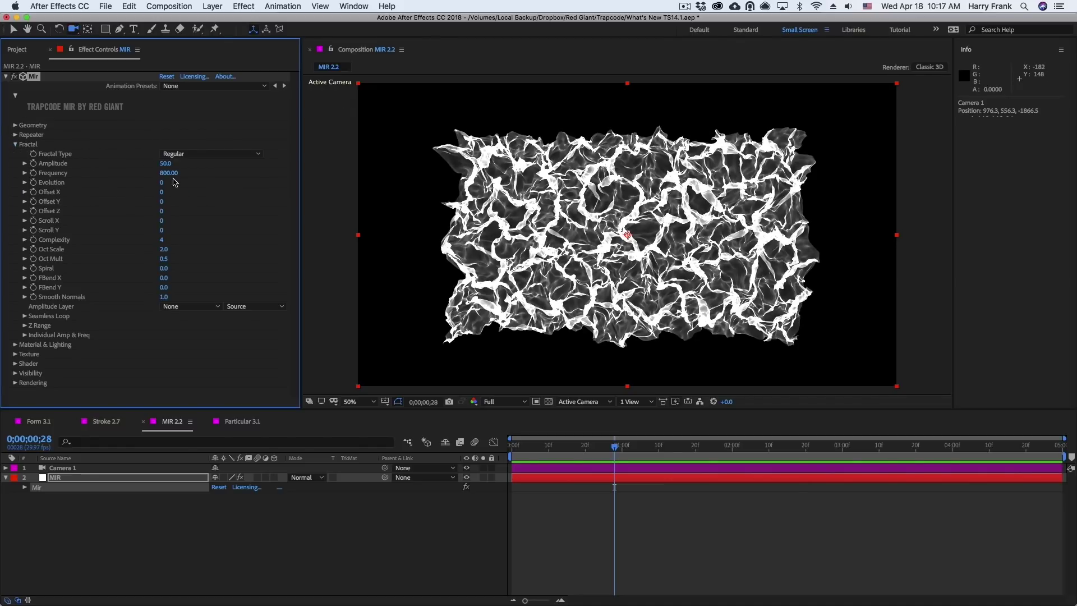
click(168, 174)
key(shift+Tab)
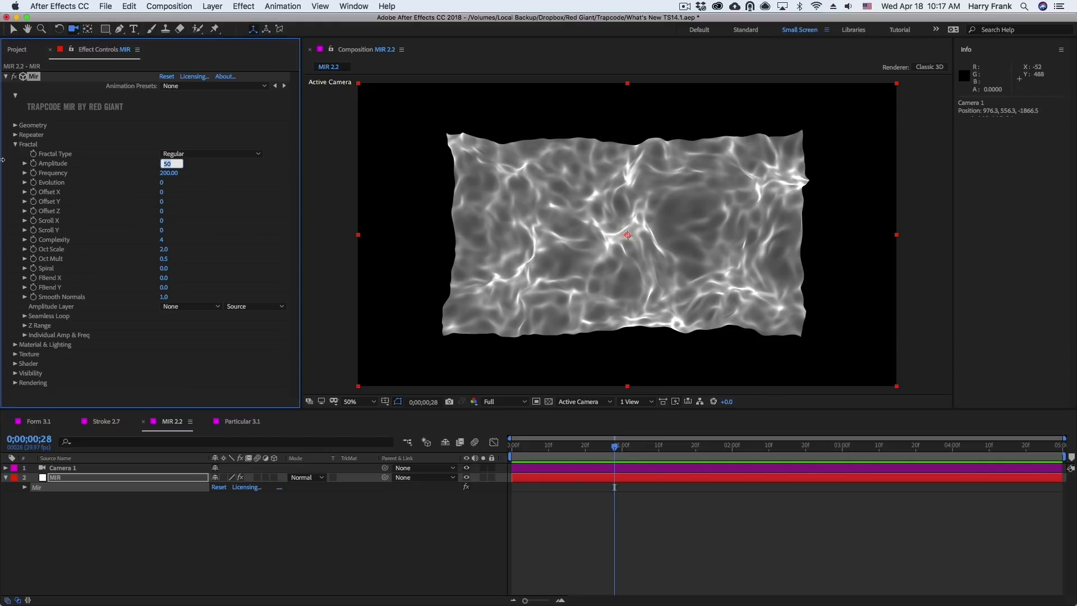
click(16, 144)
Change the Mir Shader type to Smooth.
click(15, 172)
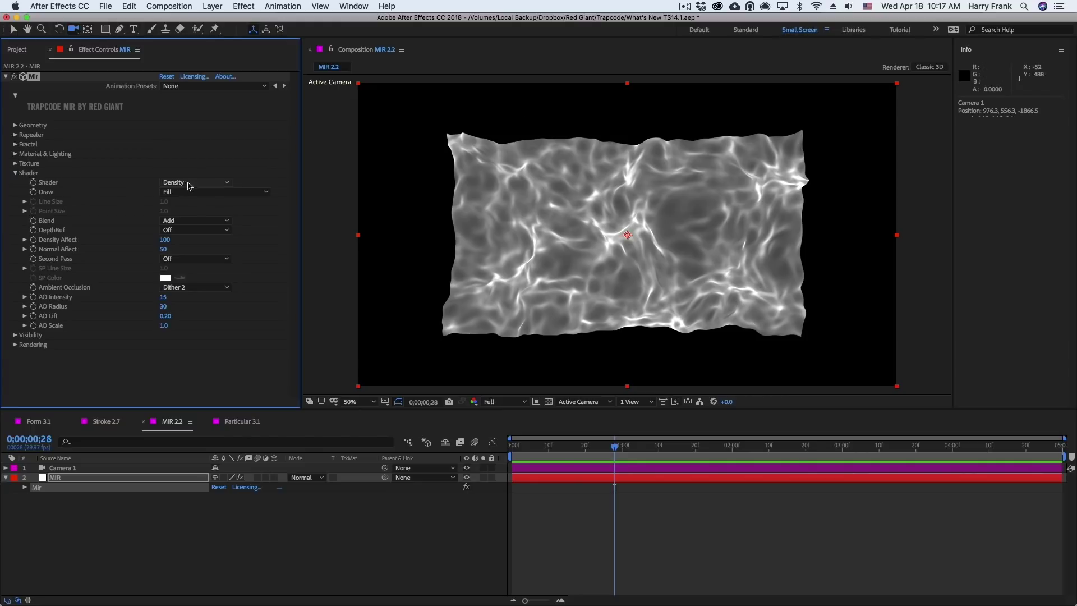
click(176, 182)
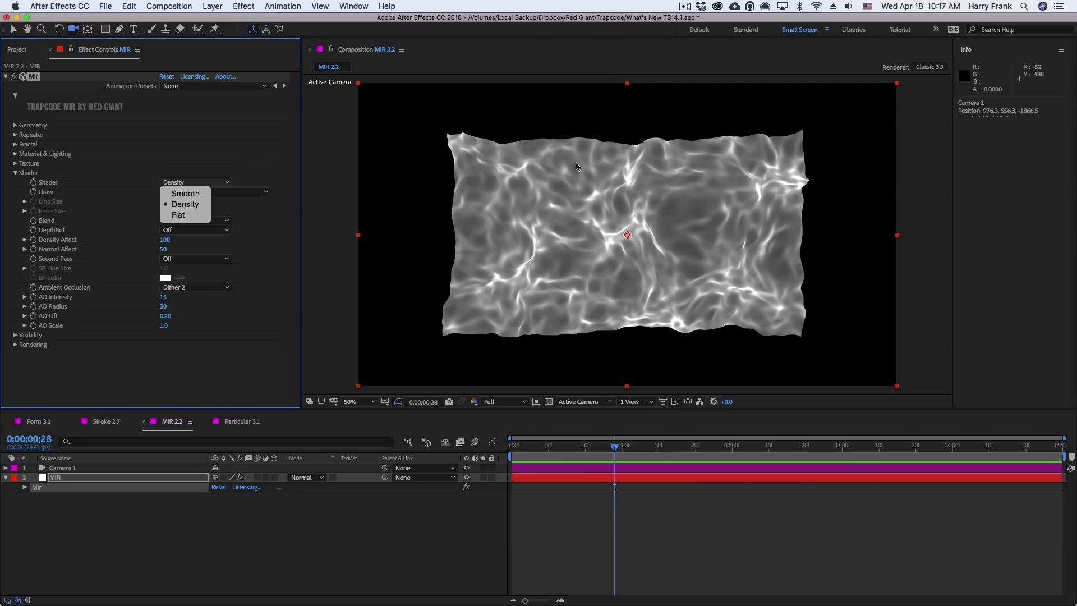
key(Return)
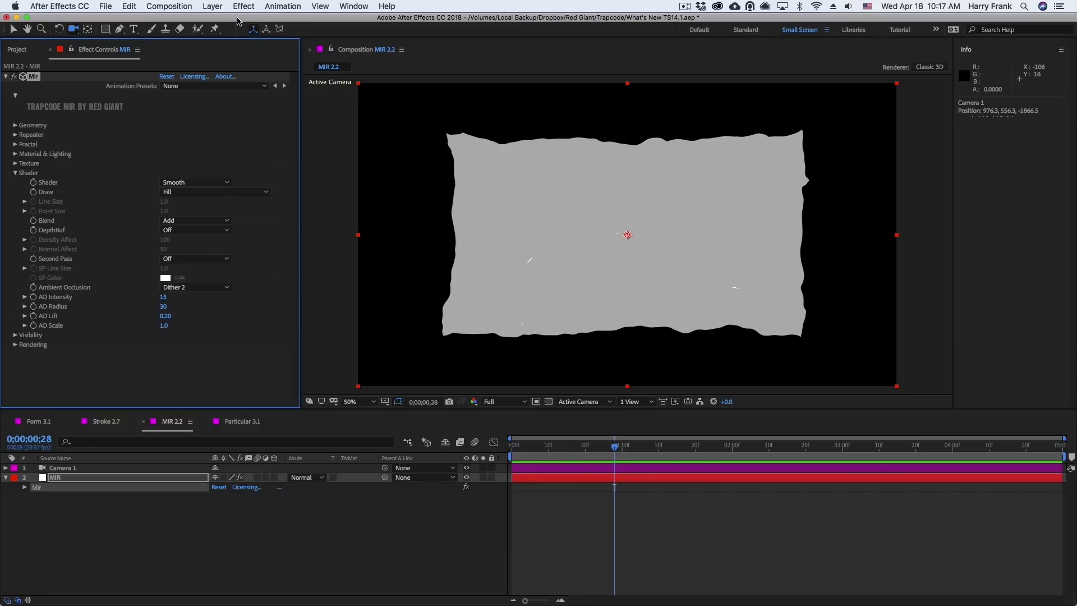
Add a white point light with Smooth falloff, 100% intensity and shadow casting to the MIR 2.2 composition.
click(214, 6)
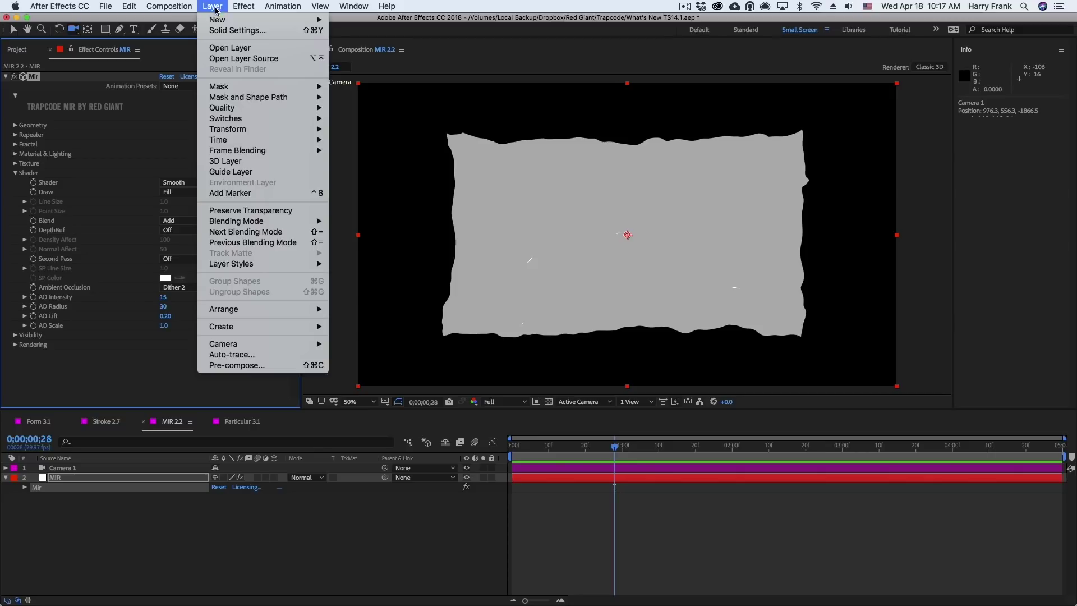
click(476, 15)
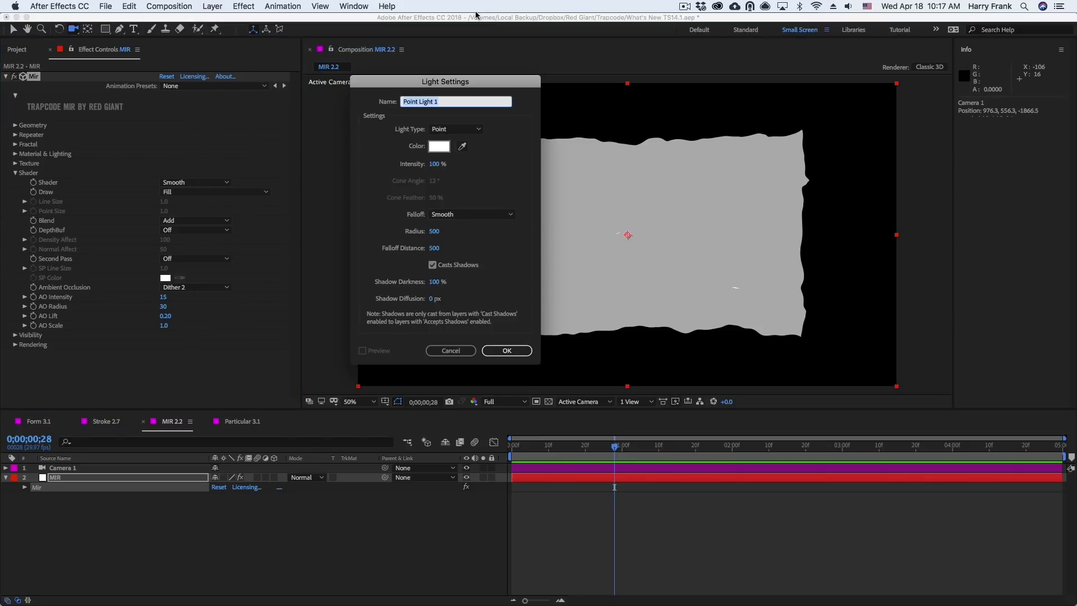
key(Return)
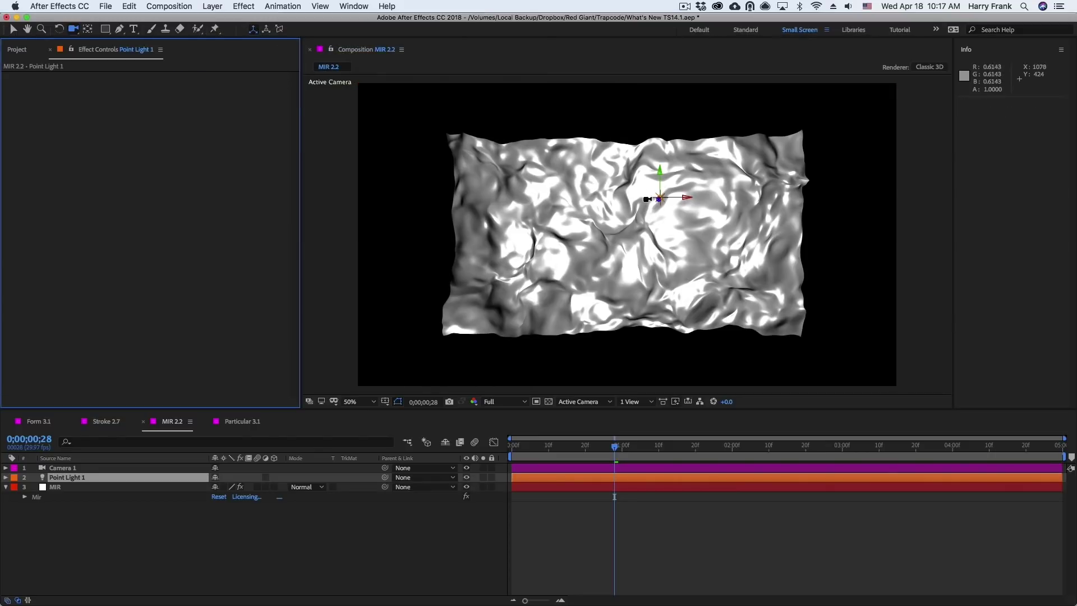
Move the point light sideways past the mesh's right edge, to about X 1322, Y 460.
key(v)
drag(660, 197, 873, 149)
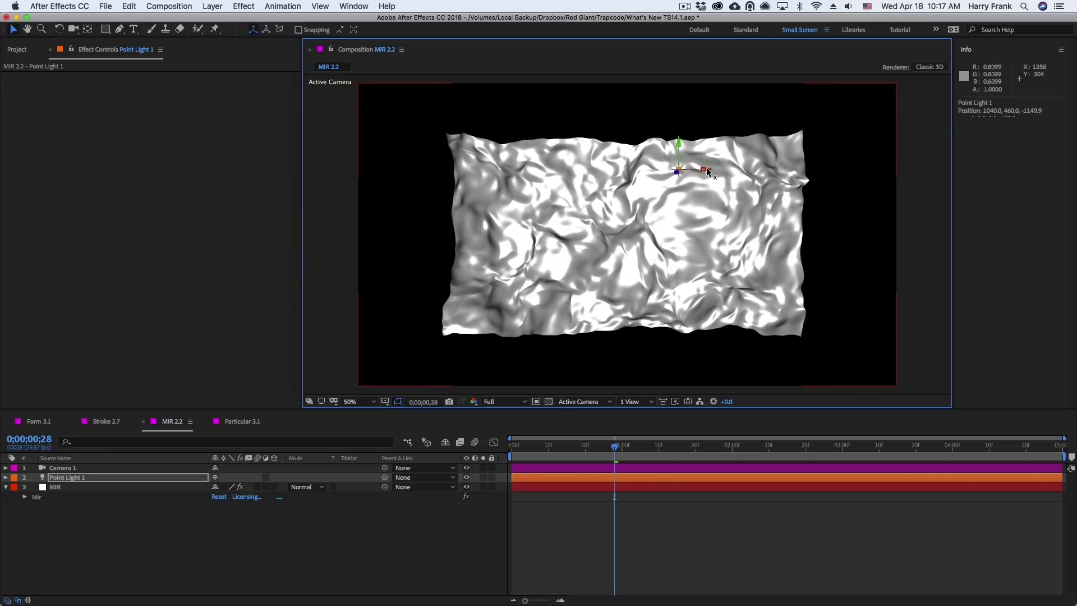
drag(724, 171, 935, 170)
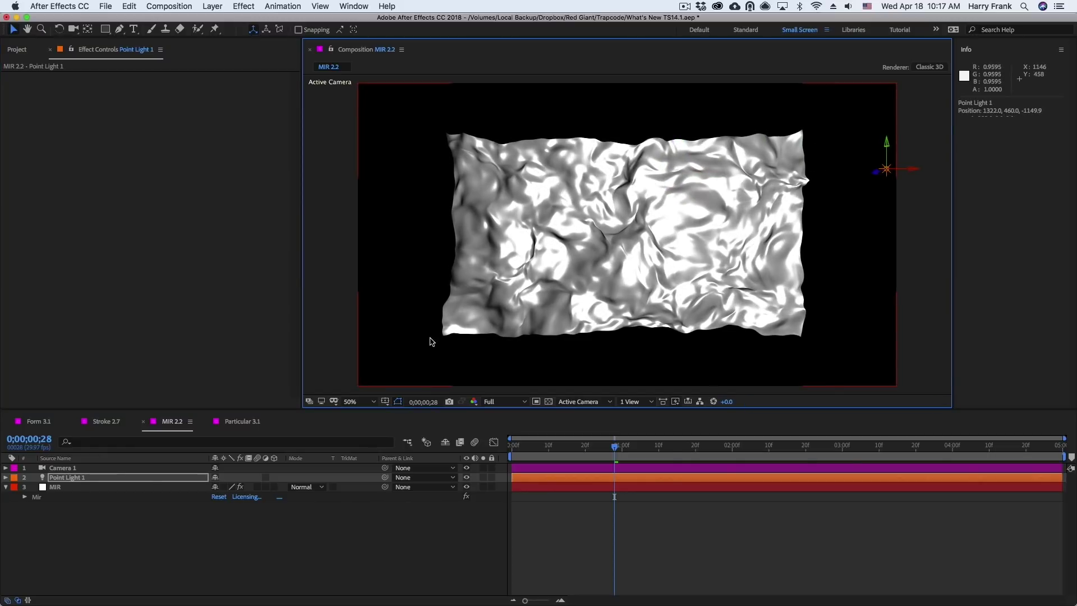
Set the Built-in Environment for the MIR layer's Image Based Lighting to Sunset Field.
click(77, 488)
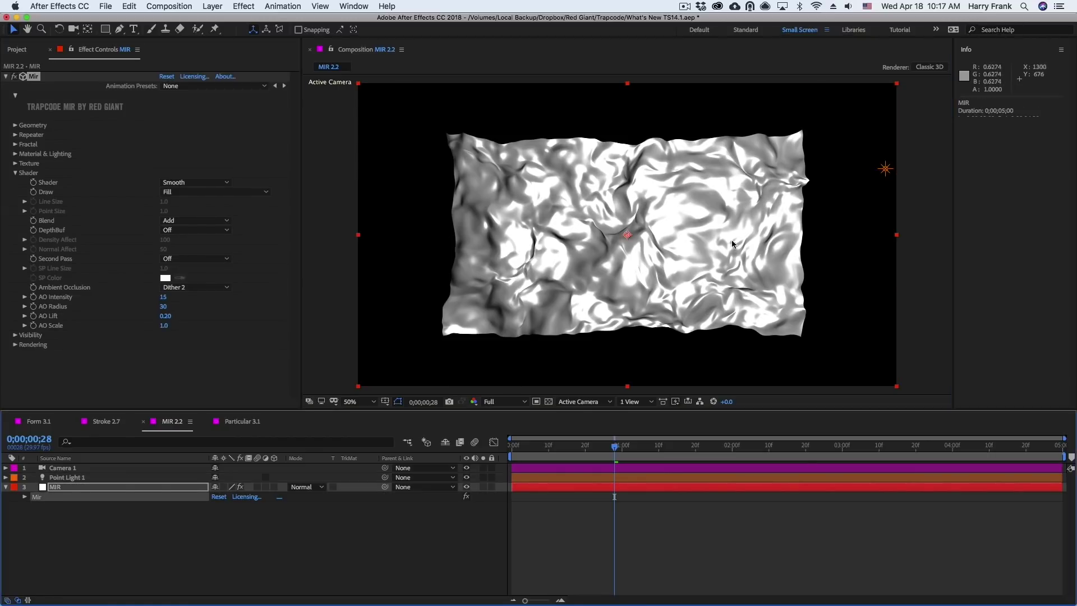
key(h)
drag(666, 229, 673, 227)
key(v)
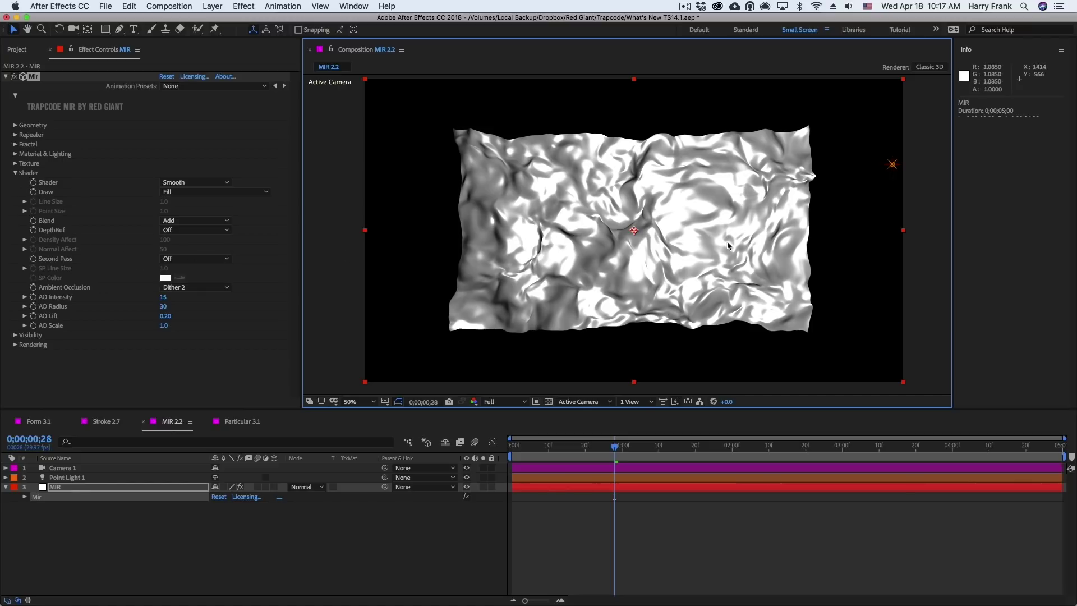
click(15, 173)
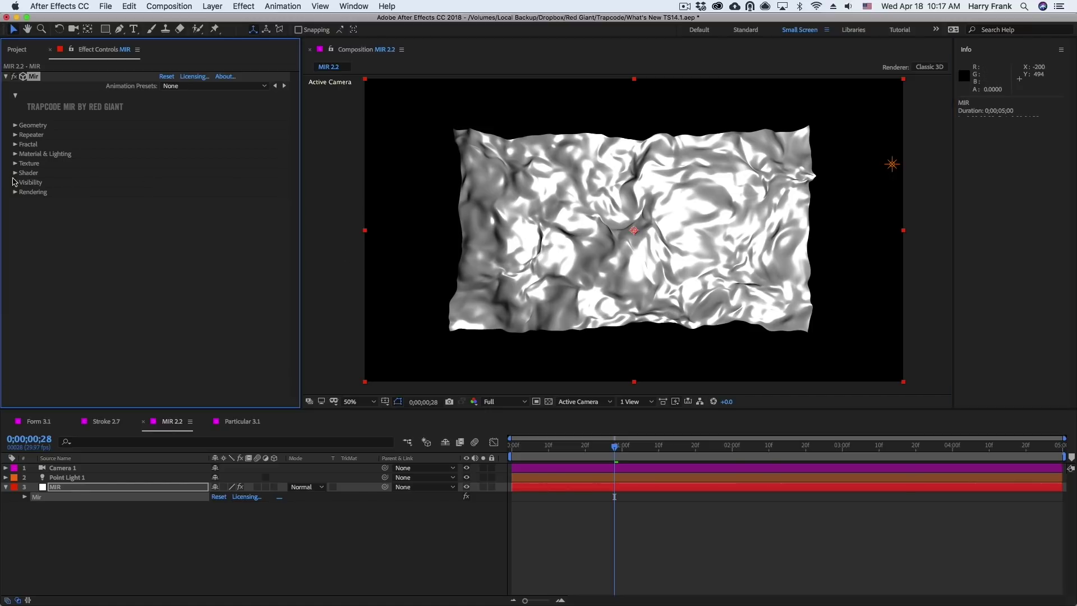
click(15, 154)
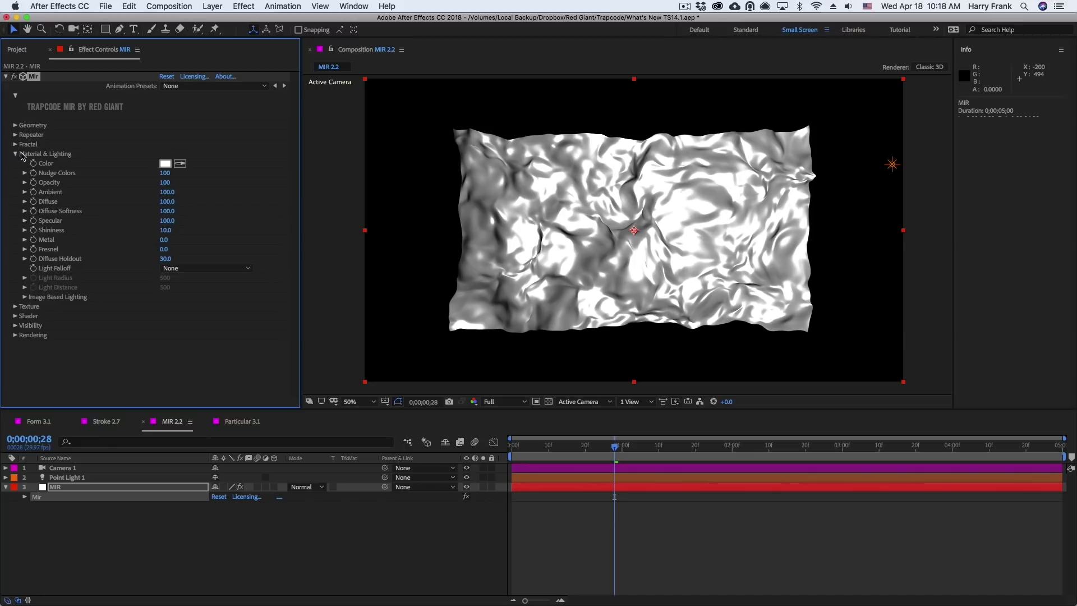
click(24, 298)
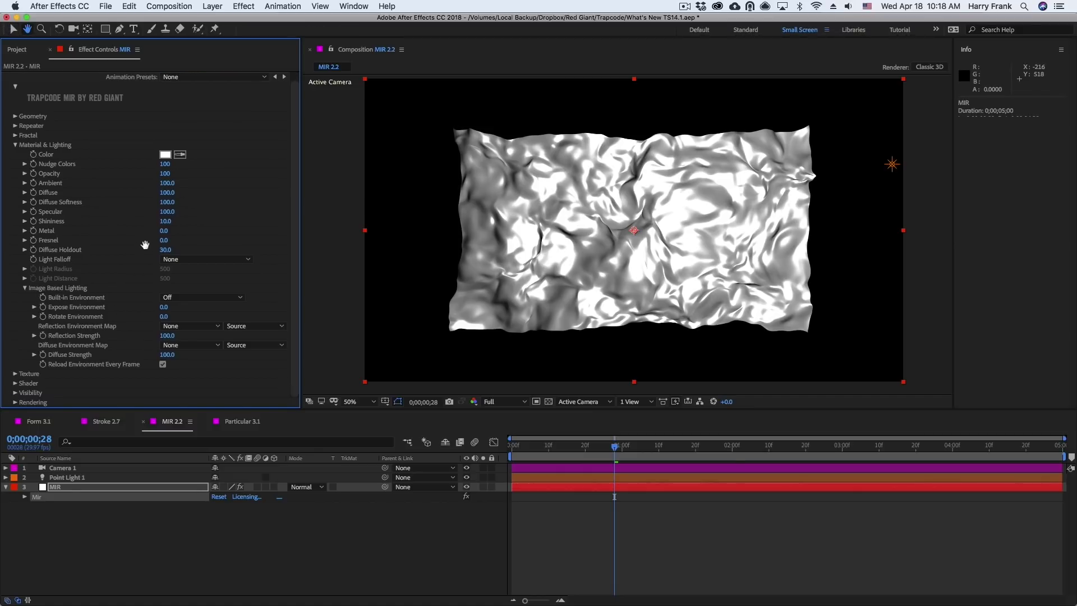
click(202, 297)
click(190, 315)
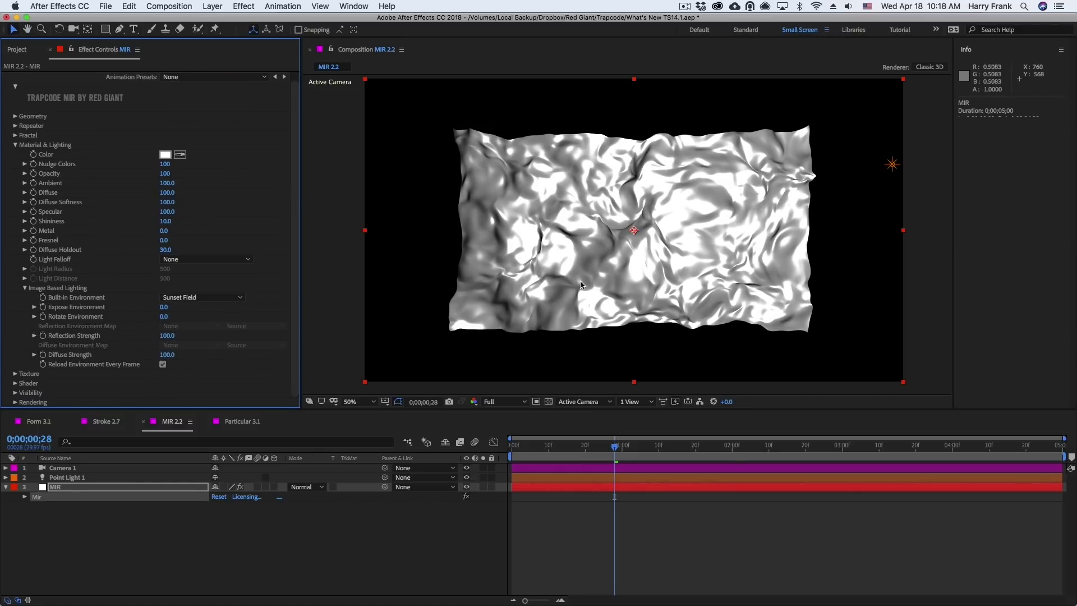
Try the Dark Industrial environment on the mesh, and switch back to Sunset Field.
click(178, 301)
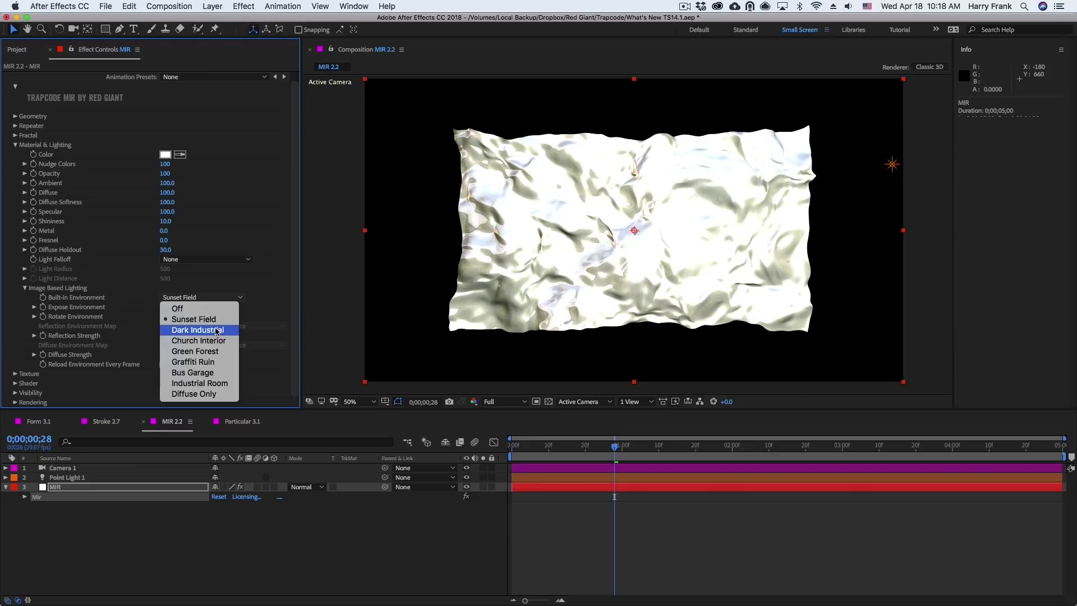
click(218, 332)
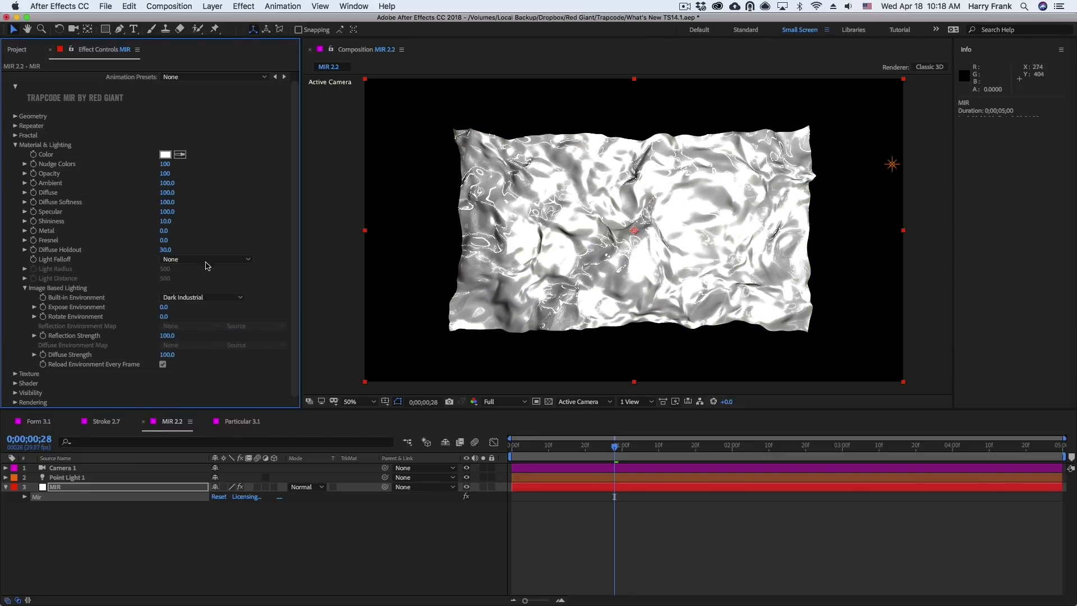
click(178, 297)
click(188, 319)
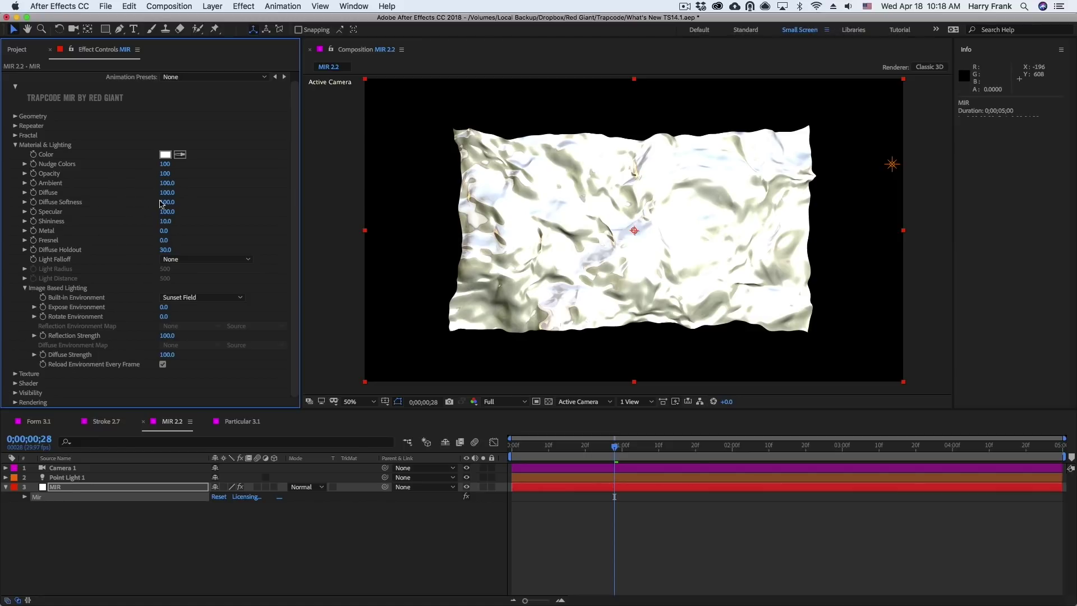
Lower Mir's Diffuse to 23.0 in the material settings.
mouse_move(107, 195)
mouse_down()
mouse_move(74, 200)
mouse_move(95, 201)
mouse_up()
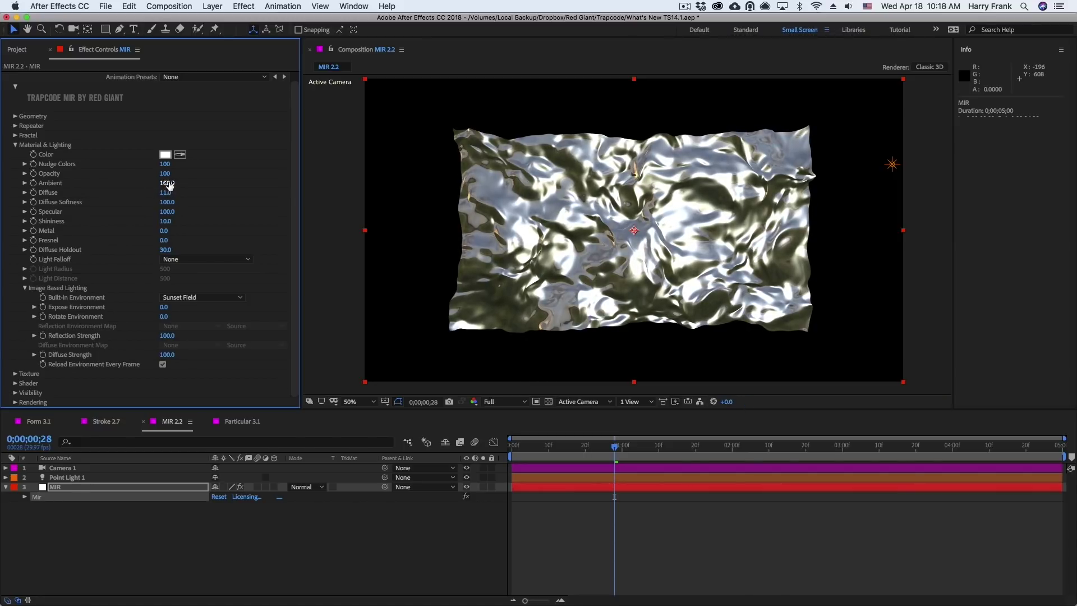
drag(166, 190, 185, 192)
click(578, 276)
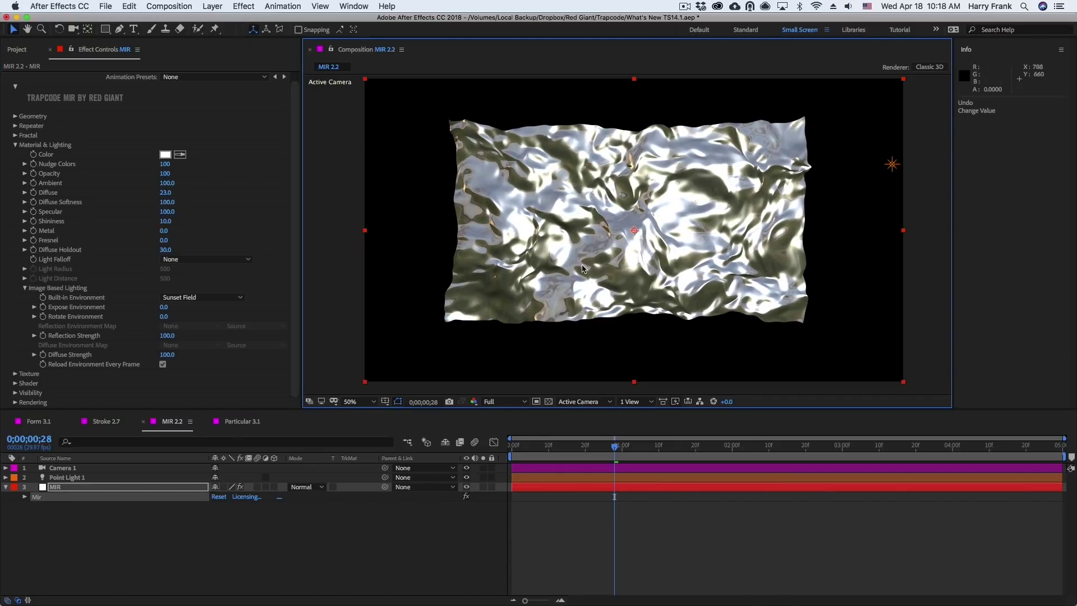
Change the Built-in Environment to Graffiti Ruin and orbit the camera to view the mesh at a tilted angle.
key(c)
drag(582, 269, 795, 112)
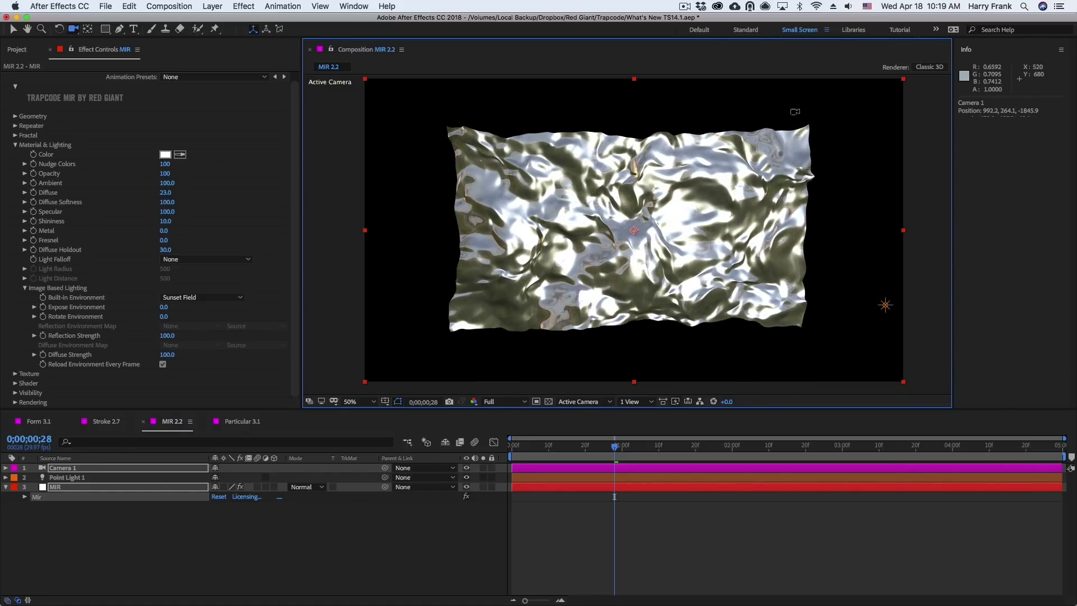
click(202, 297)
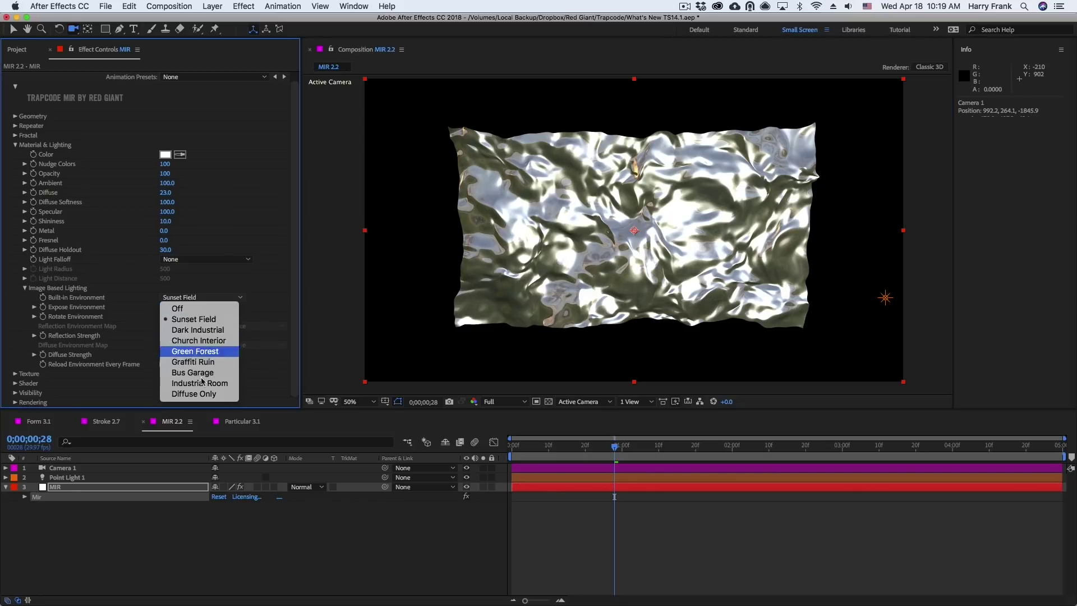
click(222, 362)
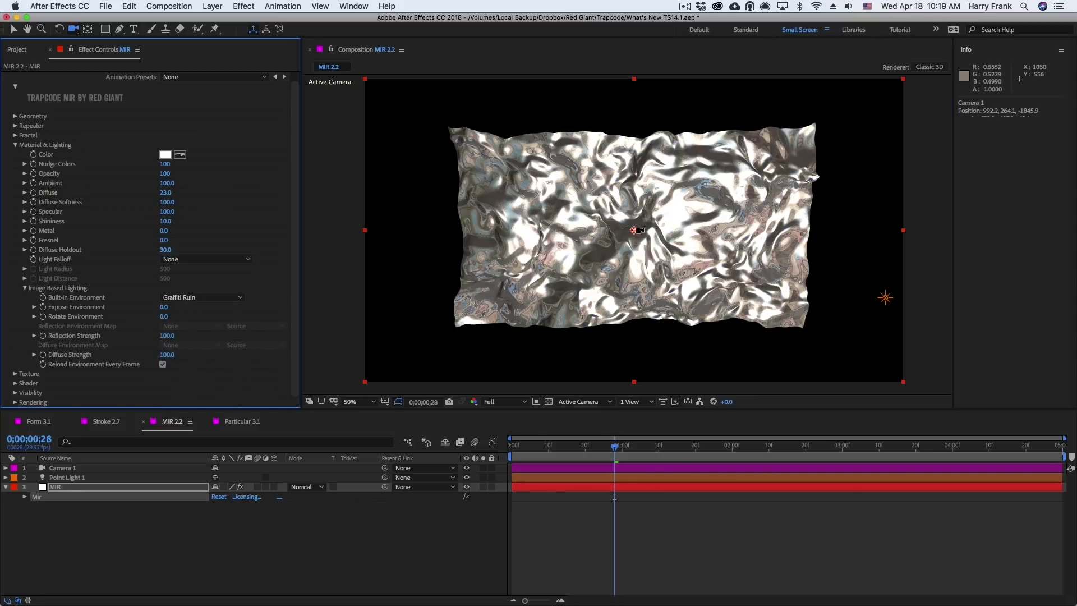
drag(639, 230, 629, 264)
Set the Mir shader's Blend to Off and bring the camera low and close over the surface, to about 966, 1168, -370.
click(15, 145)
click(15, 173)
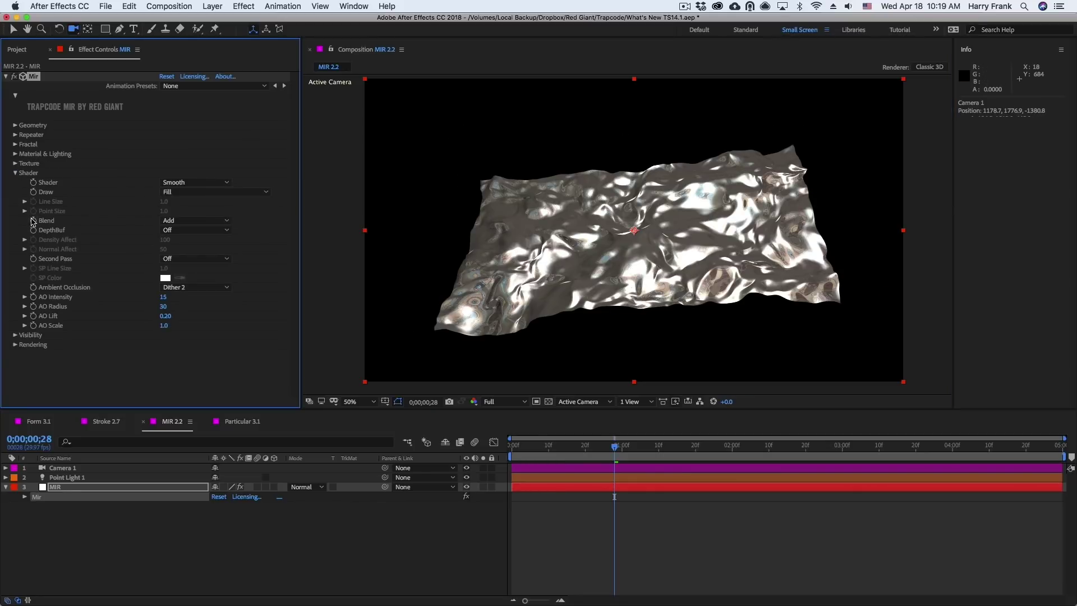
click(185, 220)
click(174, 229)
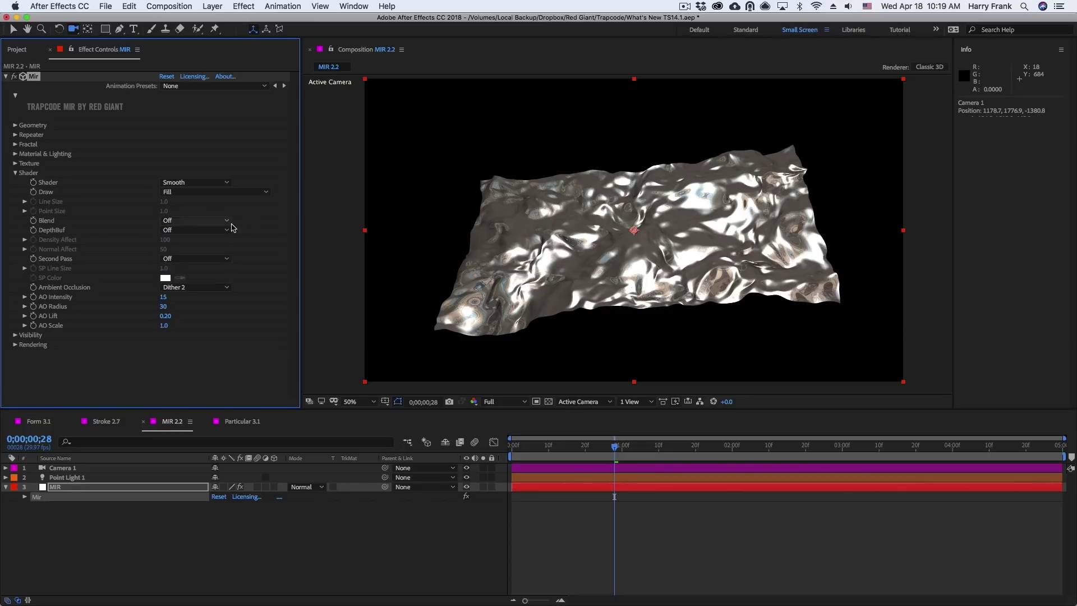
drag(635, 245, 582, 178)
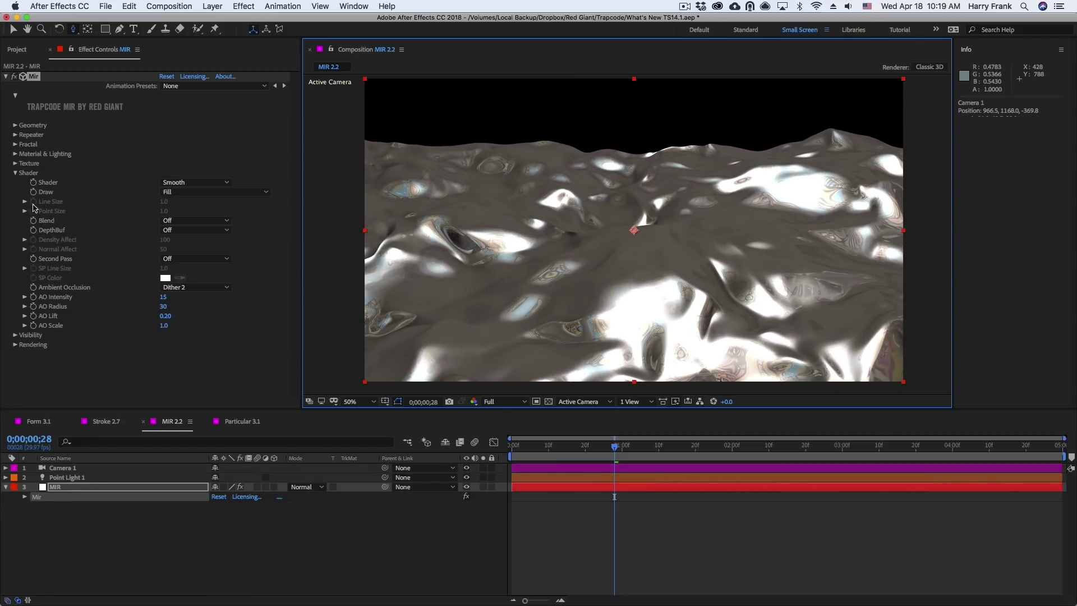
Set Mir's Depth of Field rendering option to Camera Settings.
click(15, 173)
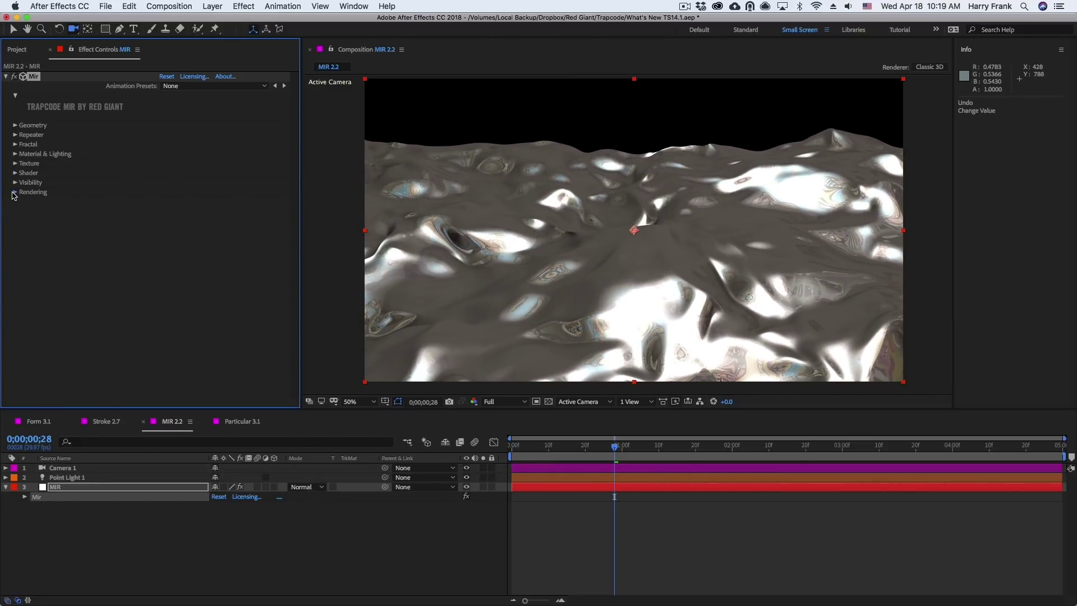
click(15, 192)
click(171, 231)
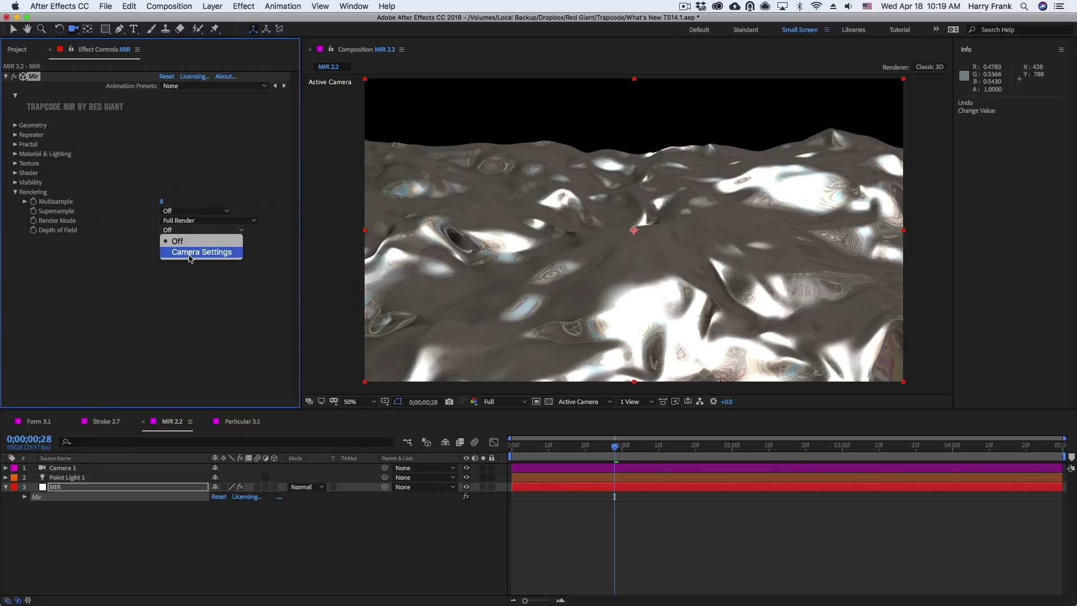
click(190, 253)
Reveal Camera 1's options and raise its Aperture to 206.7 pixels.
click(90, 469)
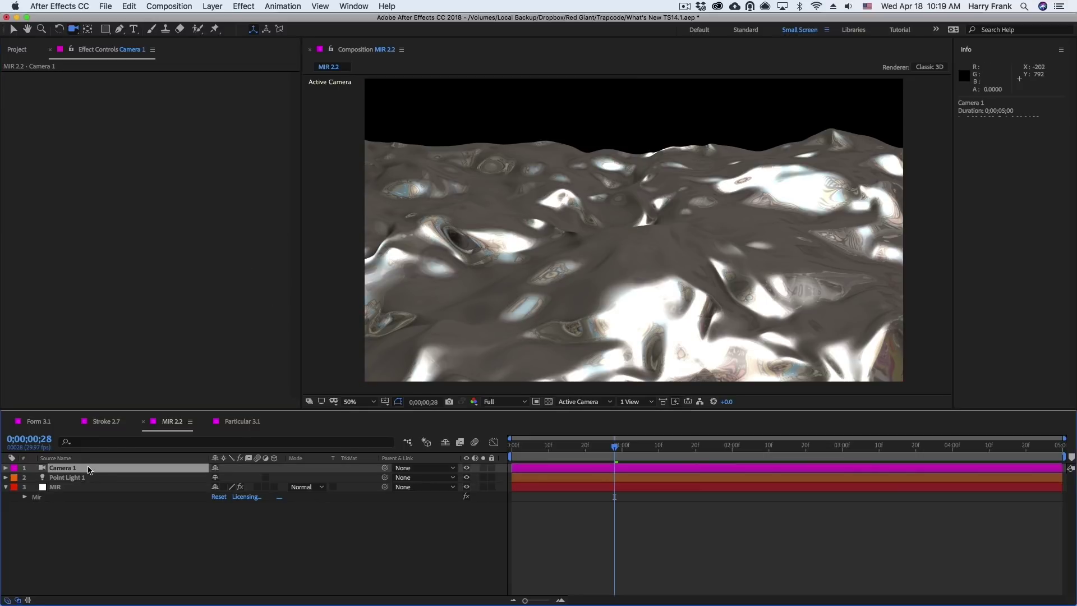
key(a)
key(a)
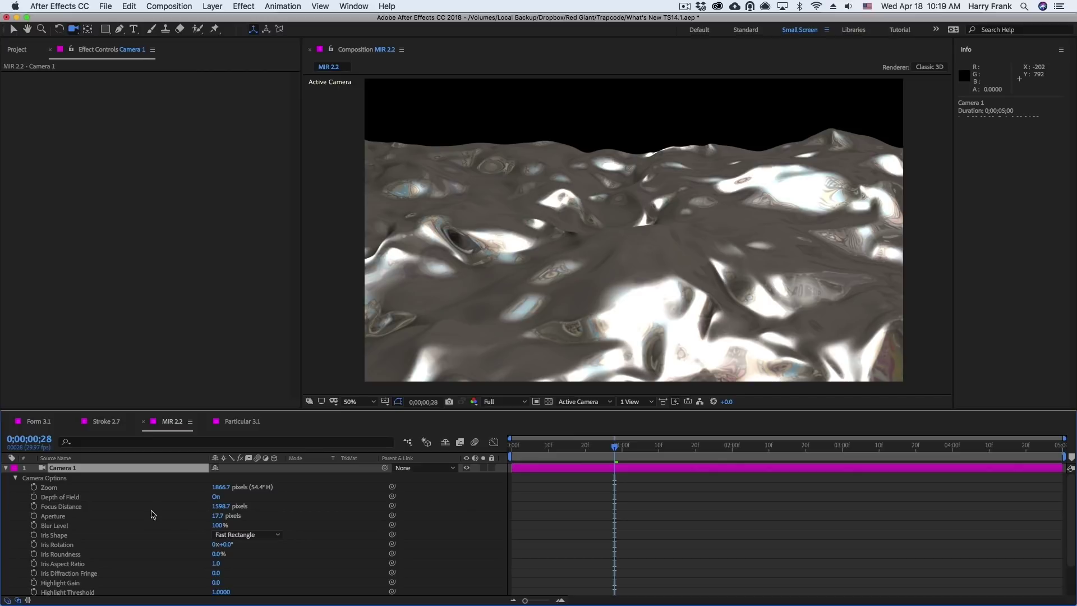
drag(218, 517, 330, 521)
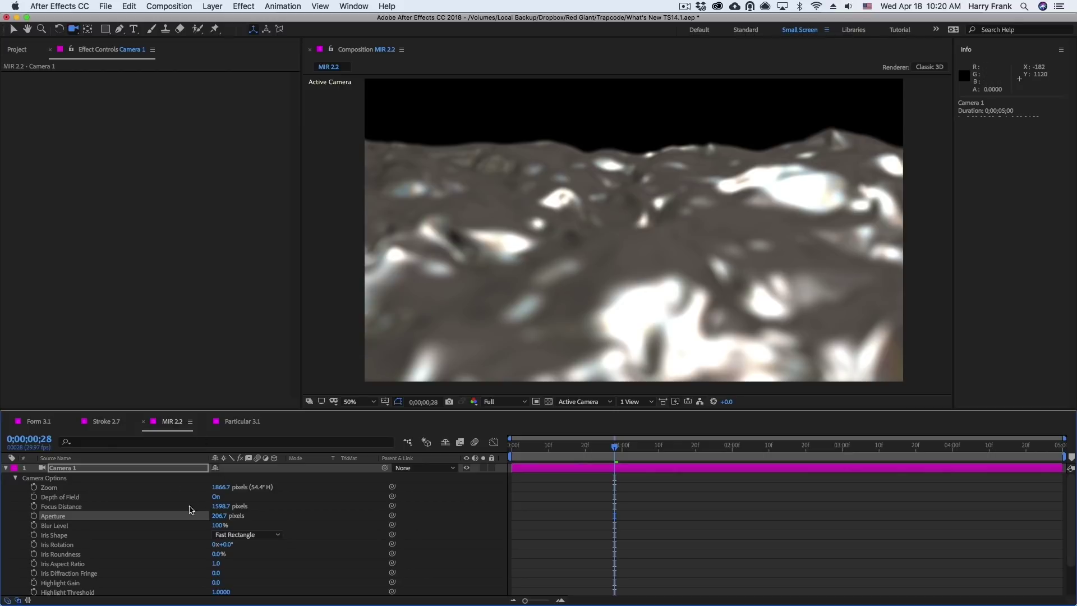
Set Camera 1's Focus Distance to 657.7 pixels.
mouse_move(219, 511)
mouse_down()
mouse_move(124, 512)
mouse_move(219, 509)
mouse_up()
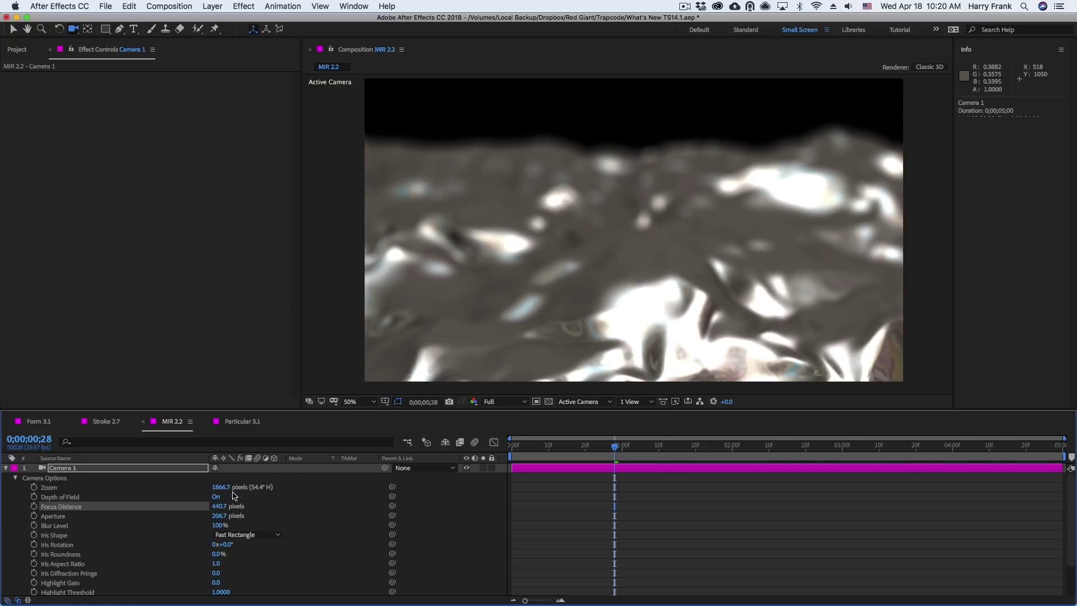
drag(257, 506, 293, 508)
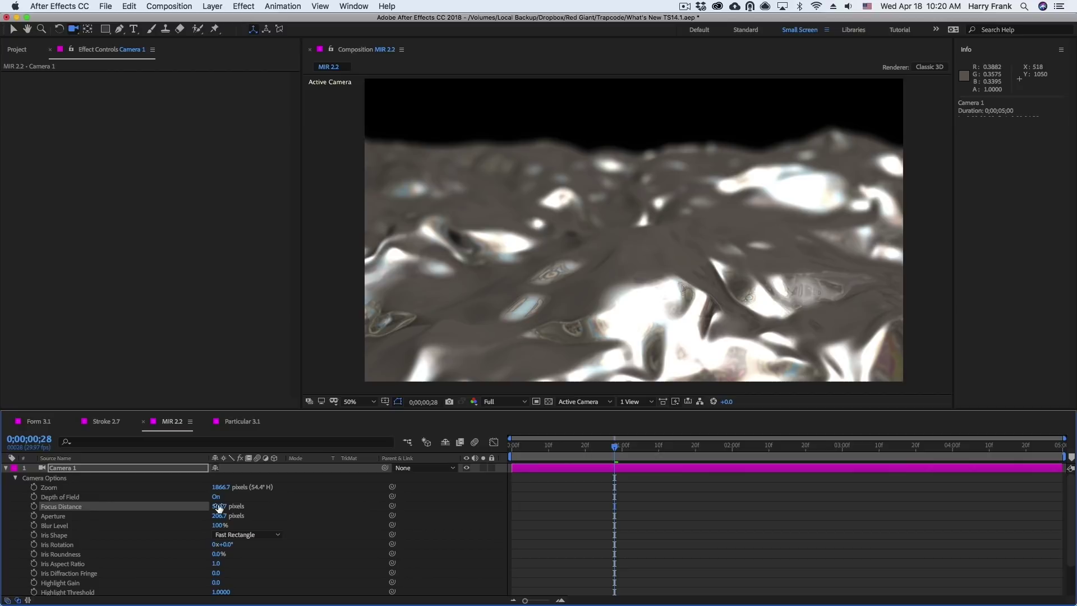
drag(252, 509, 272, 510)
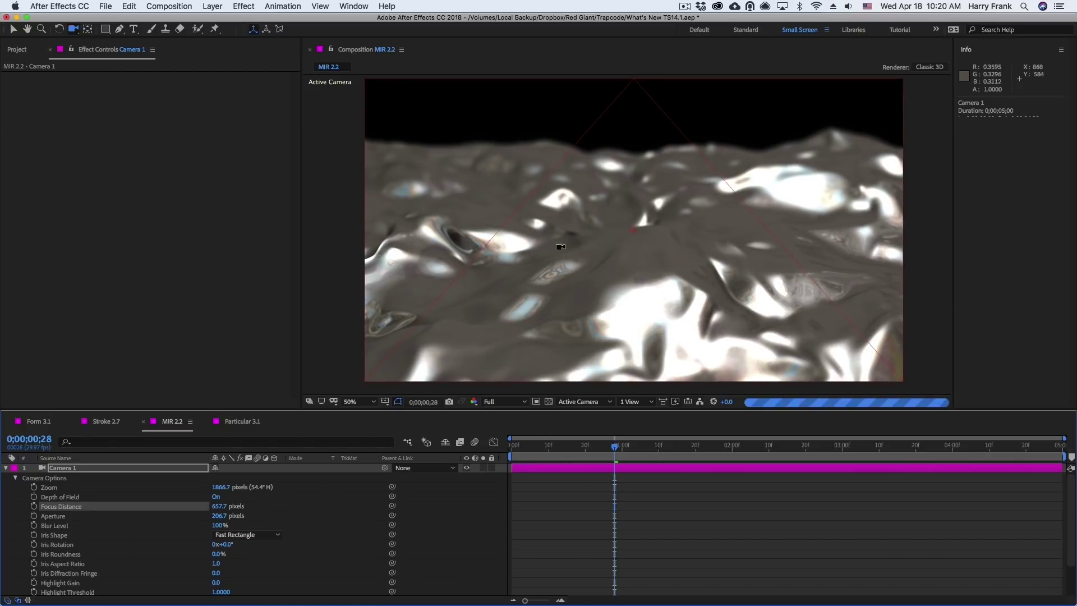
key(v)
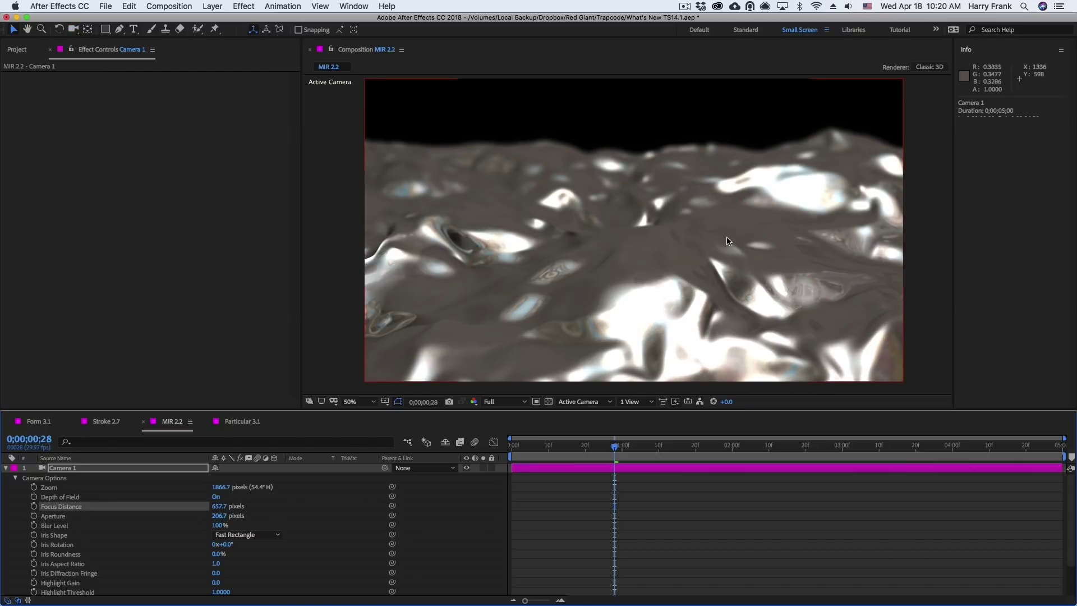
Collapse Camera 1's options and reselect the MIR layer with the camera tool active.
click(482, 229)
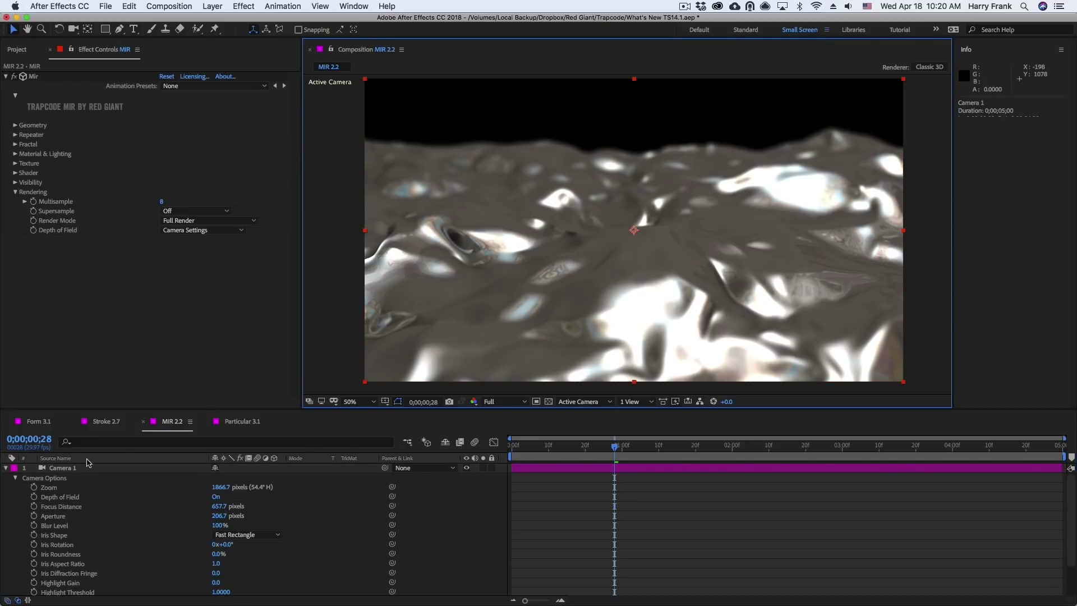
click(72, 469)
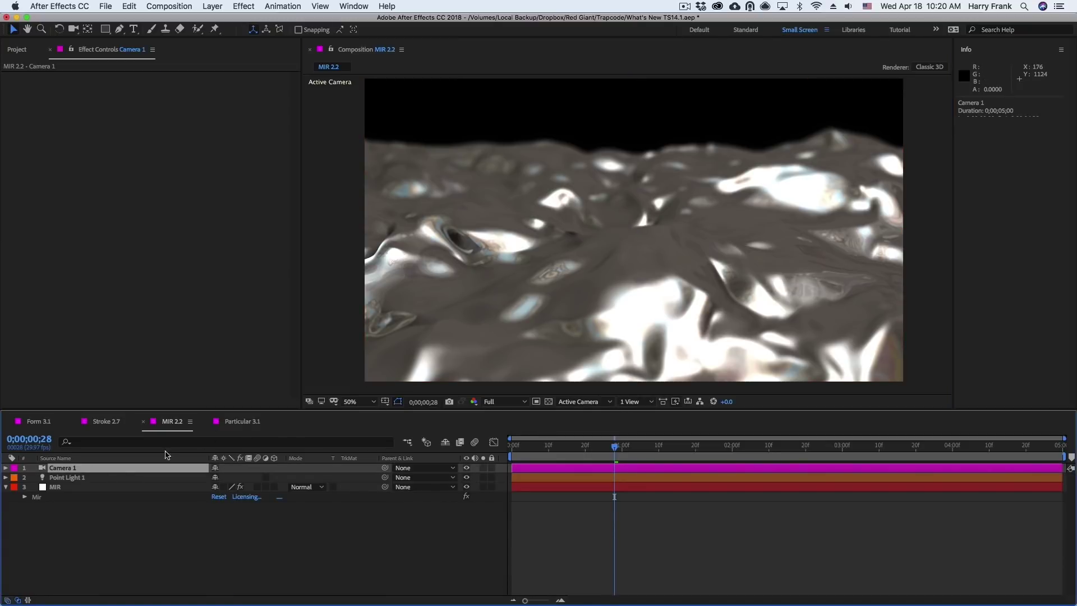
click(55, 497)
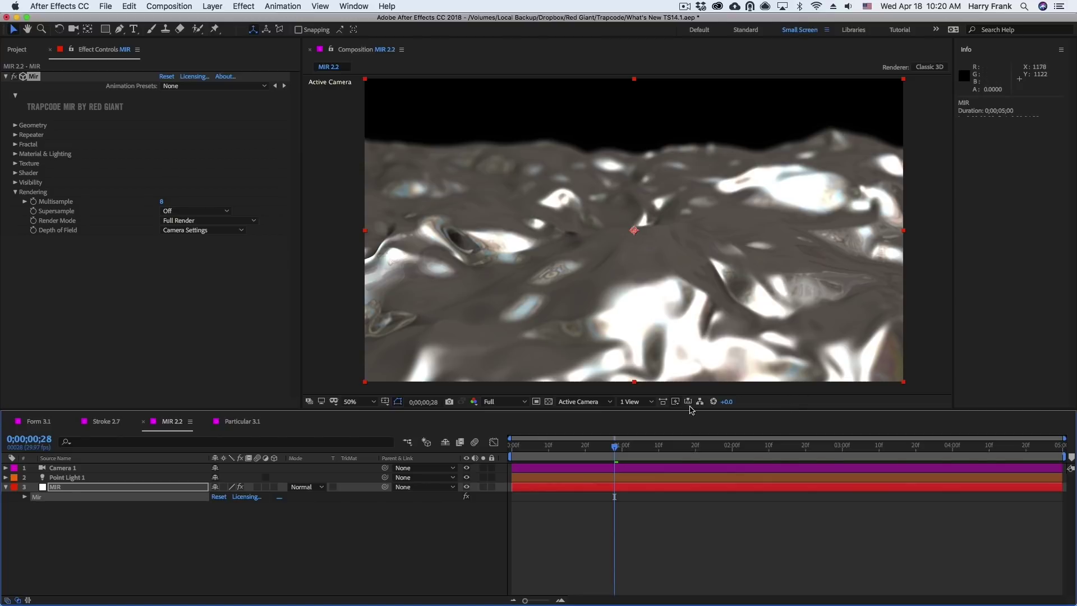
key(c)
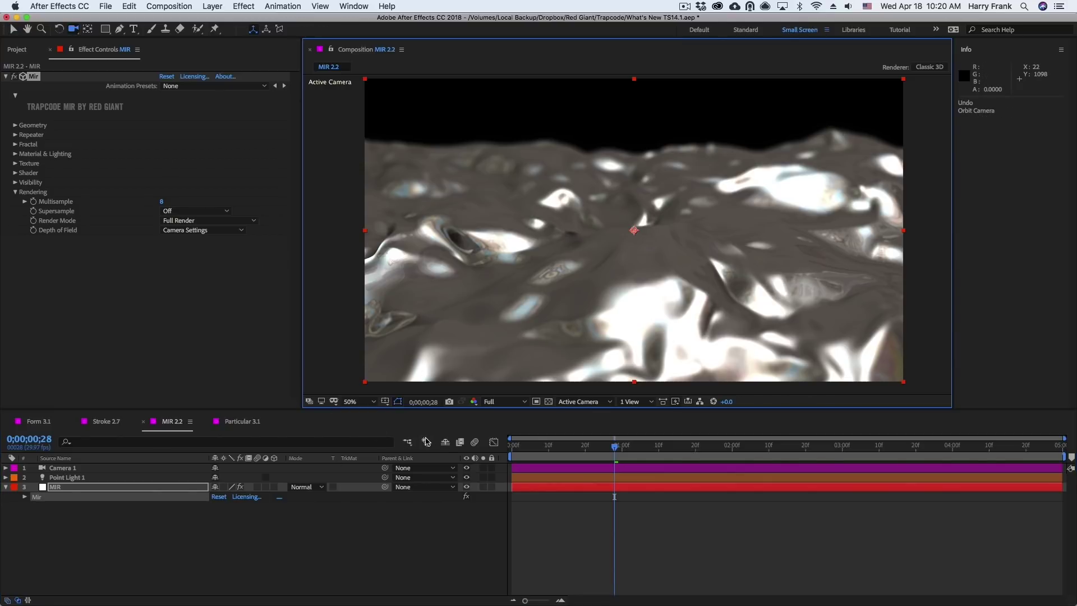